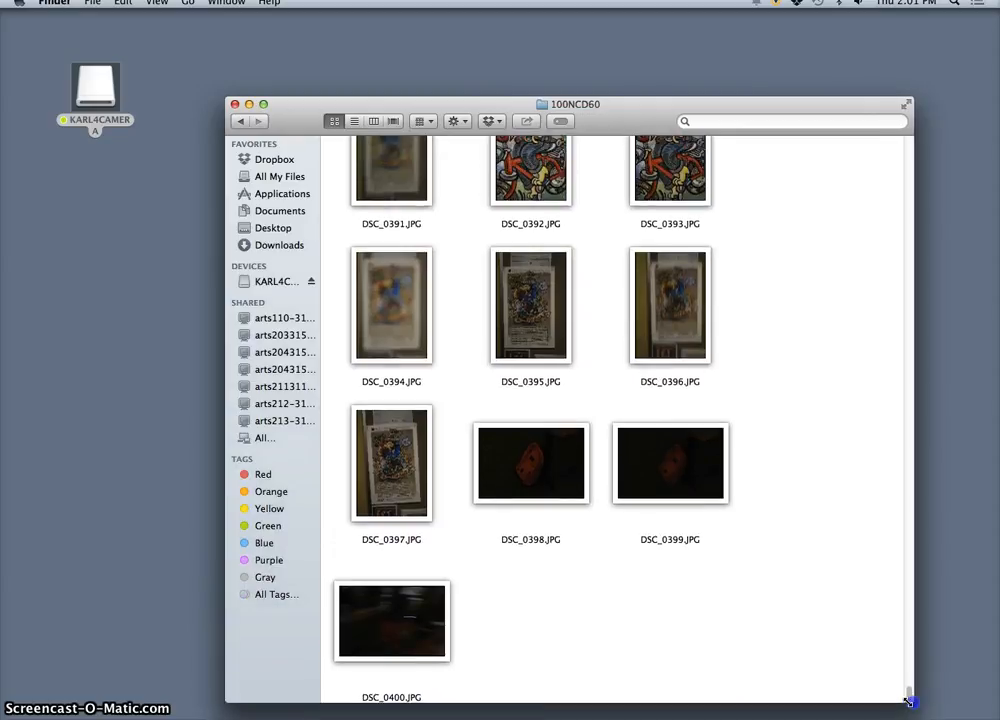
# Step: Copy the photos DSC_0389.JPG and DSC_0394.JPG from the 100NCD60 folder to the desktop
pyautogui.scroll(5, 719, 453)
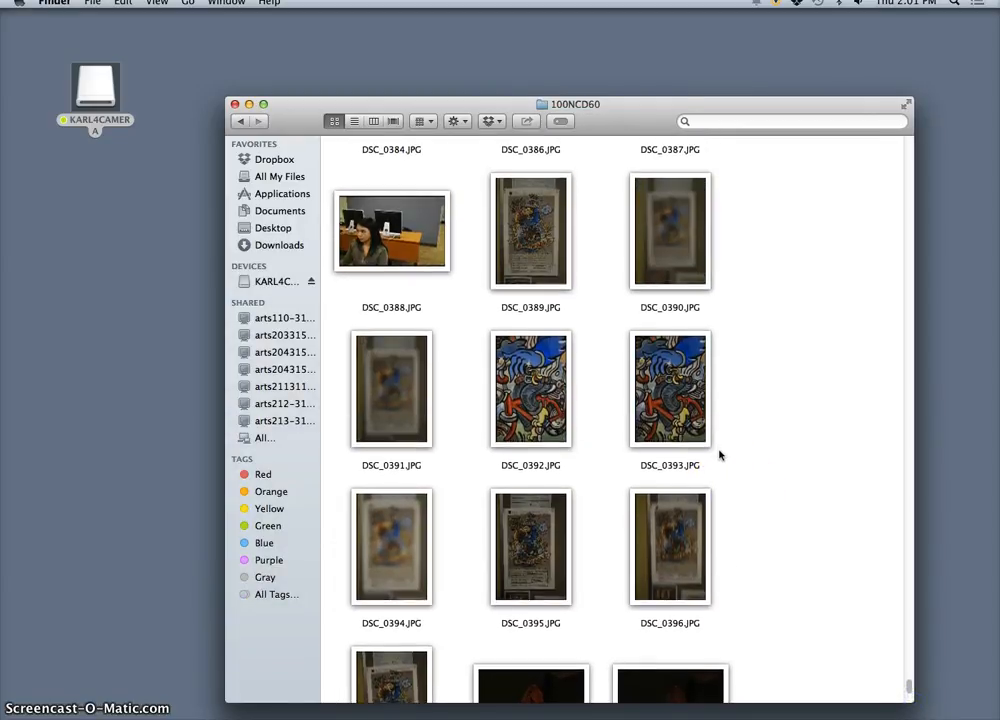
pyautogui.scroll(-3, 719, 453)
pyautogui.scroll(3, 719, 453)
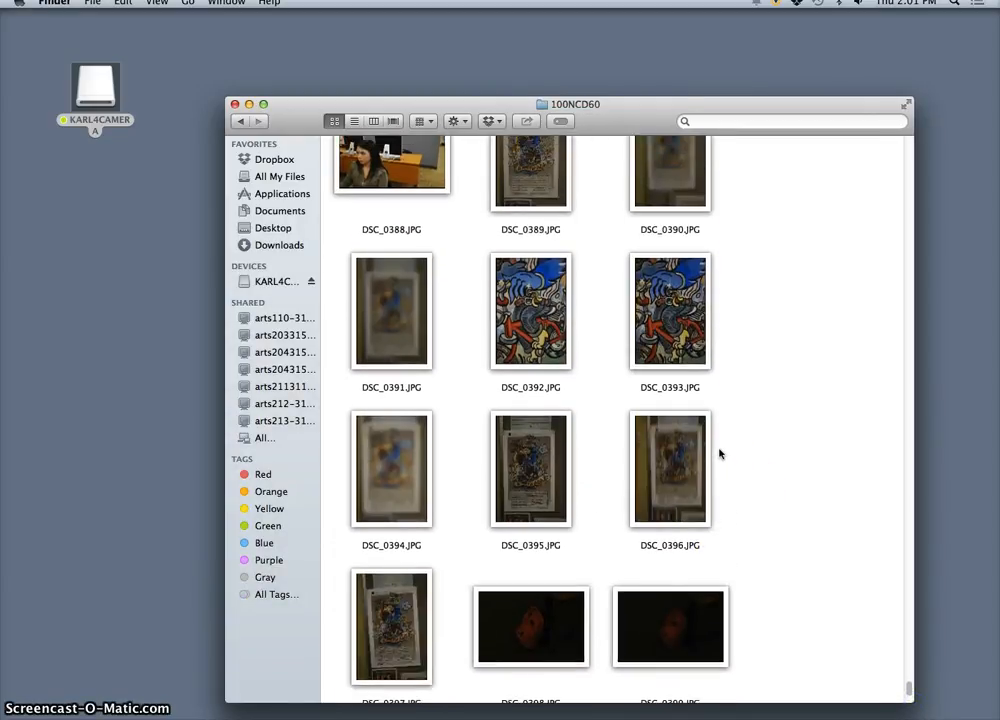
pyautogui.scroll(-1, 719, 453)
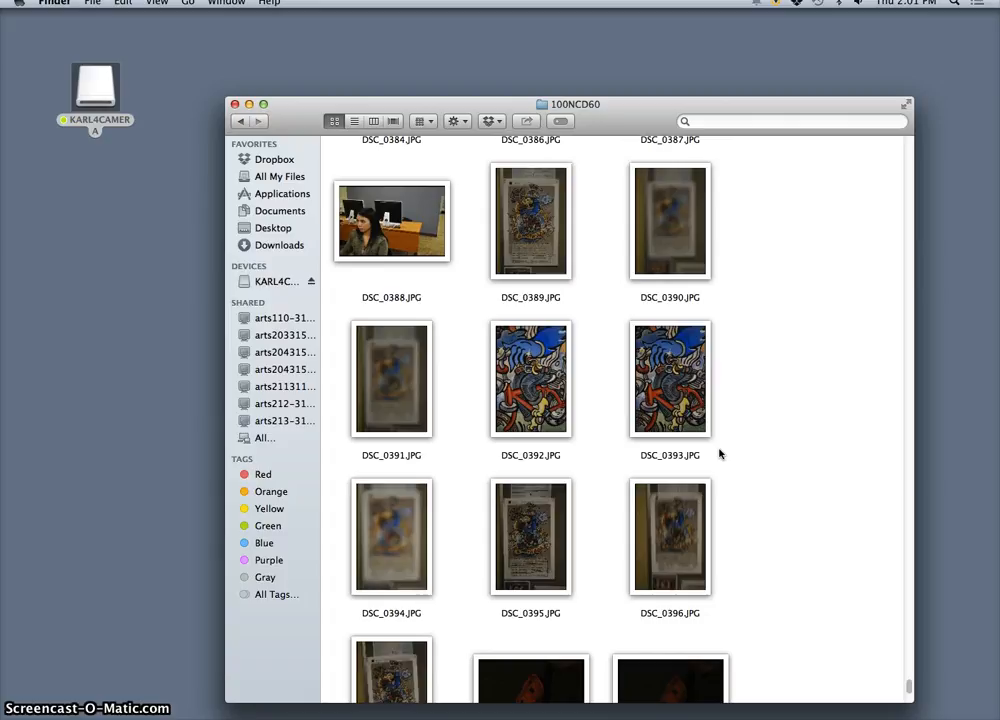
pyautogui.click(550, 234)
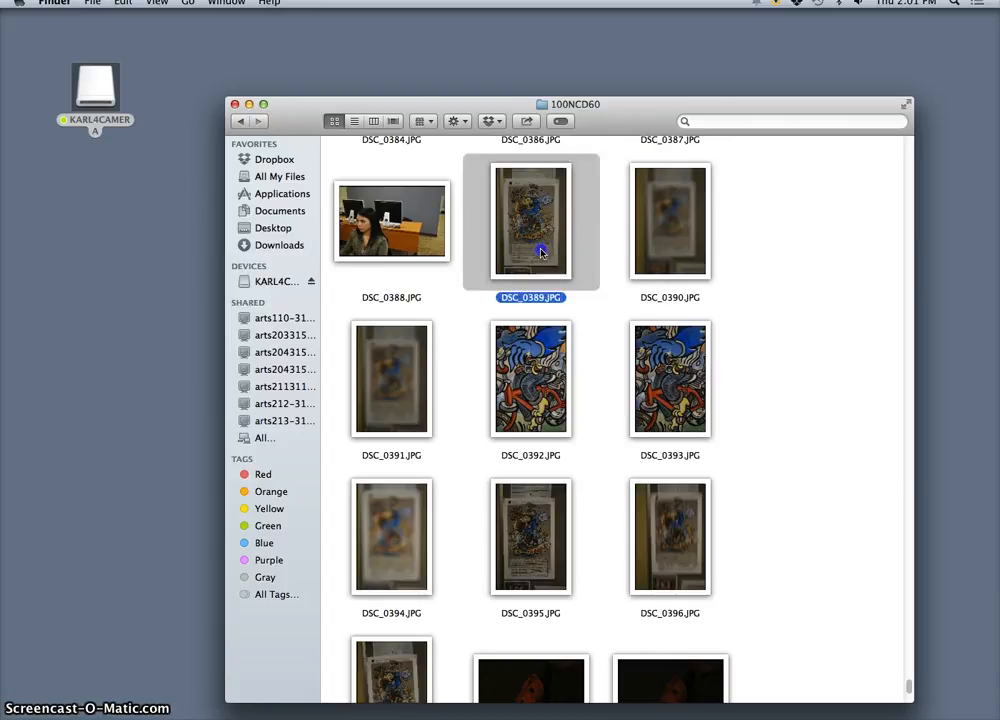
pyautogui.moveTo(505, 311); pyautogui.dragTo(140, 250)
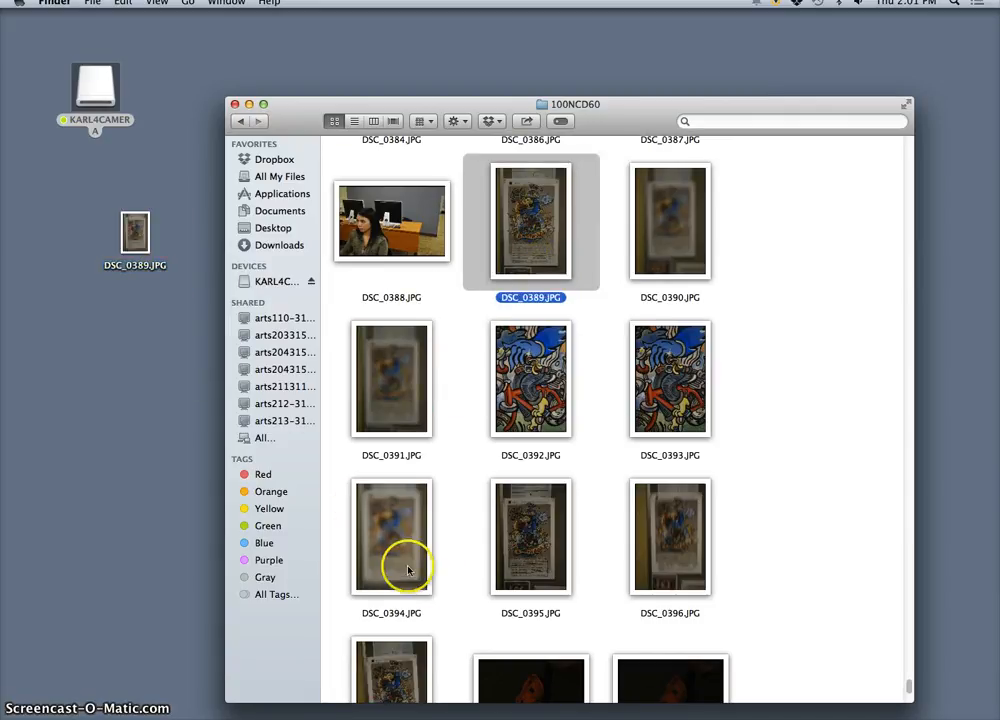
pyautogui.moveTo(404, 565); pyautogui.dragTo(156, 389)
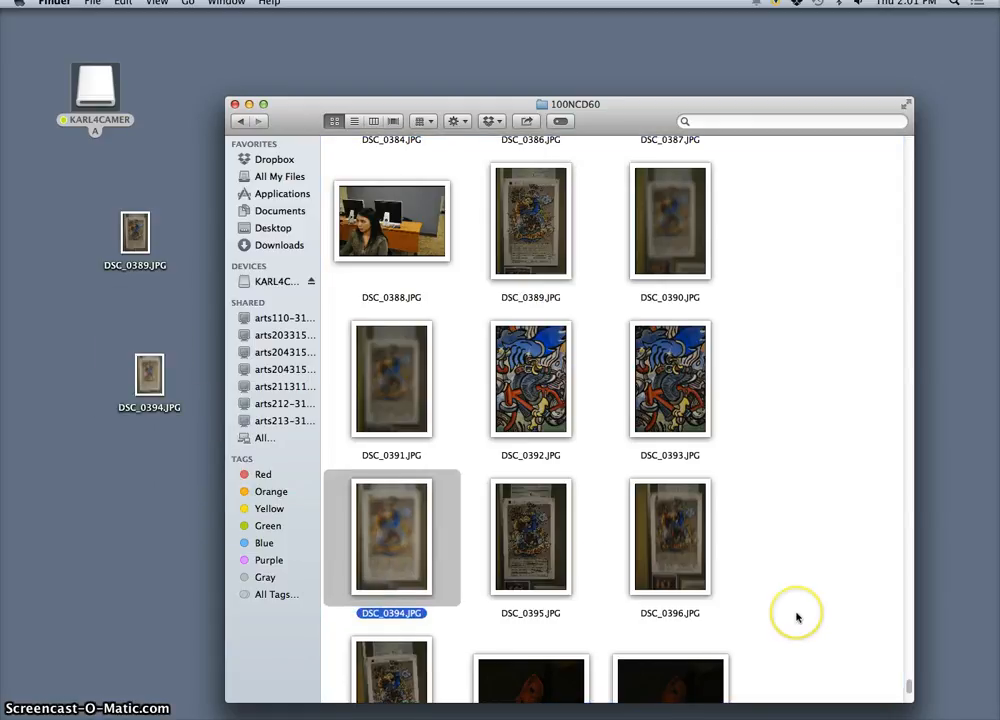
# Step: Copy DSC_0395.JPG and DSC_0396.JPG from the 100NCD60 folder to the desktop and close the folder window
pyautogui.scroll(-5, 797, 616)
pyautogui.scroll(-2, 797, 616)
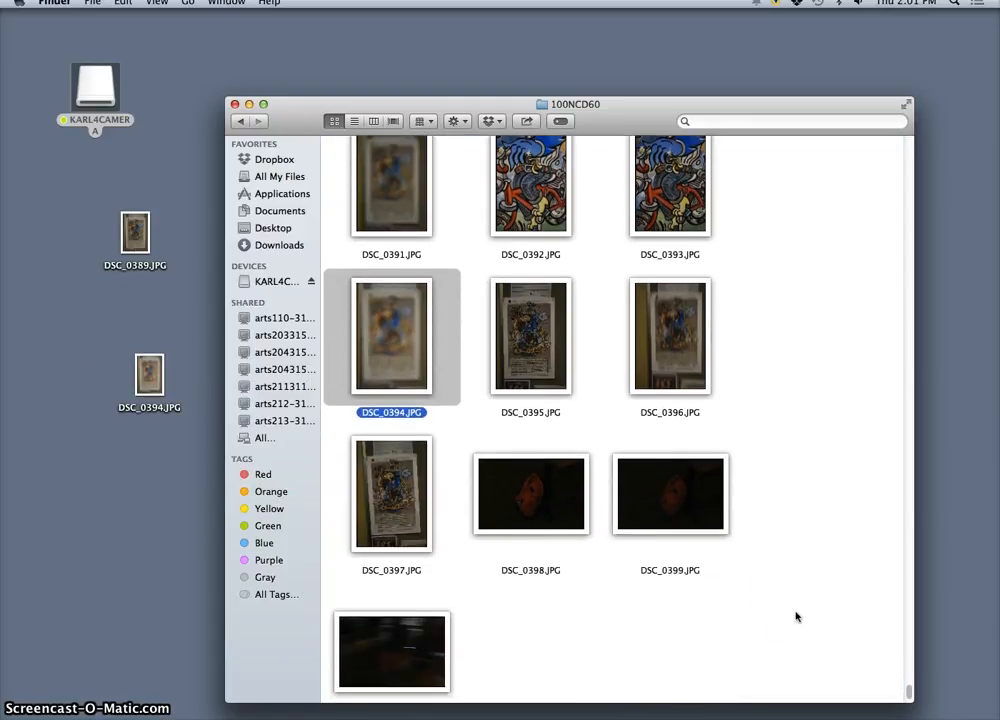
pyautogui.moveTo(547, 352); pyautogui.dragTo(63, 405)
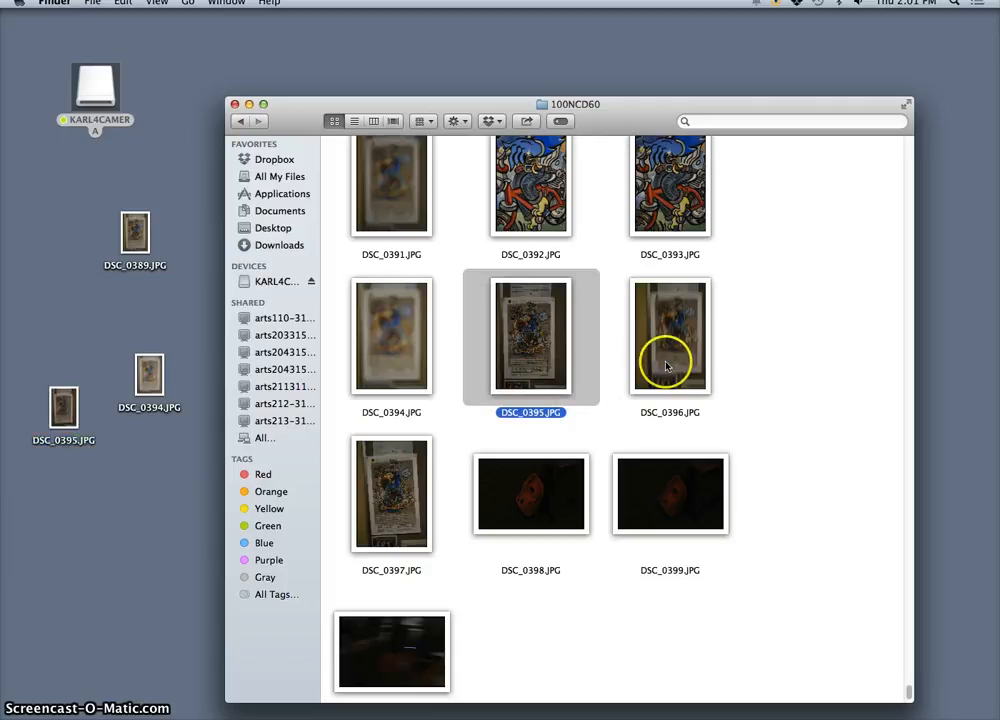
pyautogui.moveTo(667, 366); pyautogui.dragTo(65, 550)
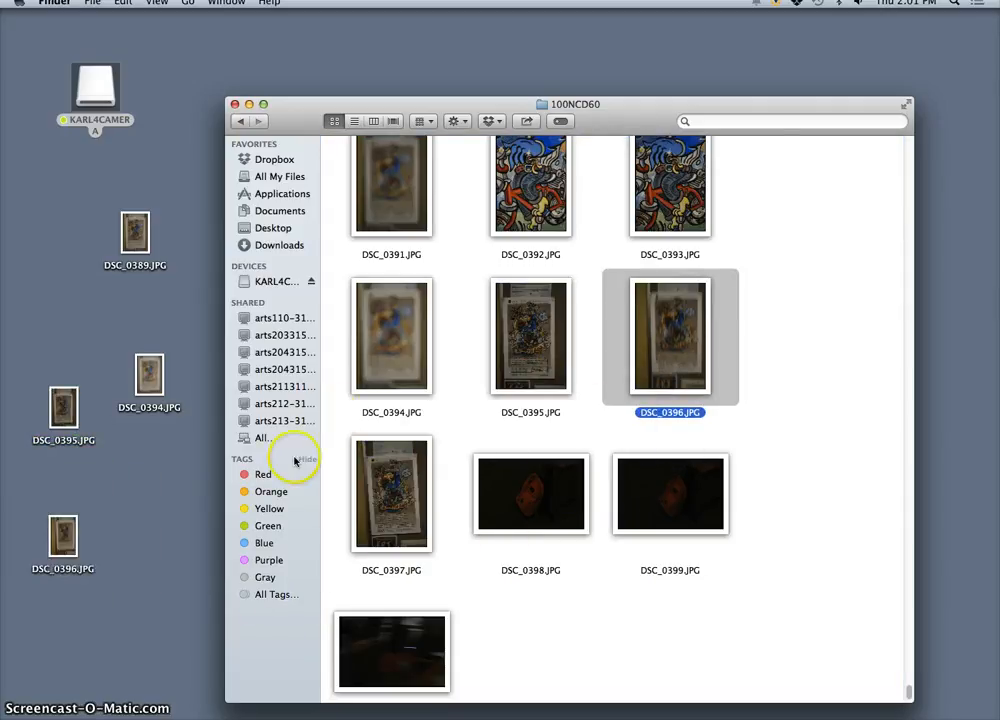
pyautogui.click(236, 105)
pyautogui.click(292, 274)
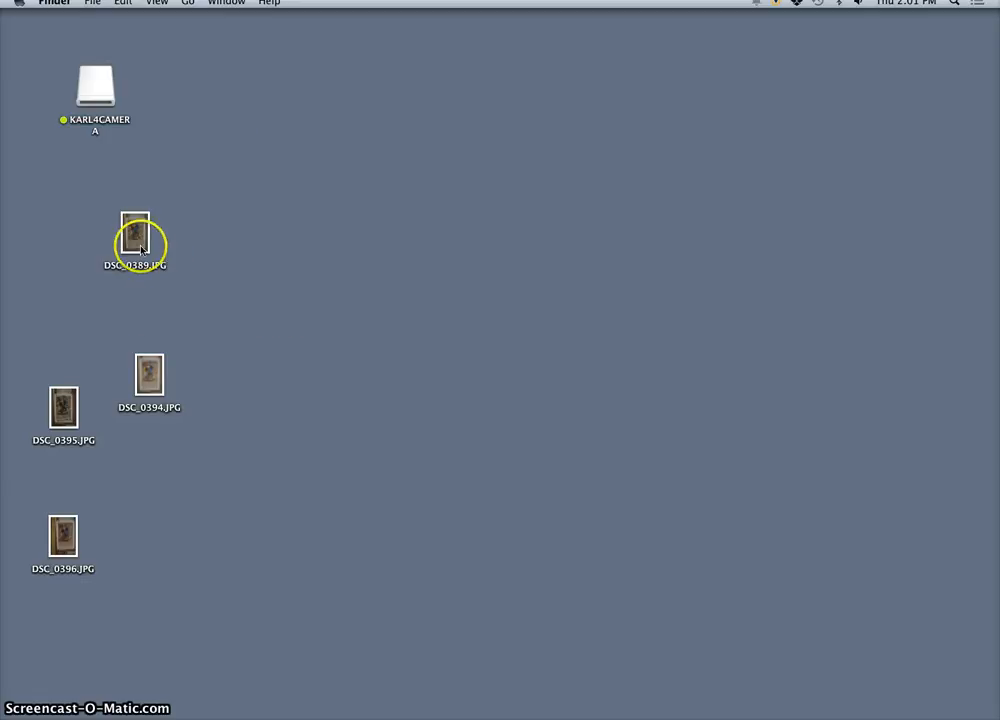
# Step: Place DSC_0394.JPG beside DSC_0389.JPG on the desktop and open both photos together in Preview
pyautogui.moveTo(150, 372); pyautogui.dragTo(190, 234)
pyautogui.moveTo(104, 225); pyautogui.dragTo(221, 244)
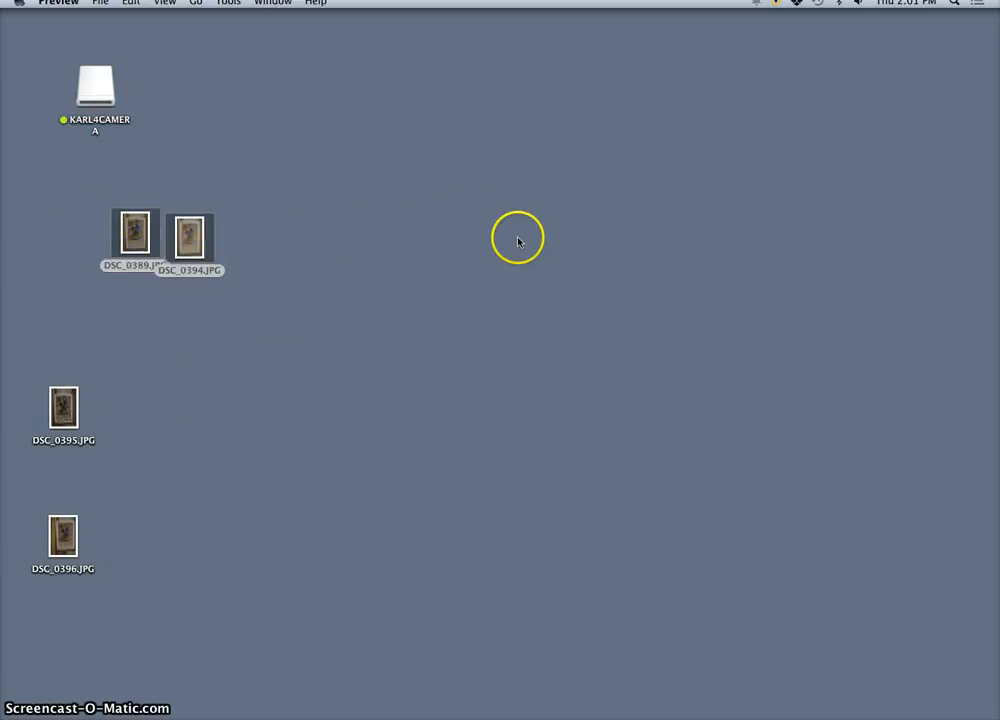
pyautogui.press('super+o')
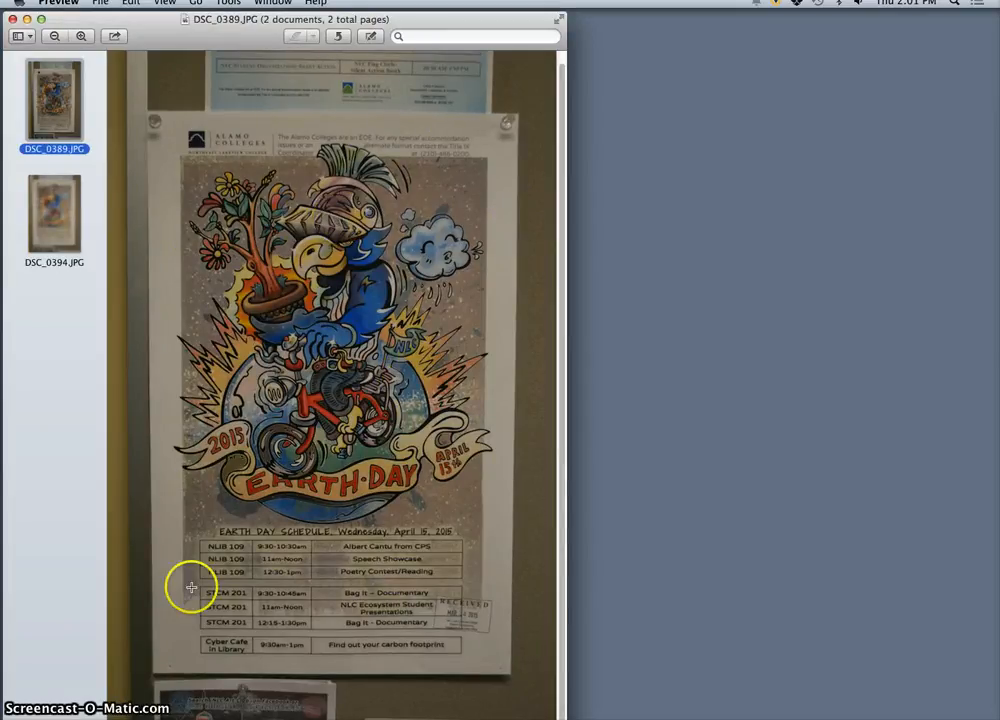
# Step: Compare DSC_0394.JPG with DSC_0389.JPG and move the image window clear of the desktop files
pyautogui.click(54, 208)
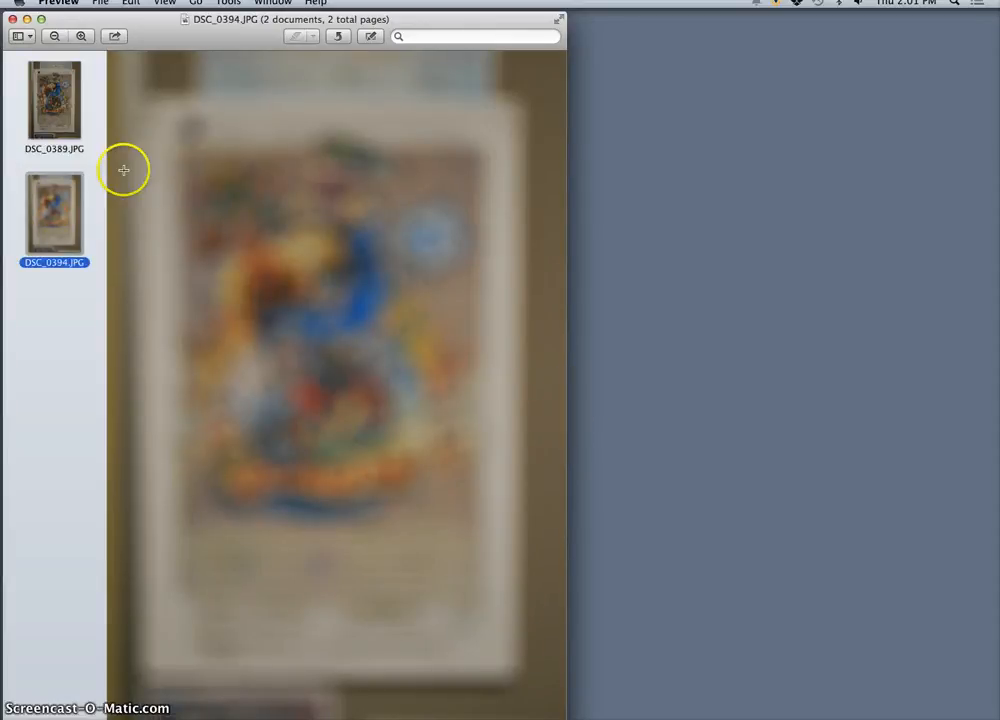
pyautogui.click(55, 100)
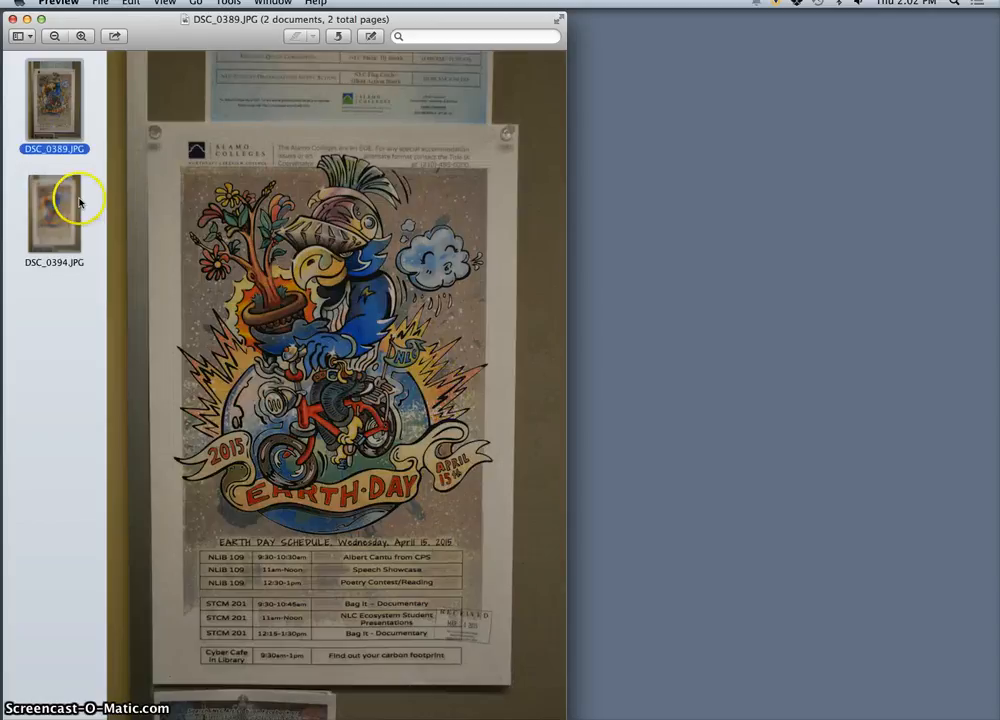
pyautogui.moveTo(138, 19); pyautogui.dragTo(488, 234)
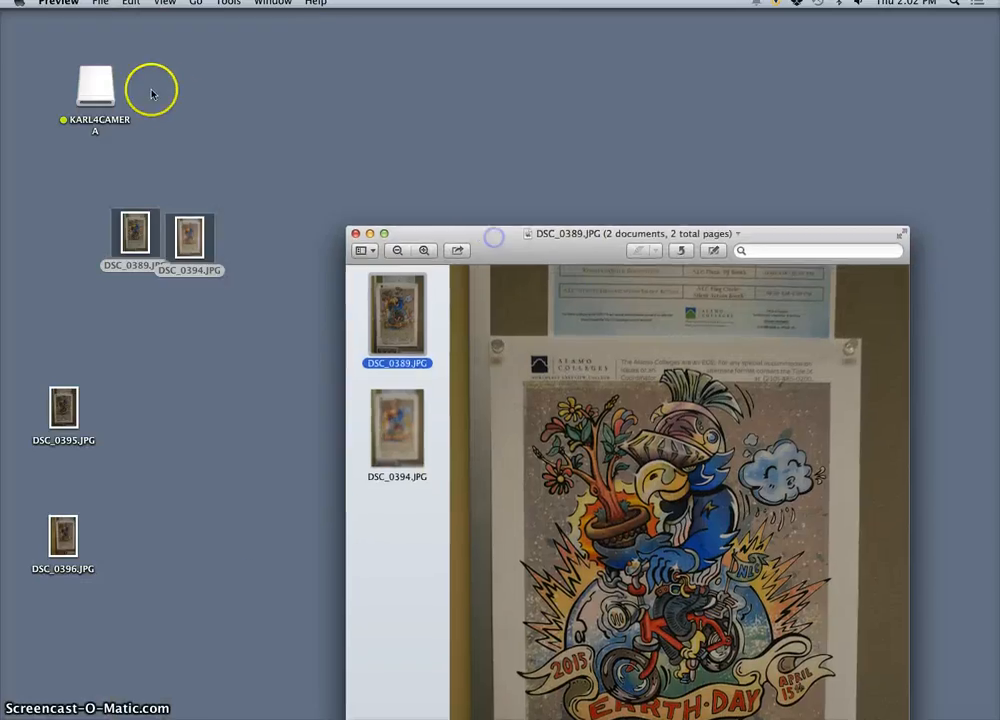
# Step: Open the 100NCD60 folder inside DCIM on the camera card, view DSC_0392.JPG and close that photo
pyautogui.click(87, 88)
pyautogui.doubleClick(87, 88)
pyautogui.doubleClick(426, 246)
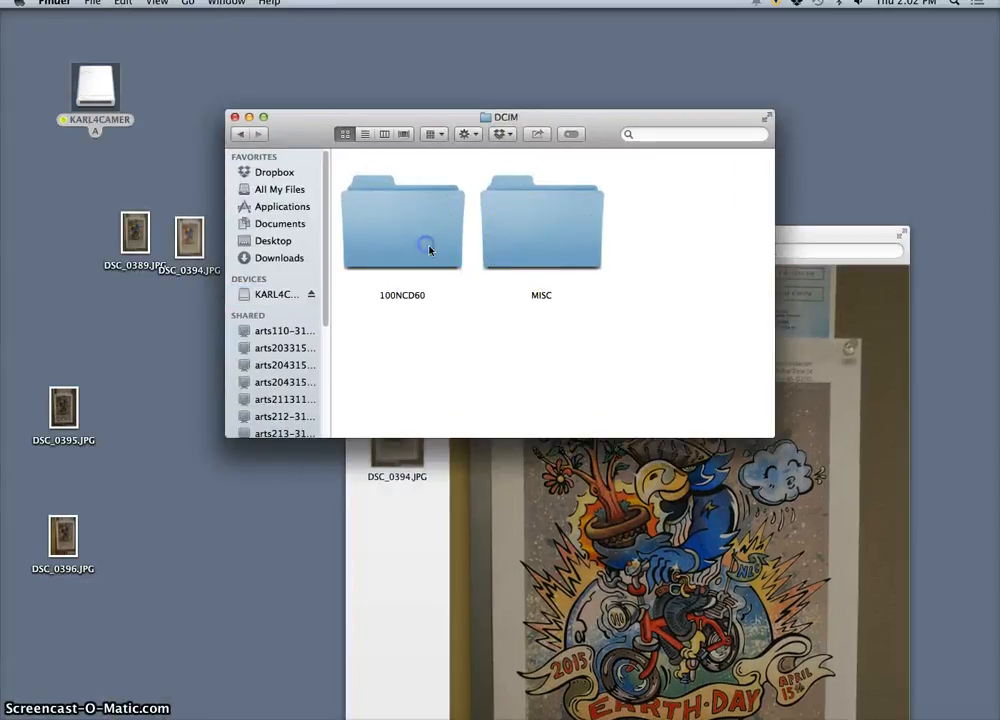
pyautogui.doubleClick(421, 256)
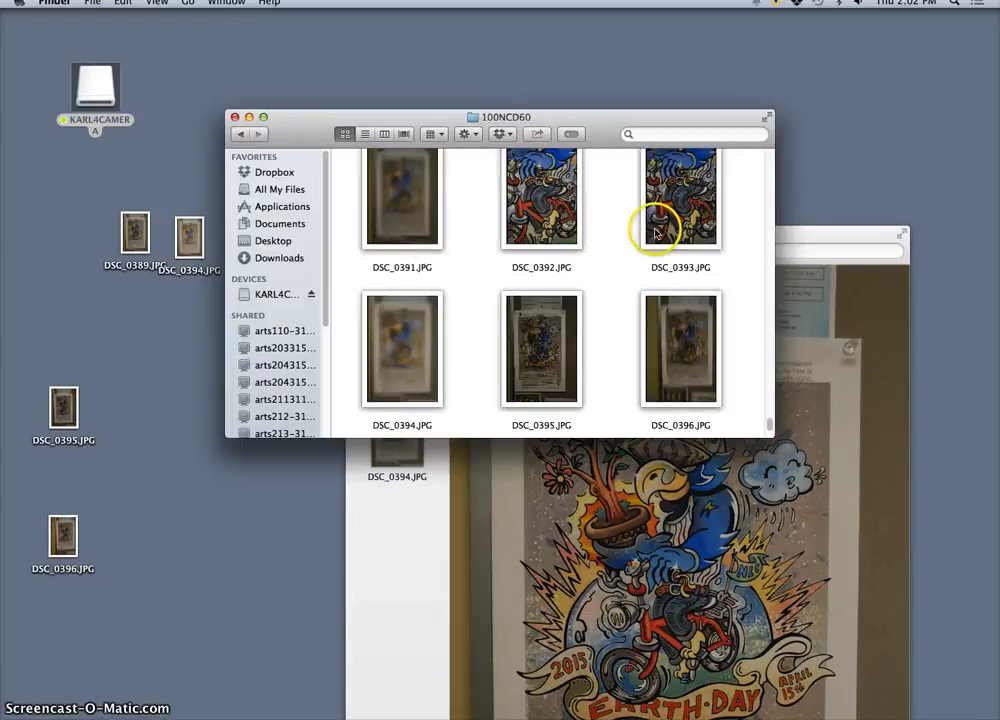
pyautogui.doubleClick(569, 222)
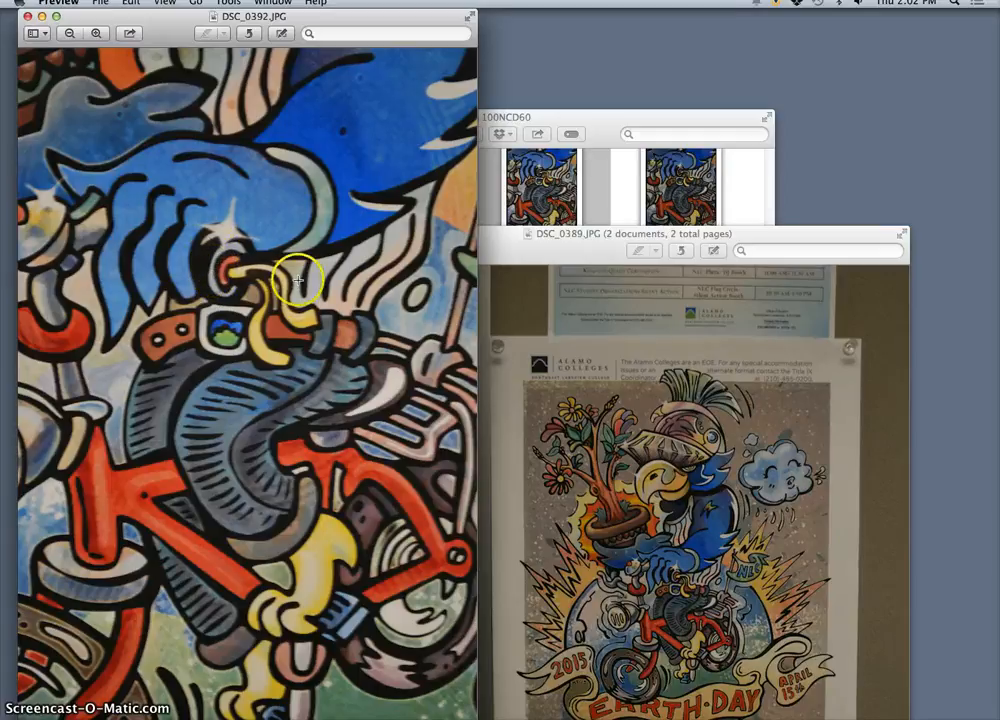
pyautogui.click(28, 16)
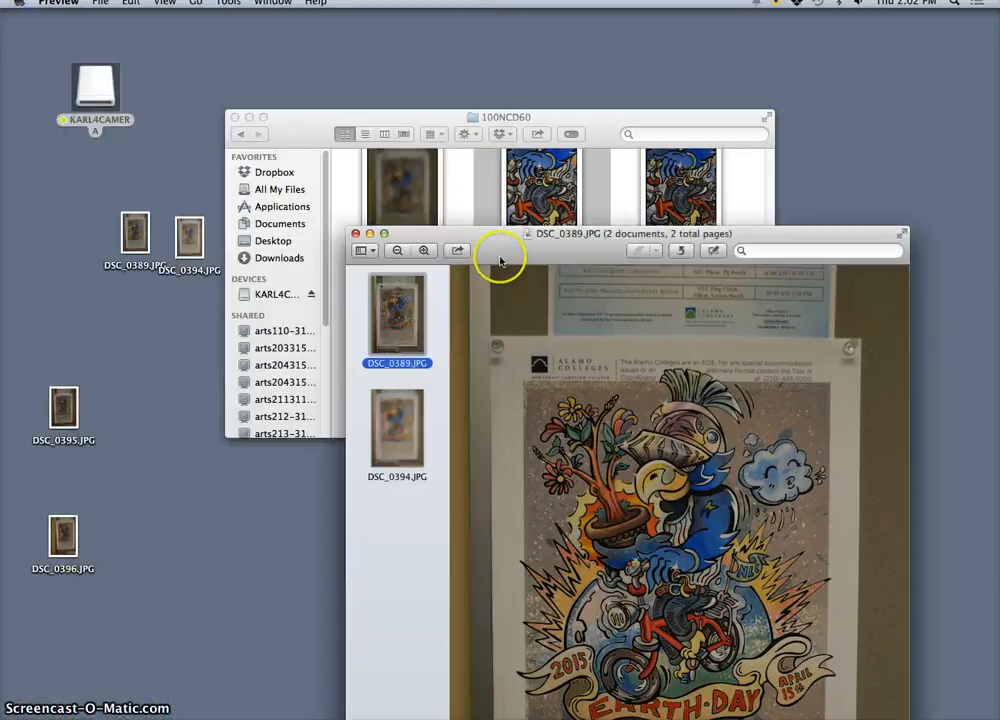
# Step: Show DSC_0394.JPG, open DSC_0391.JPG from the 100NCD60 folder and arrange the two photos side by side
pyautogui.moveTo(500, 250); pyautogui.dragTo(297, 17)
pyautogui.click(206, 203)
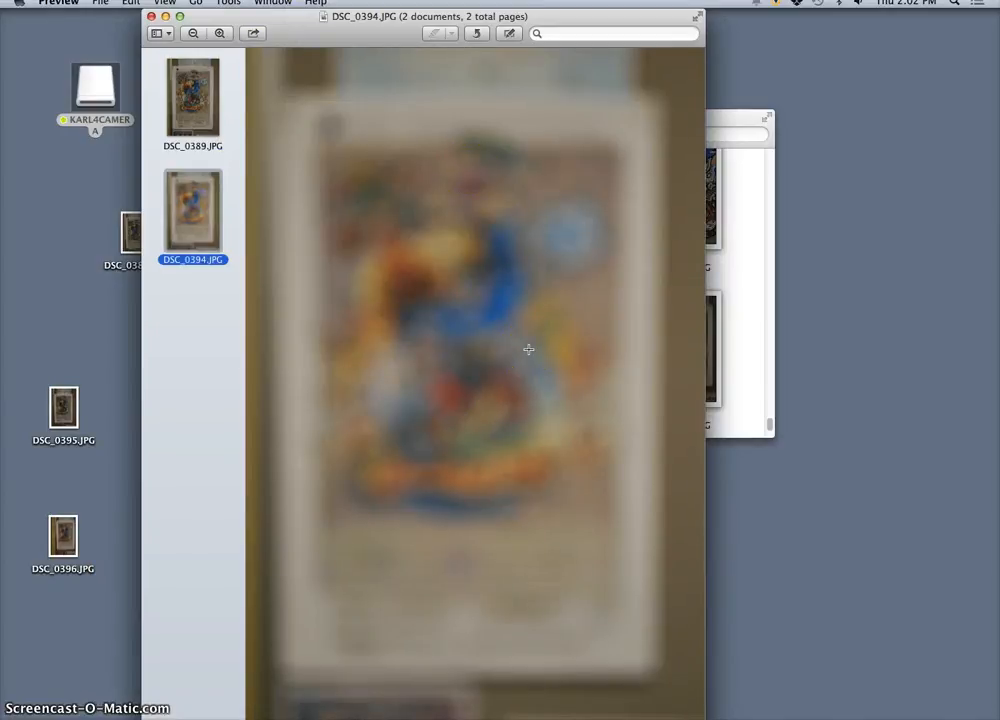
pyautogui.click(744, 263)
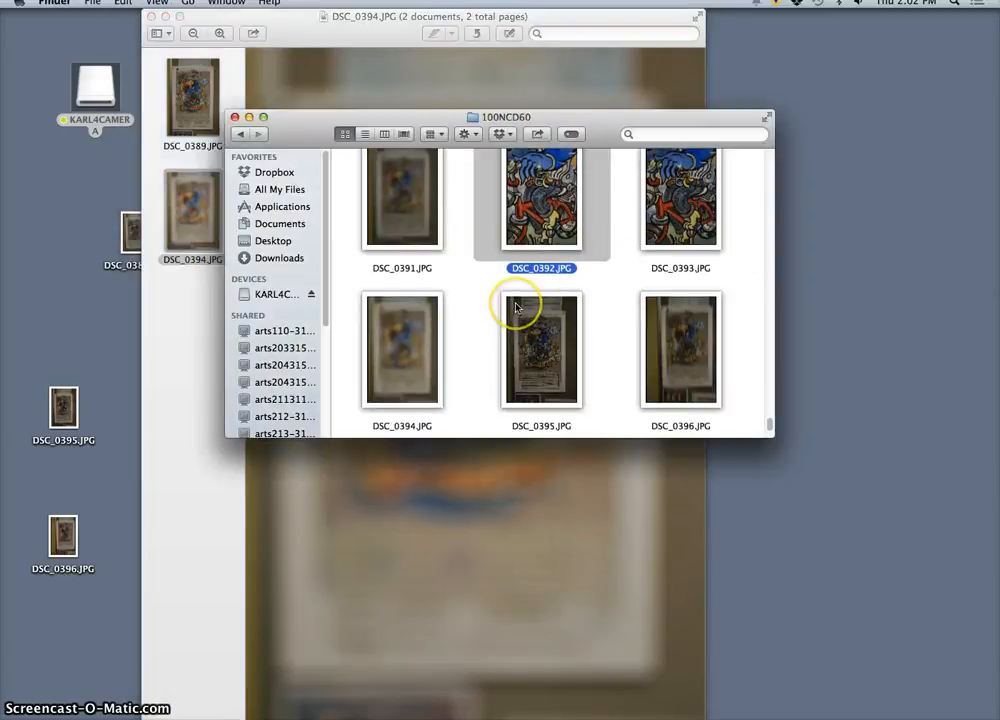
pyautogui.scroll(3, 515, 308)
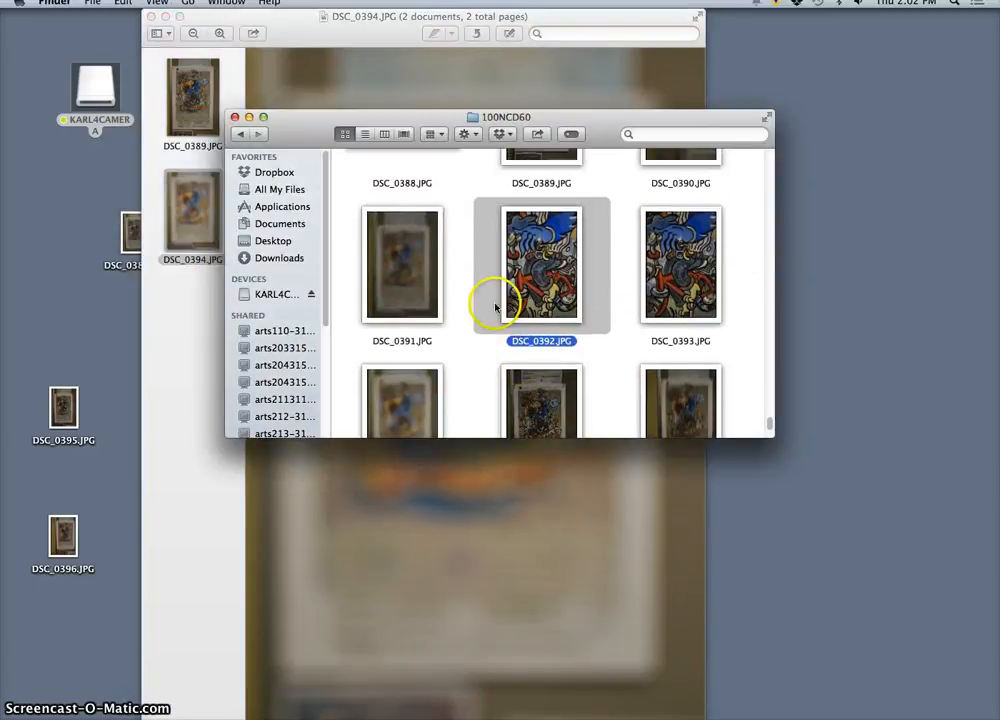
pyautogui.doubleClick(416, 290)
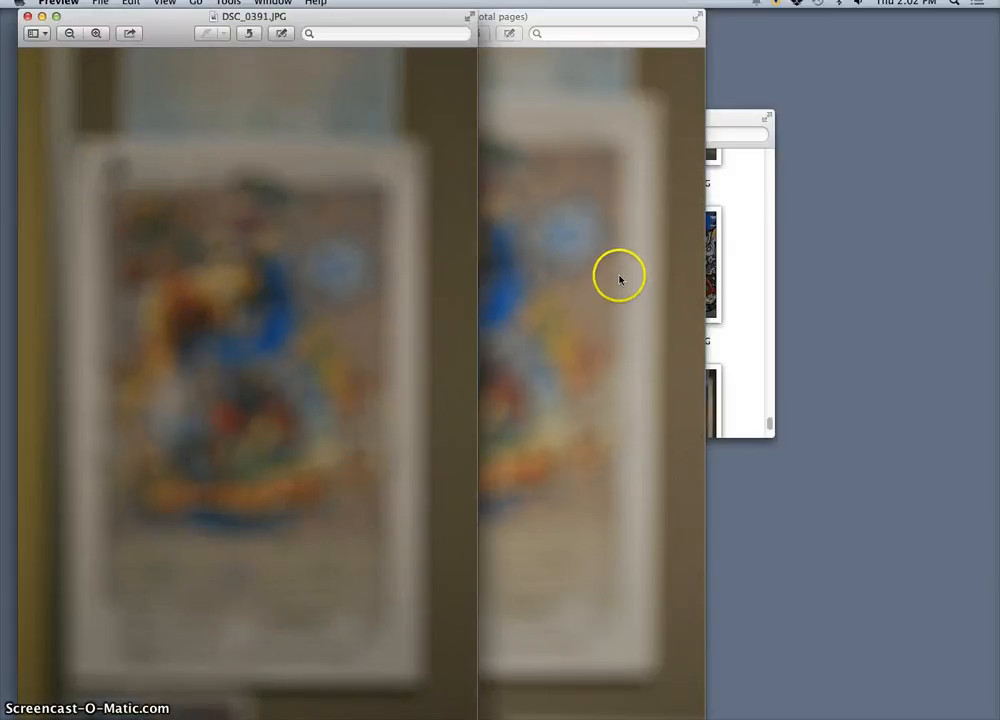
pyautogui.moveTo(324, 18); pyautogui.dragTo(853, 18)
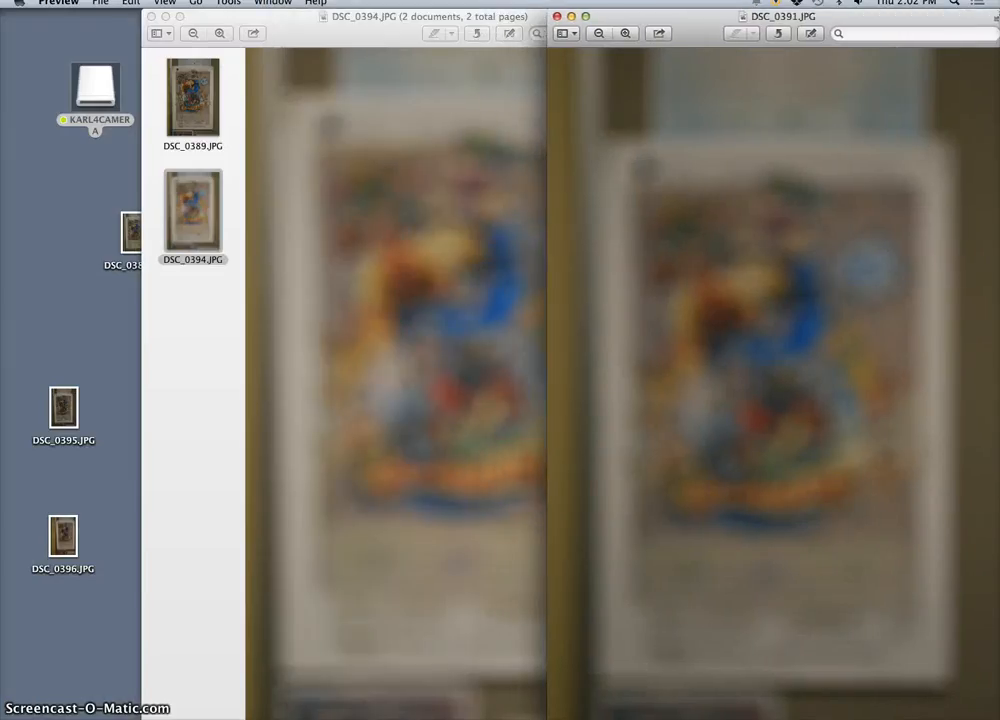
pyautogui.moveTo(429, 12); pyautogui.dragTo(287, 8)
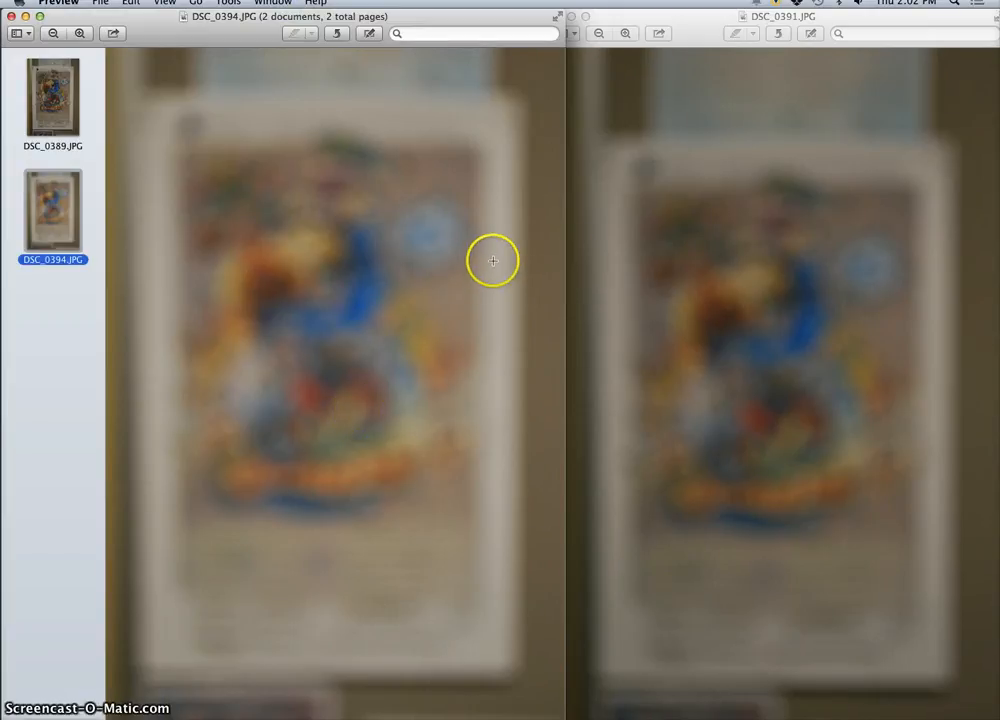
pyautogui.moveTo(723, 36); pyautogui.dragTo(700, 27)
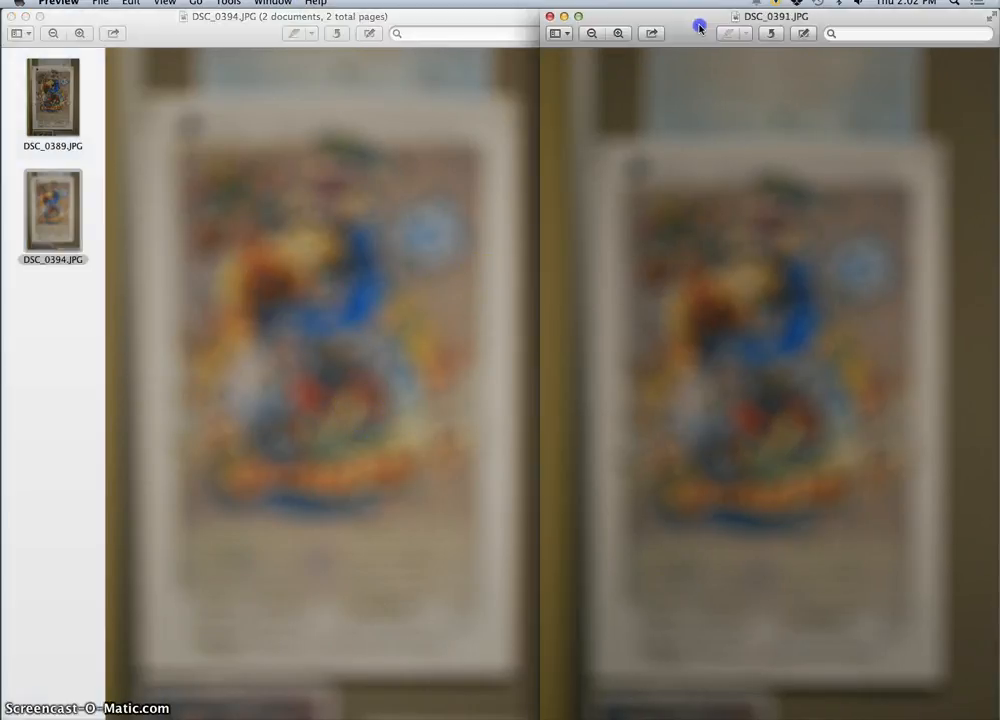
# Step: Compare DSC_0389.JPG and an enlarged DSC_0394.JPG against DSC_0391.JPG, and close both image windows
pyautogui.click(43, 94)
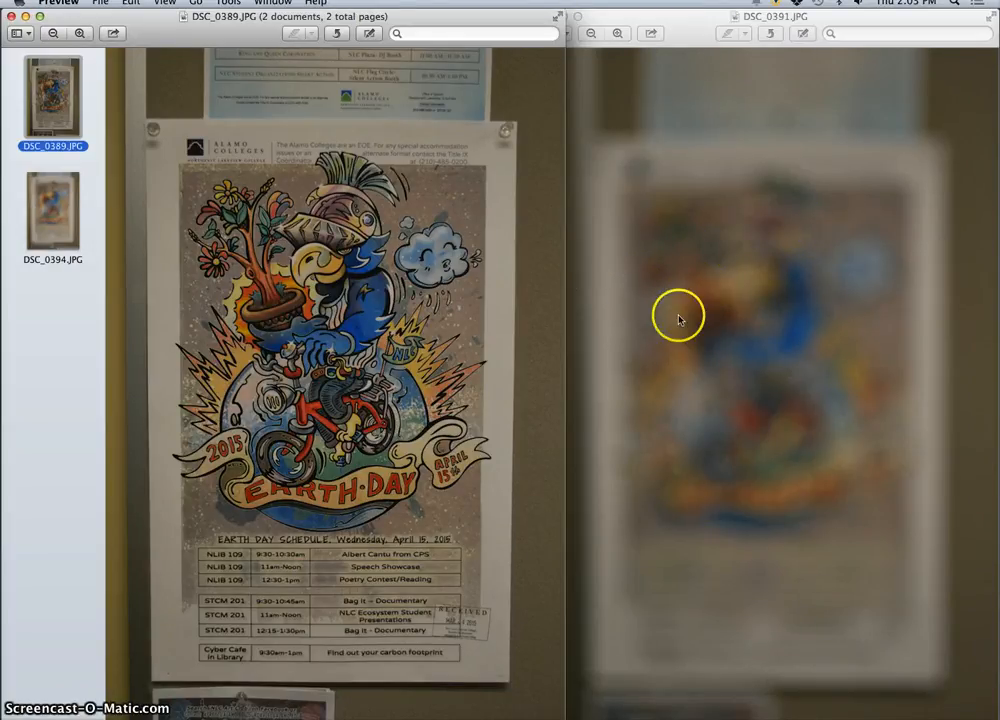
pyautogui.click(46, 210)
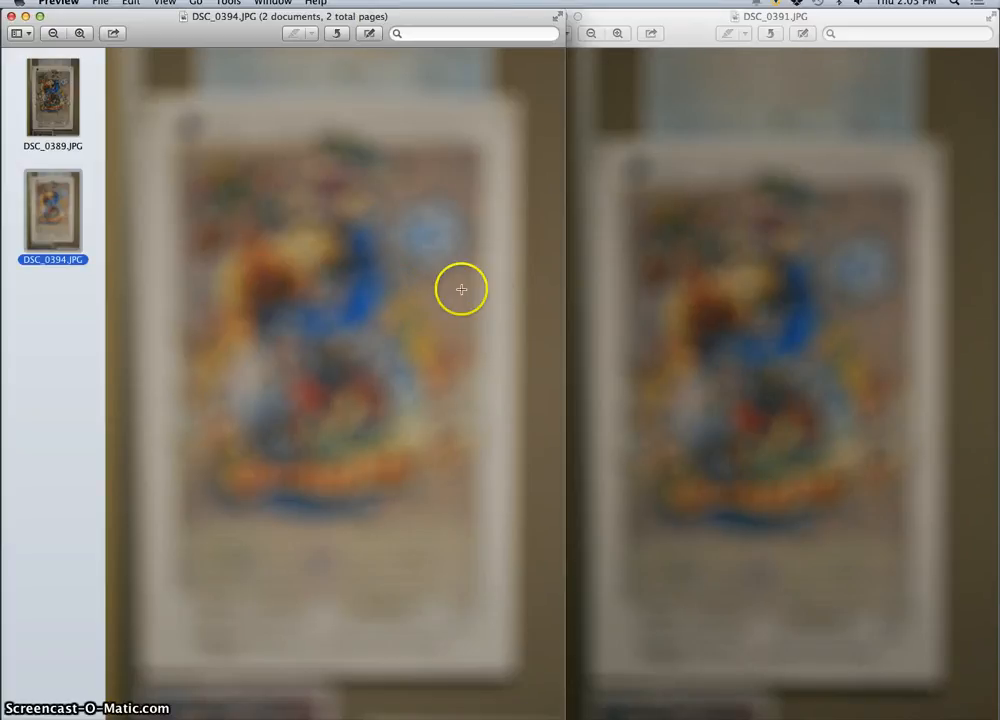
pyautogui.scroll(3, 362, 230)
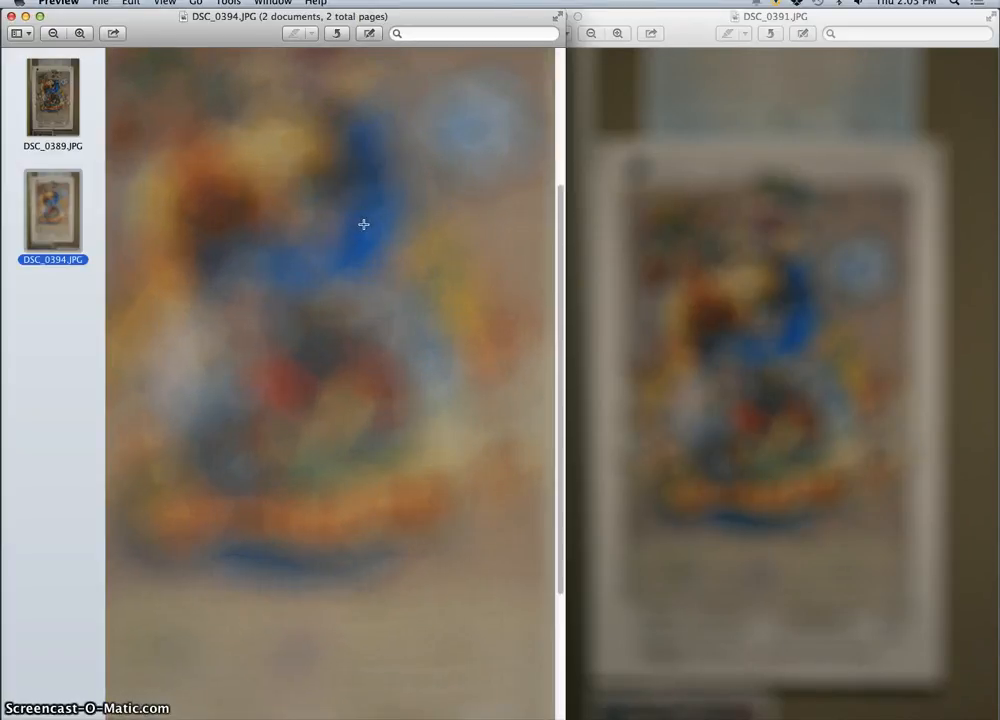
pyautogui.scroll(-3, 363, 224)
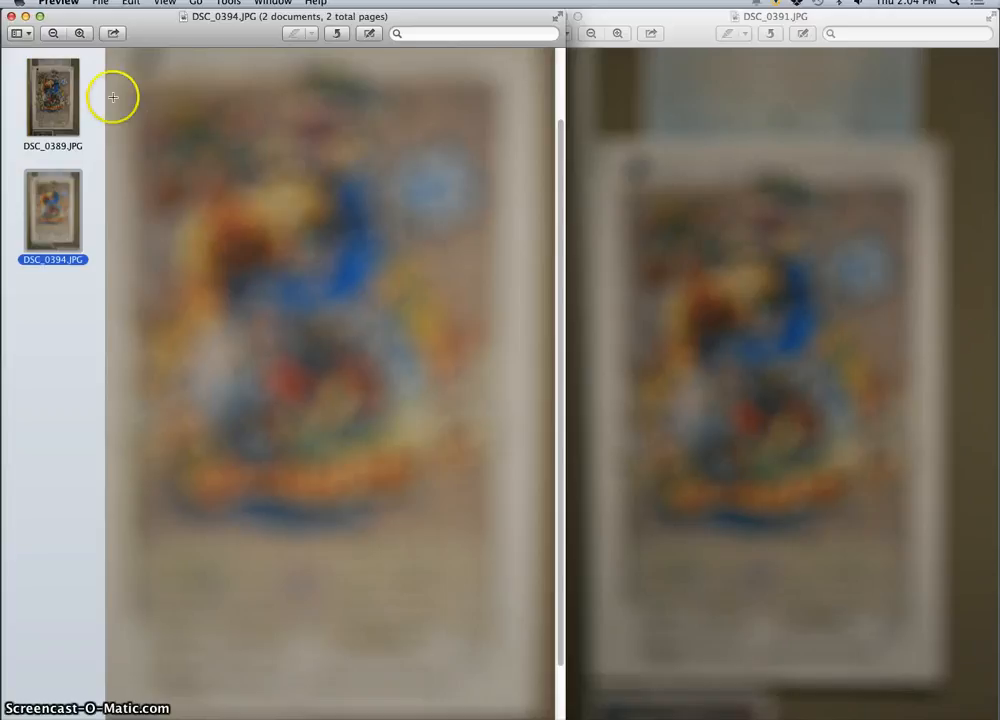
pyautogui.click(53, 97)
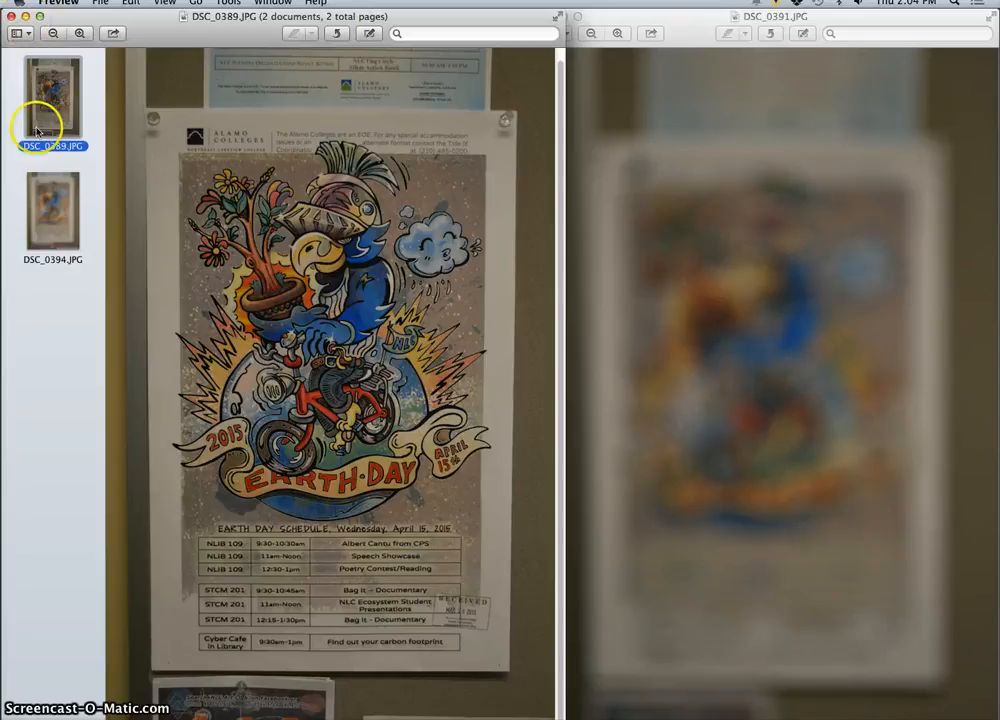
pyautogui.click(62, 190)
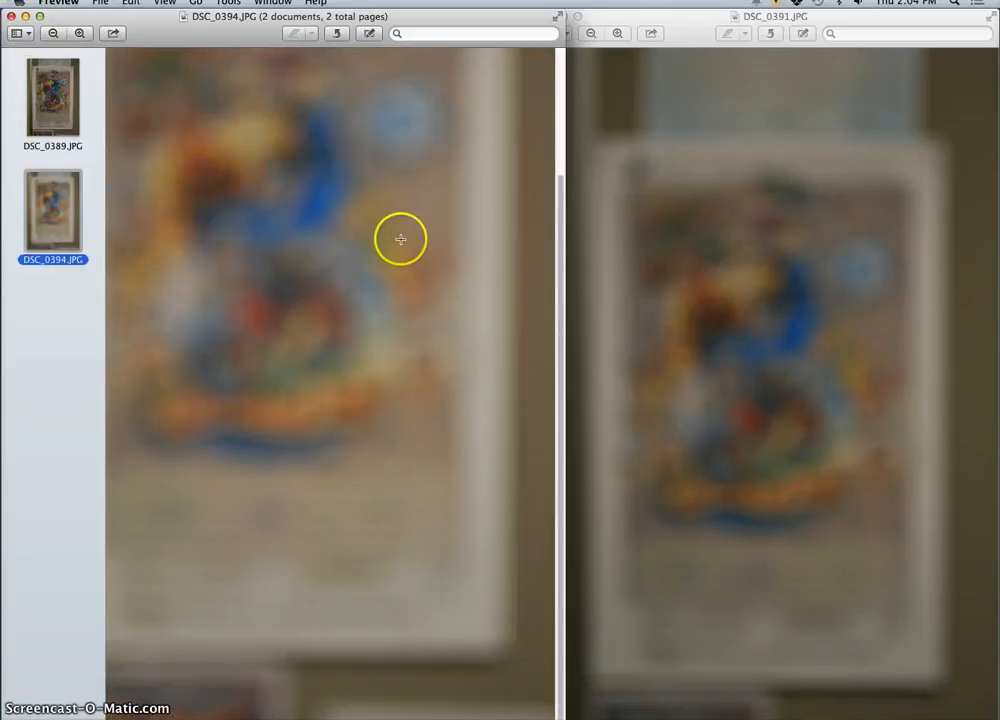
pyautogui.click(12, 17)
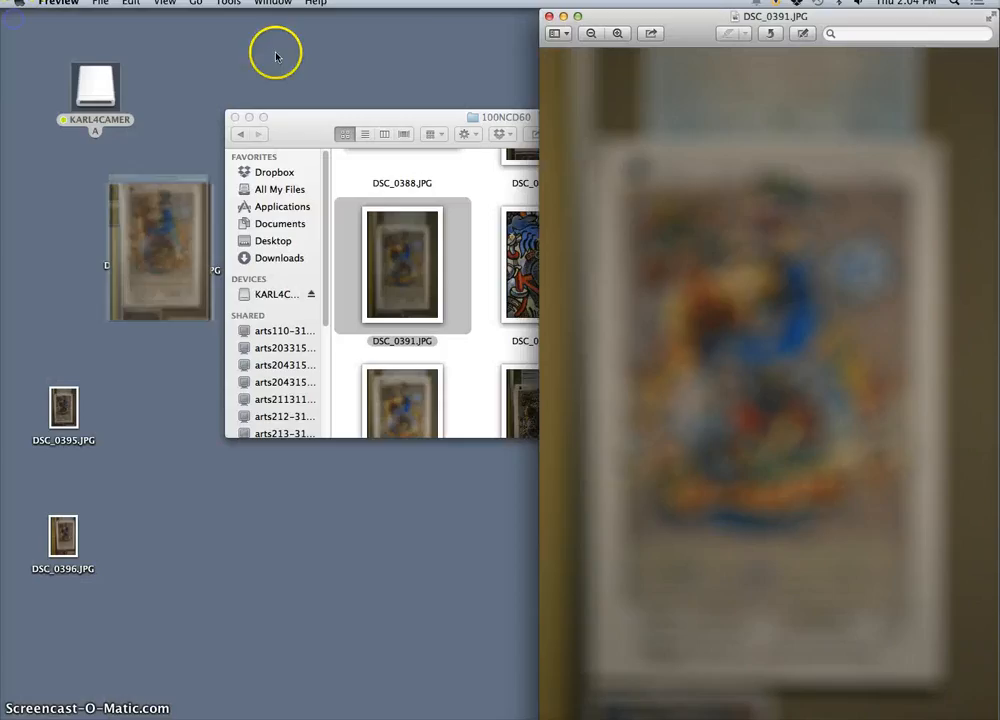
pyautogui.click(550, 17)
# Step: Open DSC_0395.JPG and DSC_0396.JPG from the desktop and arrange the two photos side by side
pyautogui.doubleClick(63, 406)
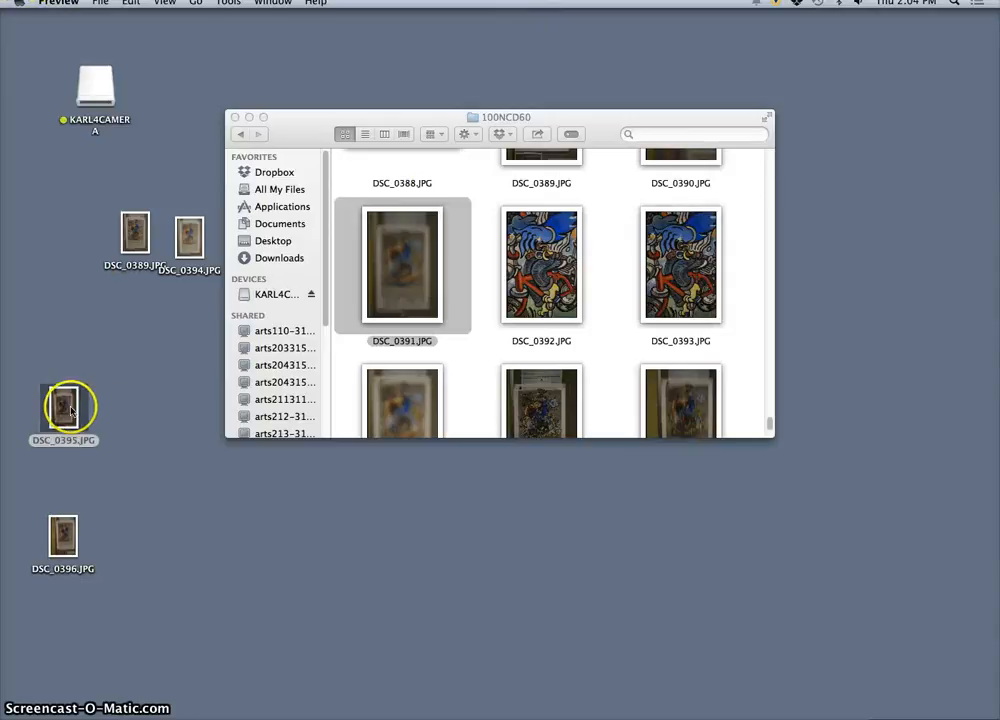
pyautogui.moveTo(180, 20); pyautogui.dragTo(287, 17)
pyautogui.click(64, 540)
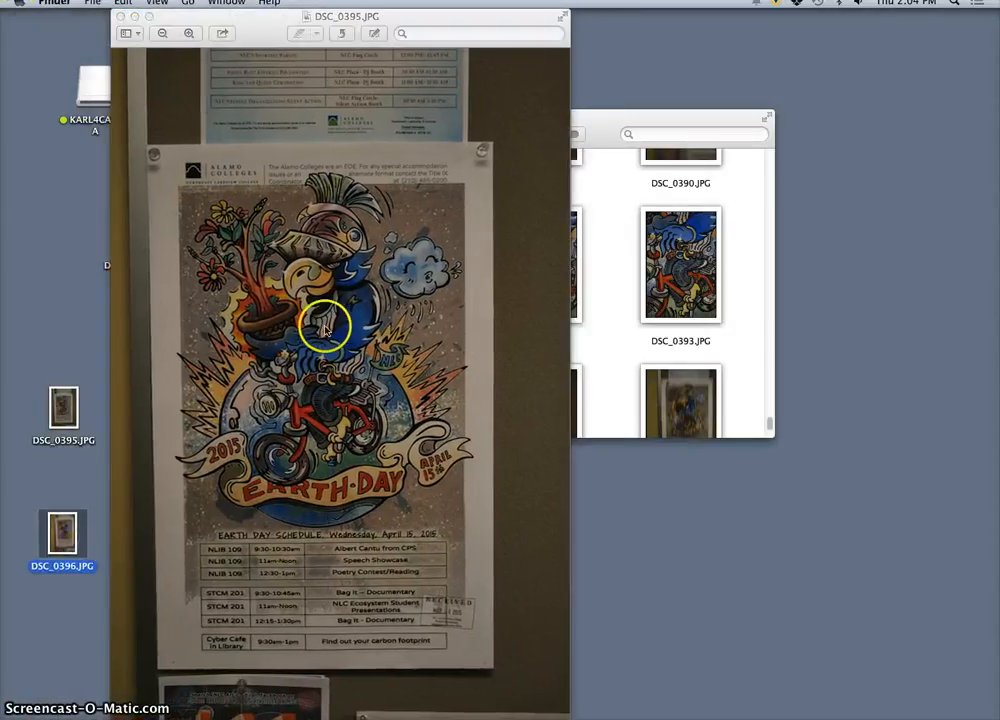
pyautogui.doubleClick(64, 532)
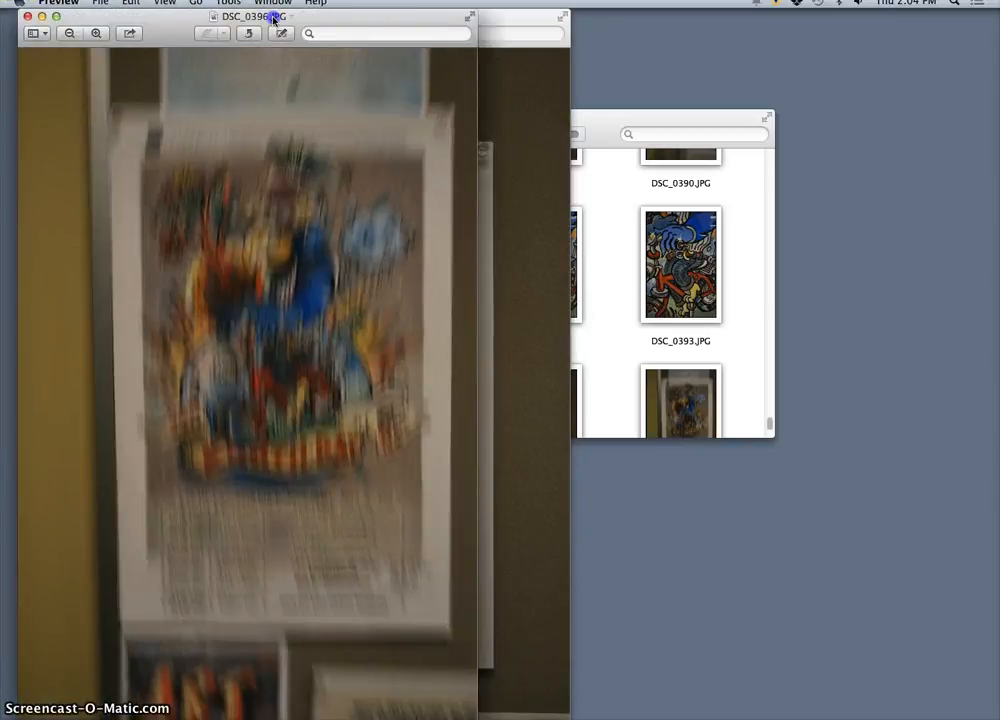
pyautogui.moveTo(273, 18); pyautogui.dragTo(737, 12)
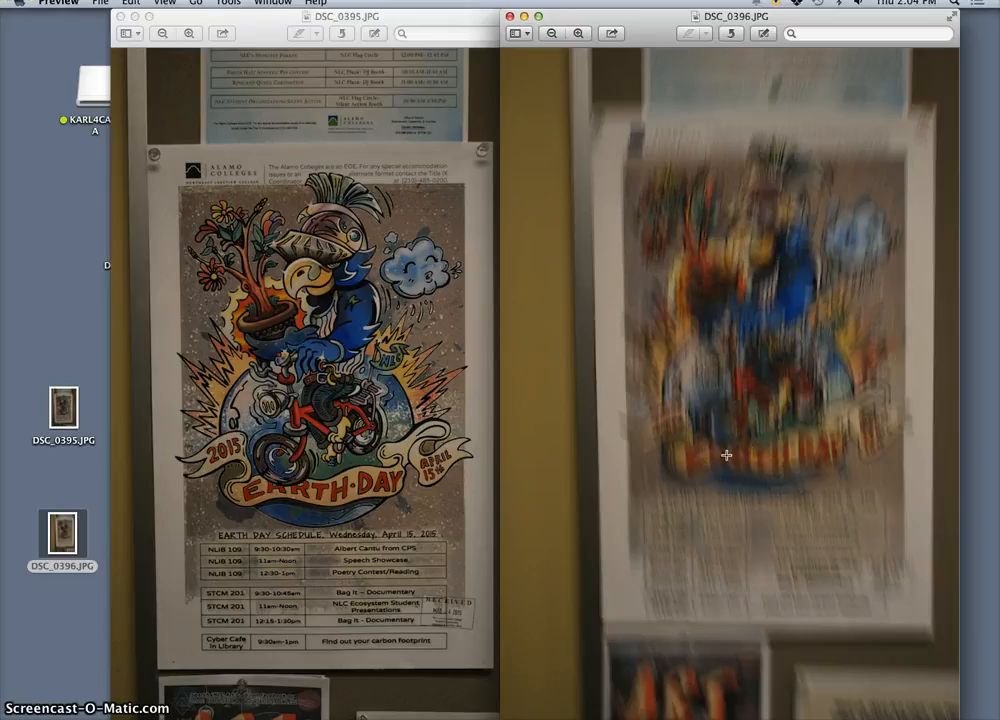
pyautogui.moveTo(415, 20); pyautogui.dragTo(310, 10)
pyautogui.click(603, 40)
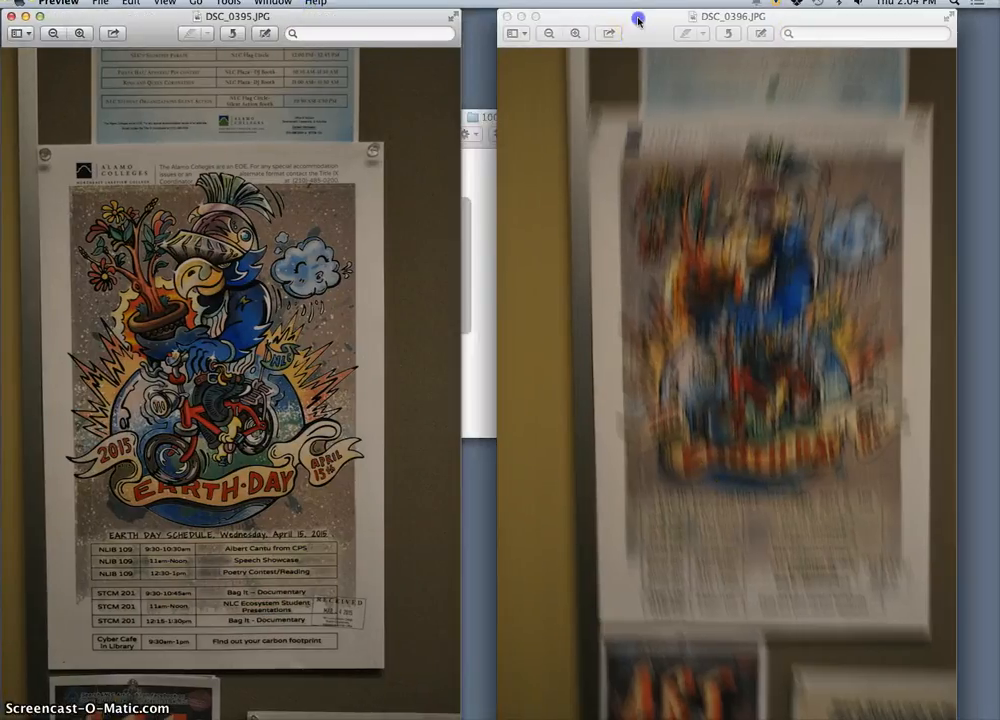
pyautogui.moveTo(640, 16); pyautogui.dragTo(567, 8)
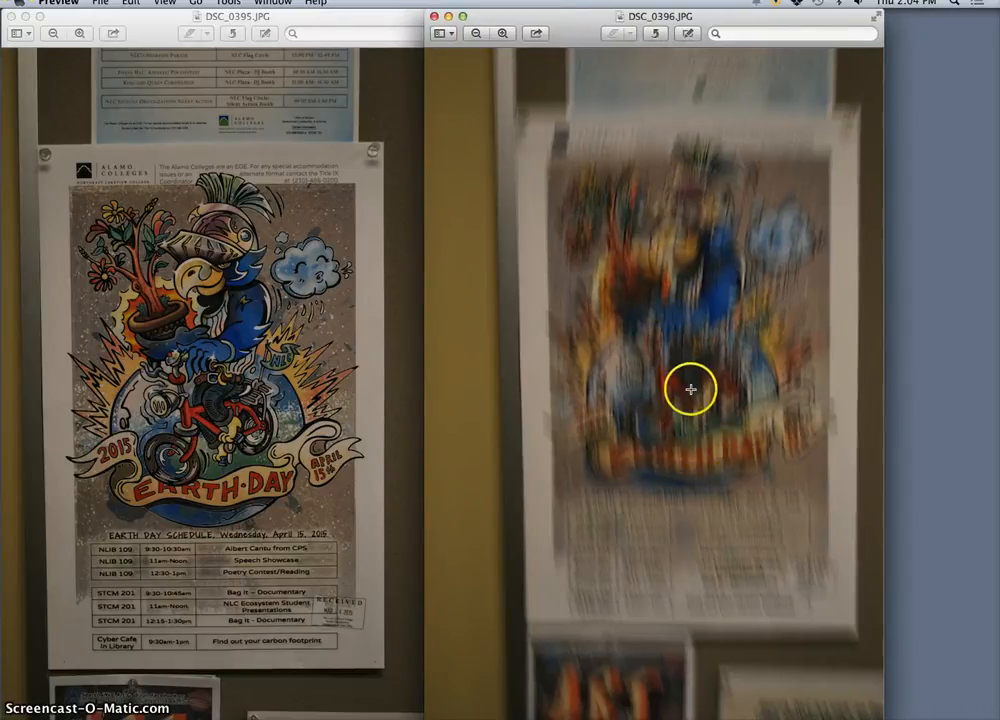
# Step: Enlarge DSC_0396.JPG for inspection, then open DSC_0394.JPG from the desktop and compare the two blurred photos side by side
pyautogui.scroll(5, 686, 390)
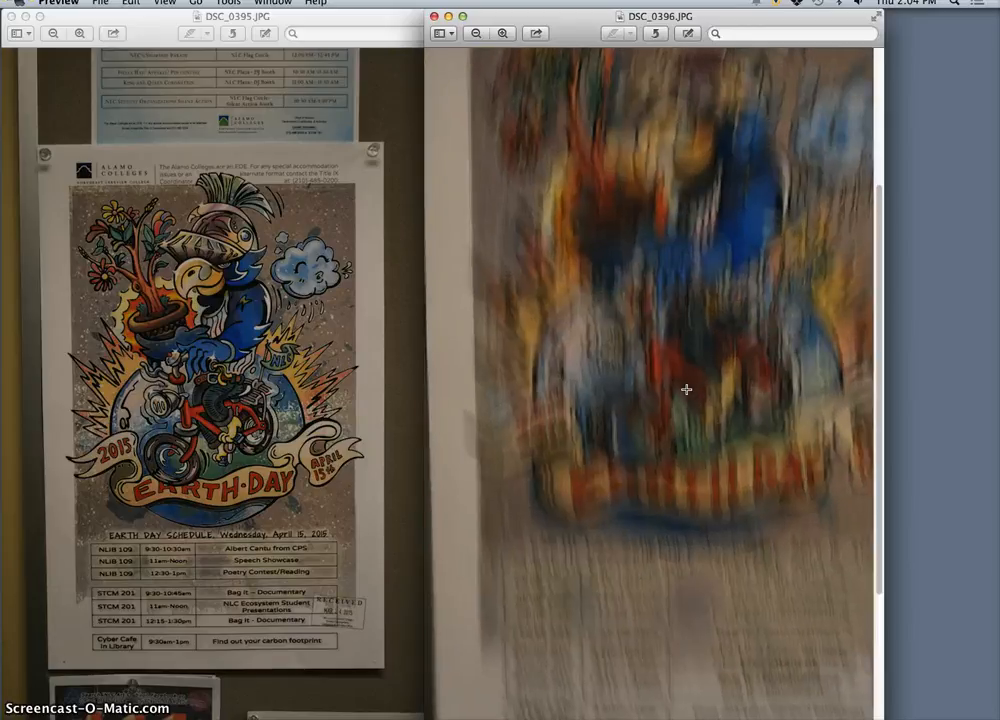
pyautogui.scroll(5, 709, 394)
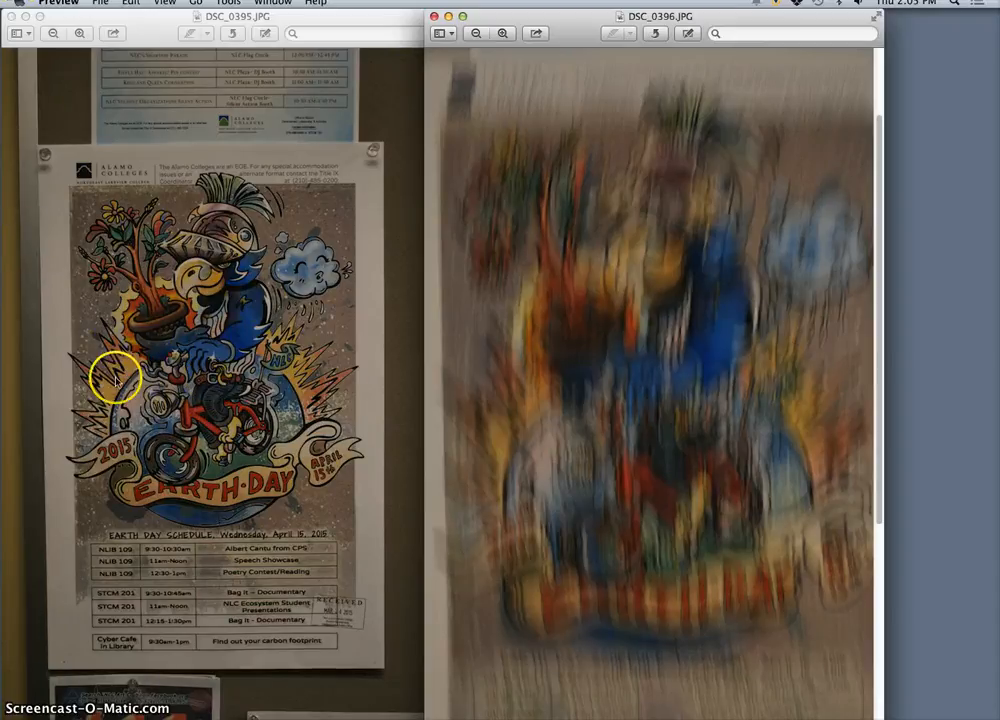
pyautogui.click(23, 17)
pyautogui.click(192, 250)
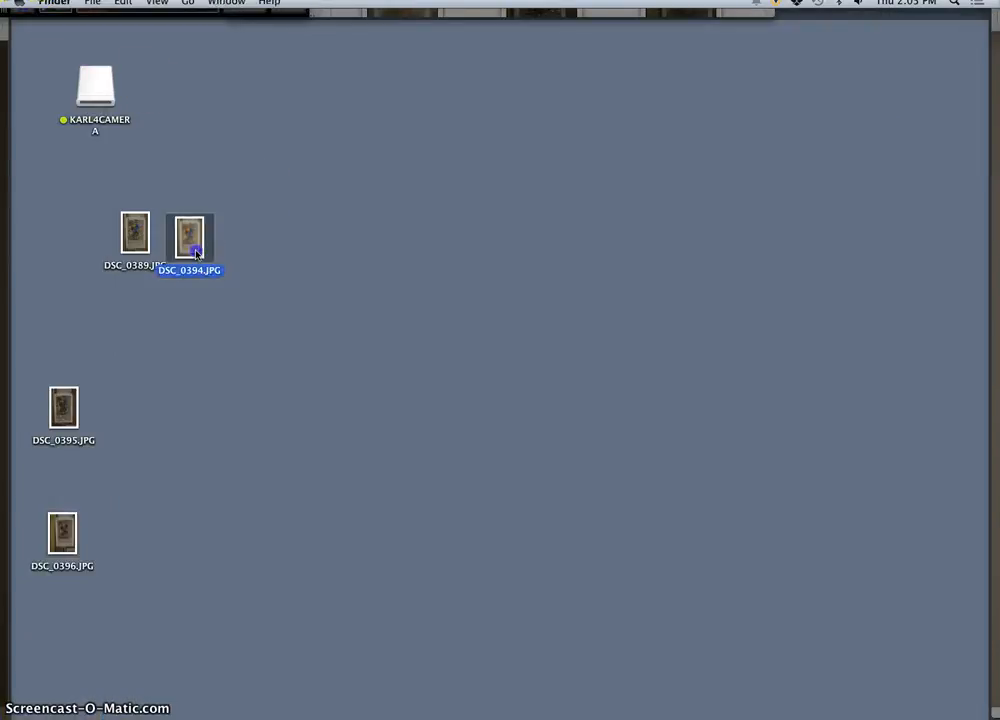
pyautogui.doubleClick(195, 253)
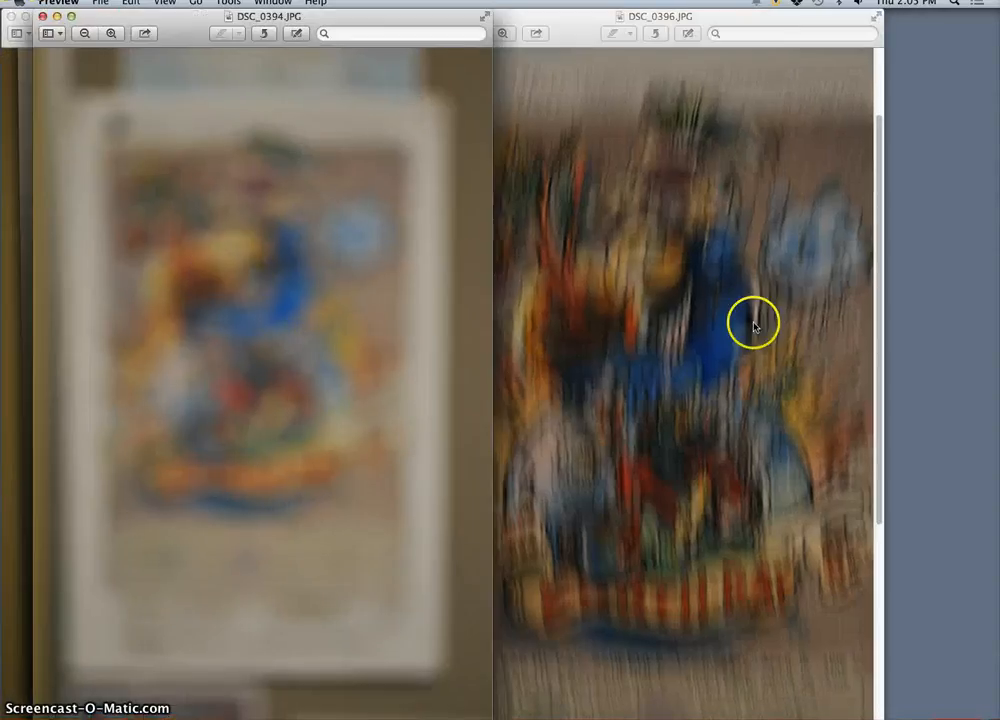
pyautogui.click(722, 16)
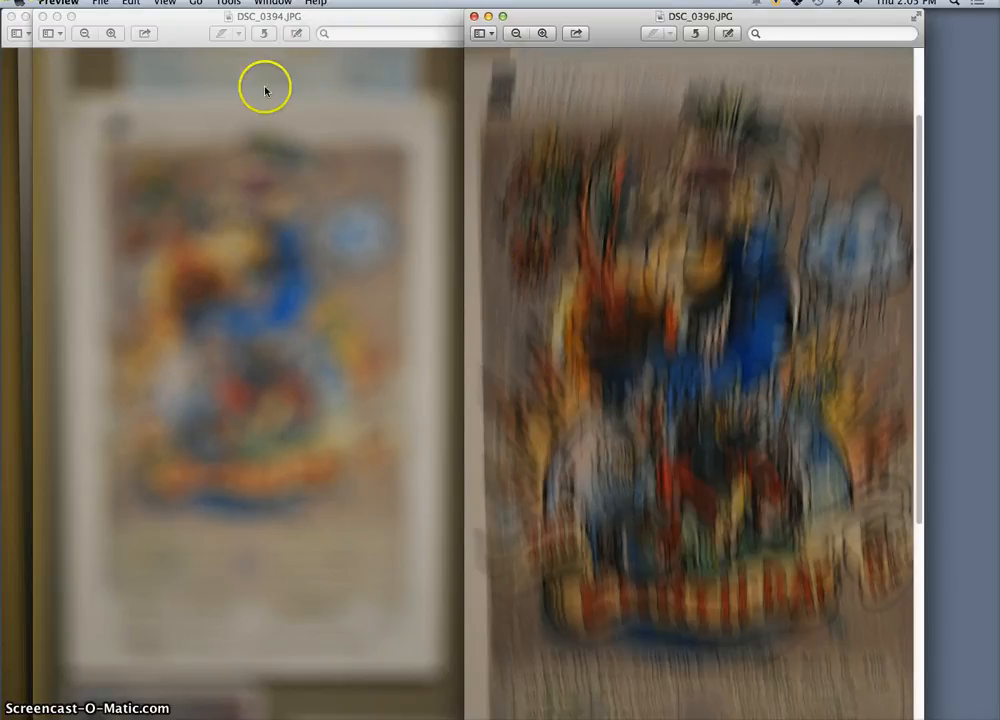
# Step: Minimize the DSC_0396.JPG and DSC_0394.JPG windows and close DSC_0395.JPG
pyautogui.click(487, 17)
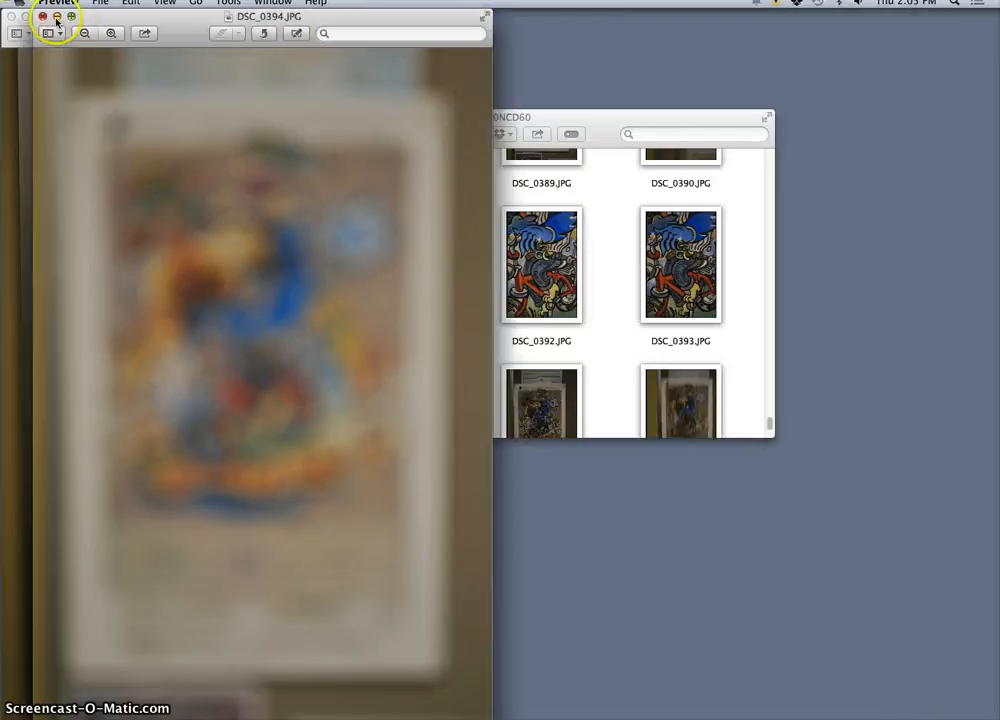
pyautogui.click(57, 17)
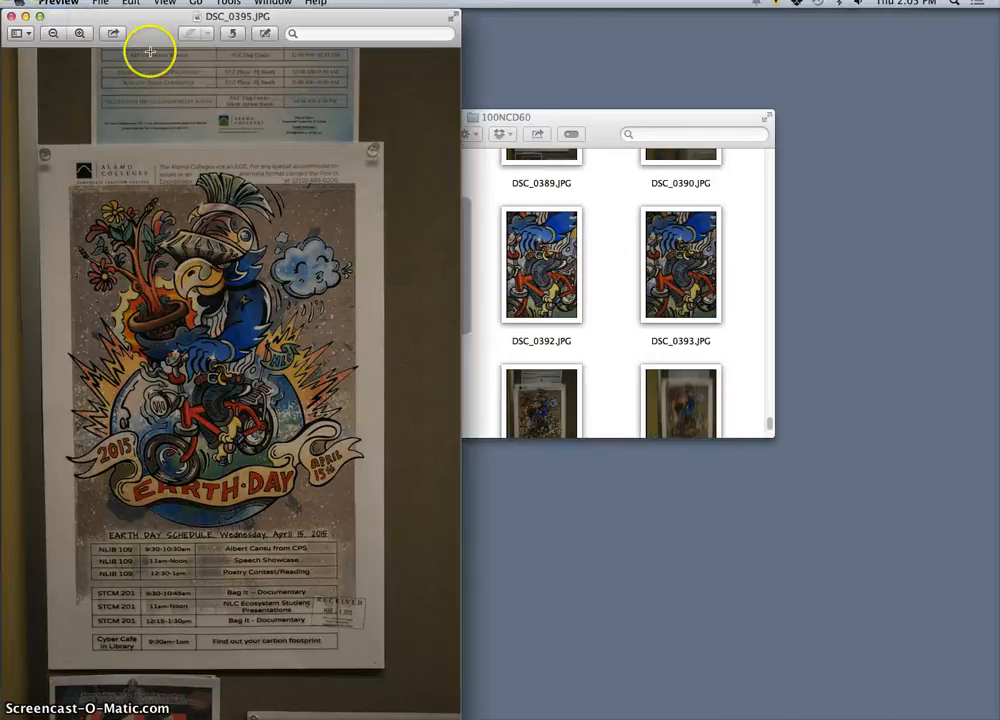
pyautogui.click(12, 17)
# Step: View DSC_0389.JPG from the desktop, close it and close the 100NCD60 folder window
pyautogui.click(131, 240)
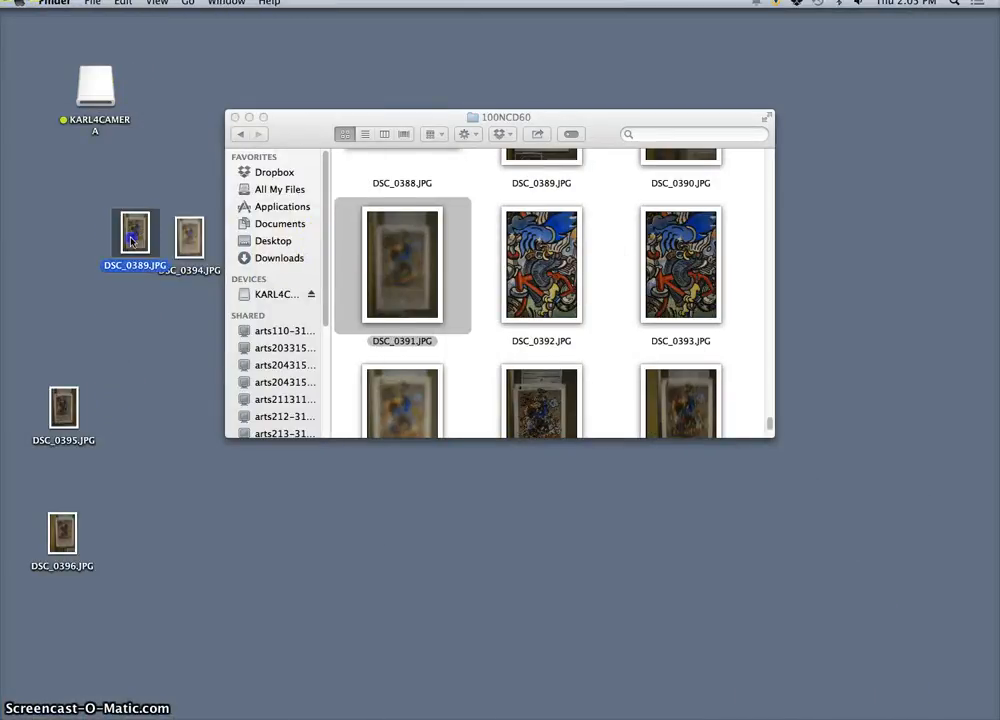
pyautogui.doubleClick(144, 240)
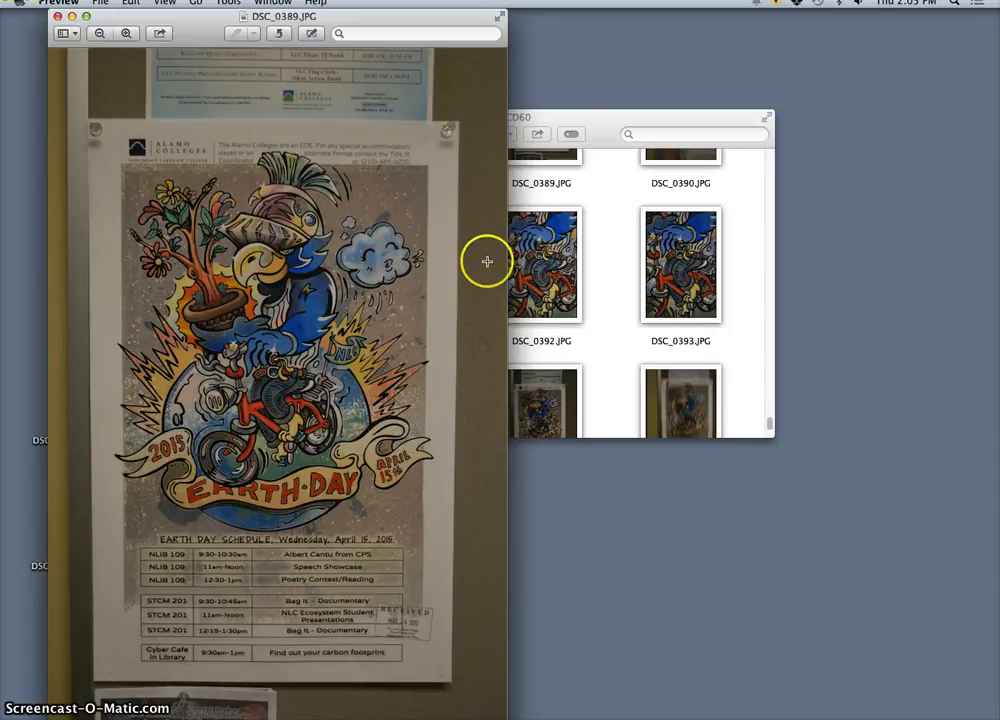
pyautogui.click(57, 17)
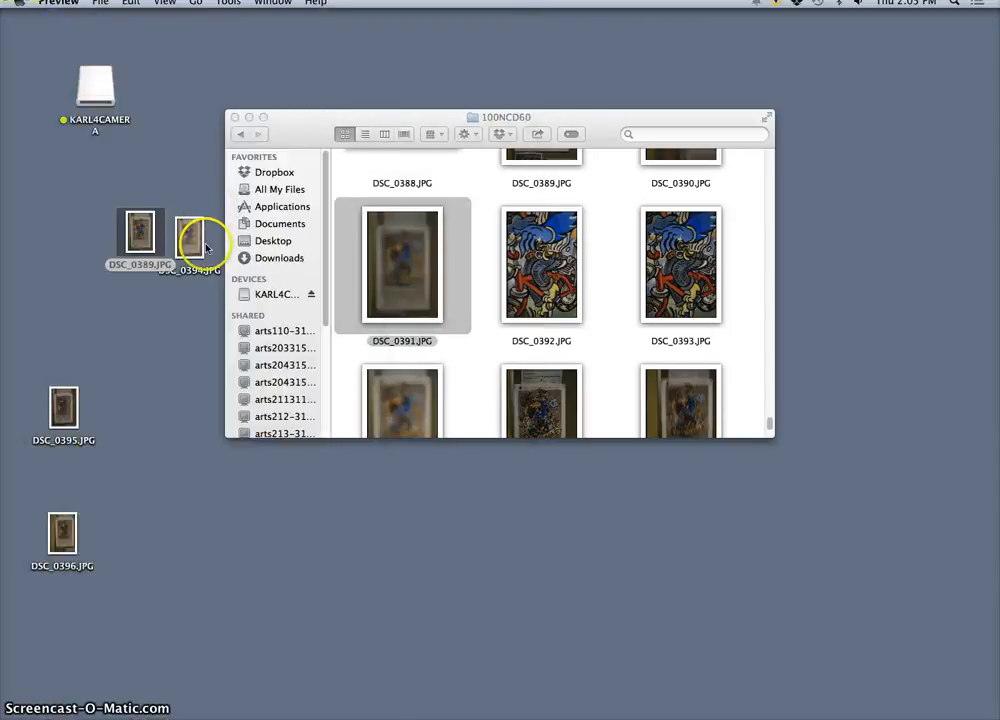
pyautogui.click(235, 117)
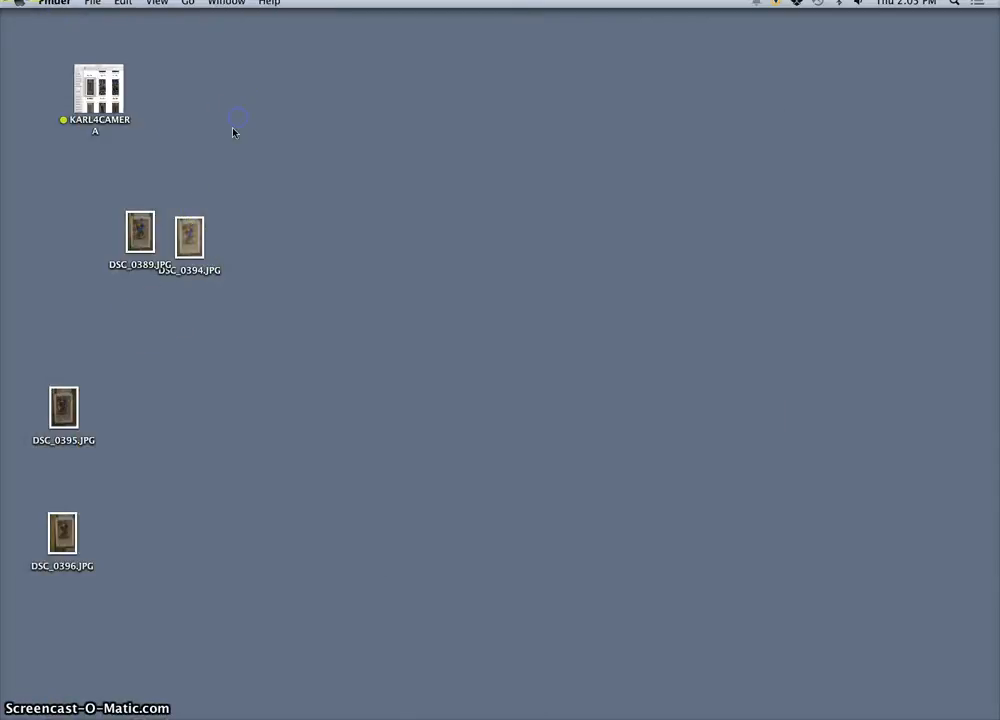
# Step: Open the desktop photo DSC_0389.JPG in Adobe Photoshop CC and move the Photoshop window aside to uncover the desktop files
pyautogui.rightClick(146, 232)
pyautogui.moveTo(187, 252)
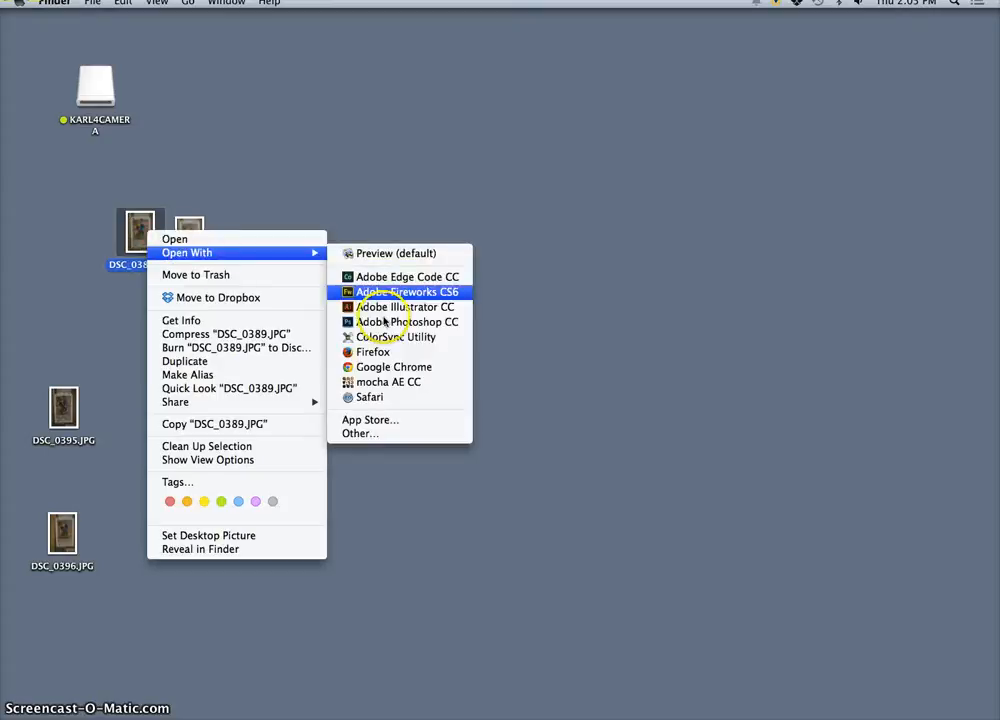
pyautogui.click(420, 321)
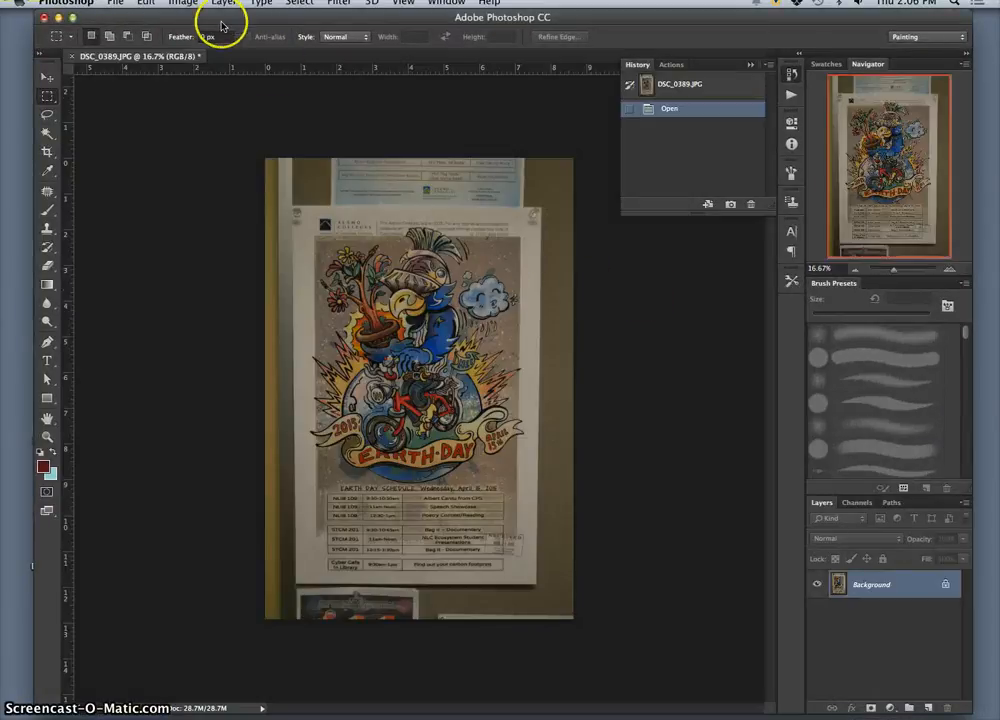
pyautogui.moveTo(220, 17); pyautogui.dragTo(397, 15)
# Step: Try to open DSC_0394.JPG from the desktop and move the Photoshop window fully clear of its icon
pyautogui.doubleClick(189, 236)
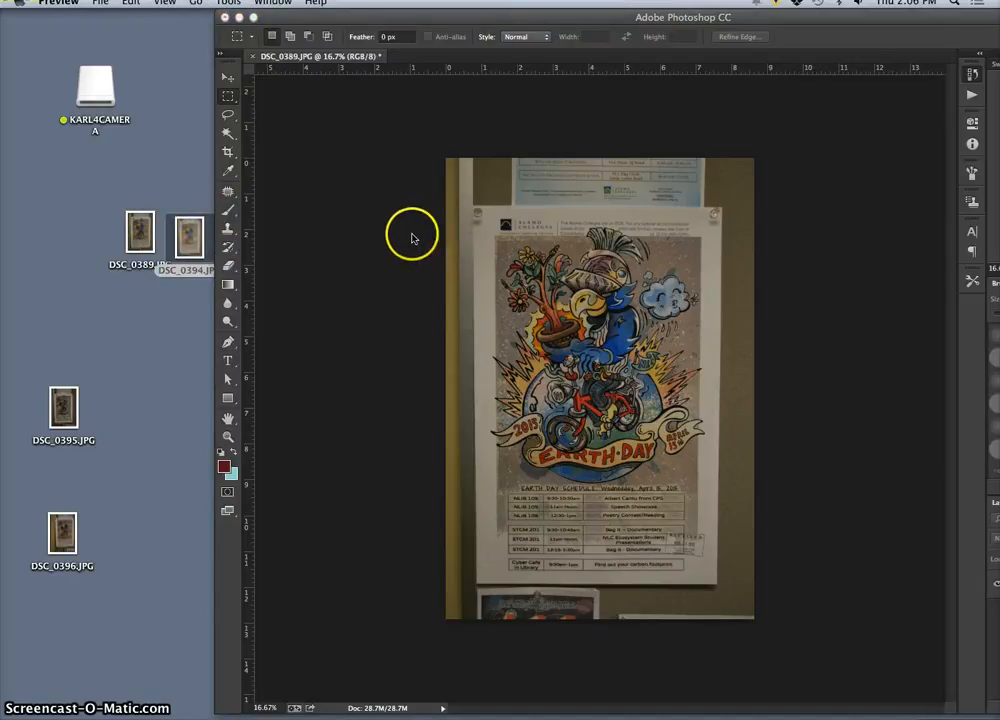
pyautogui.click(189, 241)
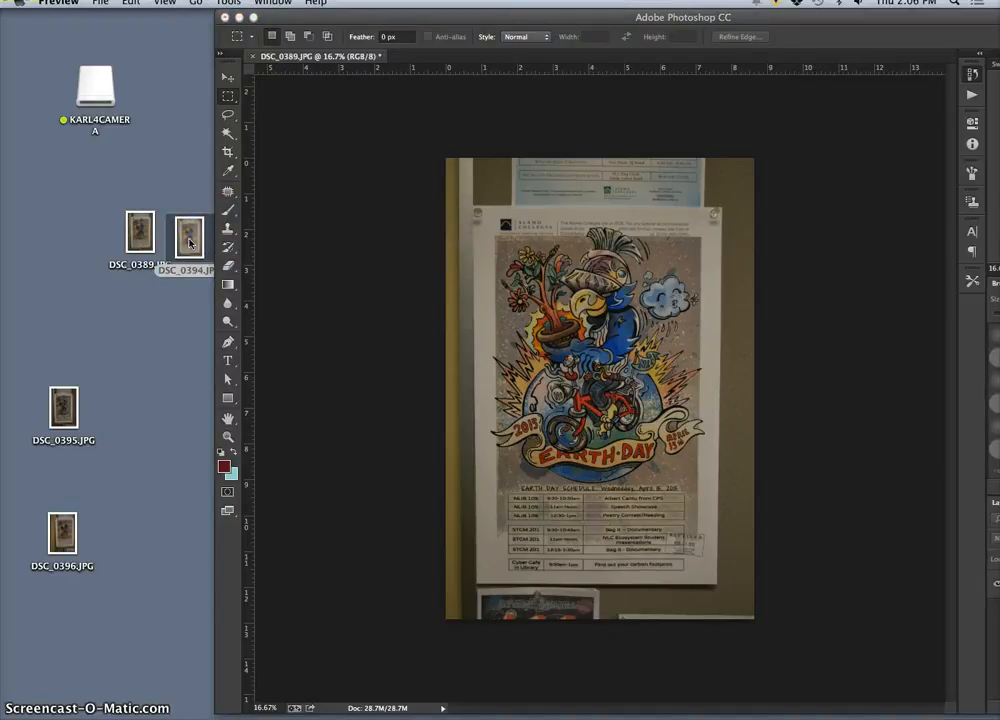
pyautogui.click(303, 14)
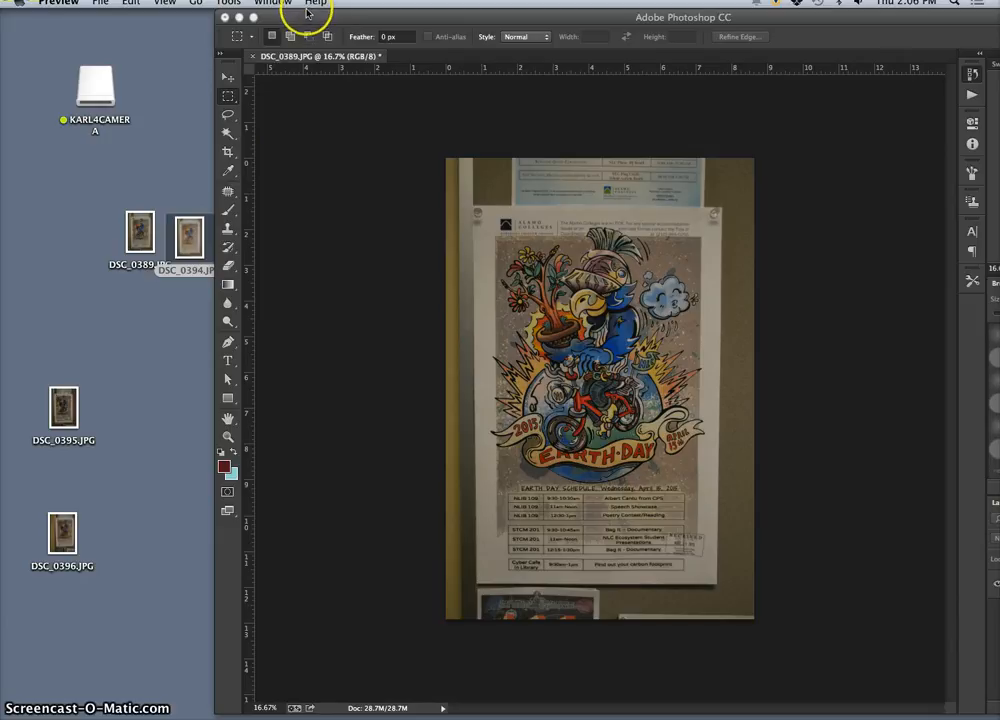
pyautogui.moveTo(389, 25); pyautogui.dragTo(456, 50)
pyautogui.click(221, 197)
pyautogui.click(197, 235)
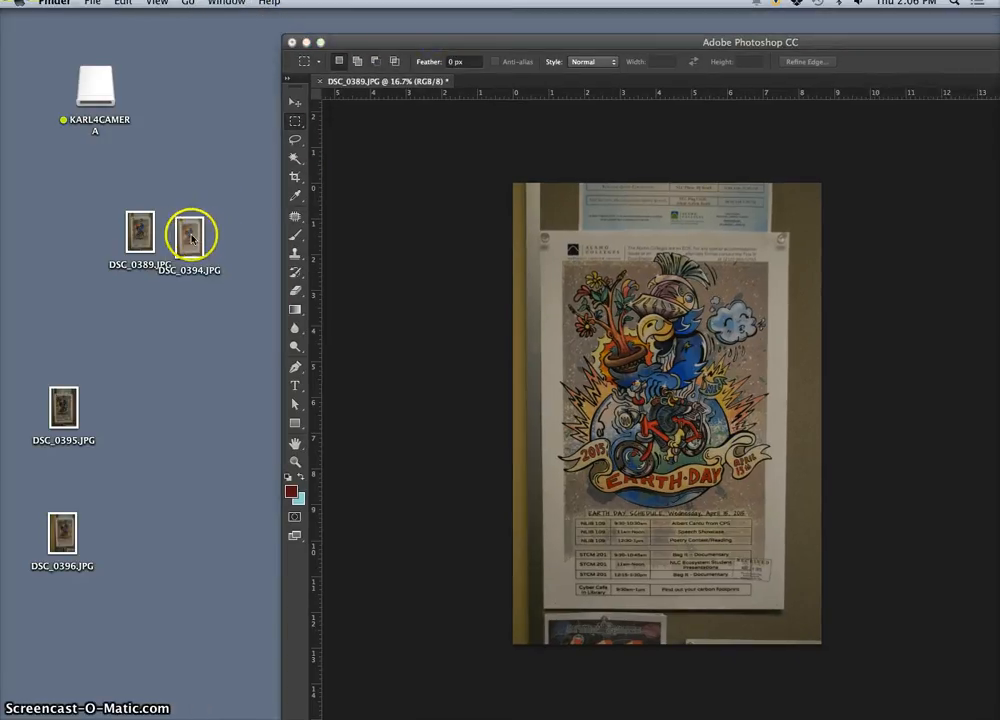
# Step: Restore the minimized DSC_0396.JPG window, try again to open DSC_0394.JPG from the desktop, and minimize DSC_0396.JPG
pyautogui.click(590, 708)
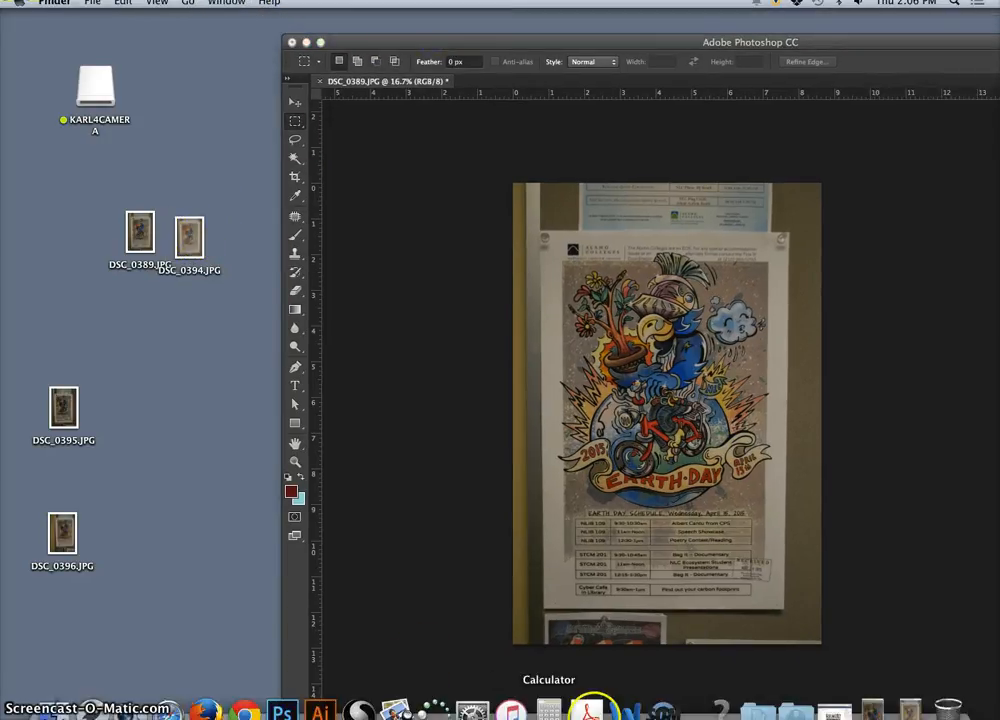
pyautogui.click(872, 708)
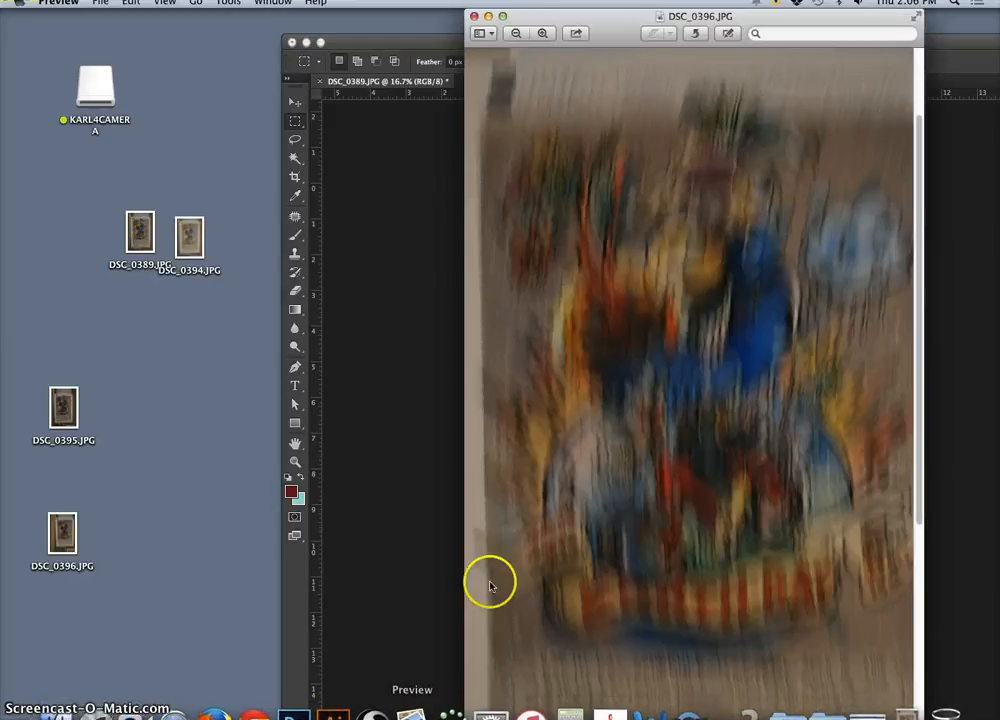
pyautogui.moveTo(412, 712)
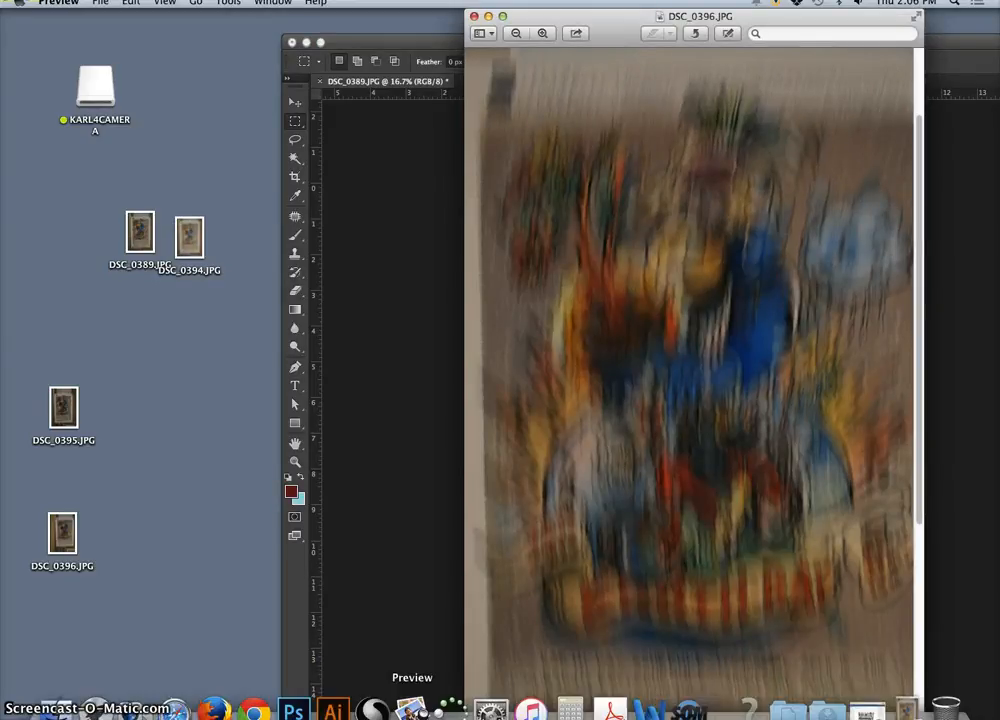
pyautogui.click(210, 258)
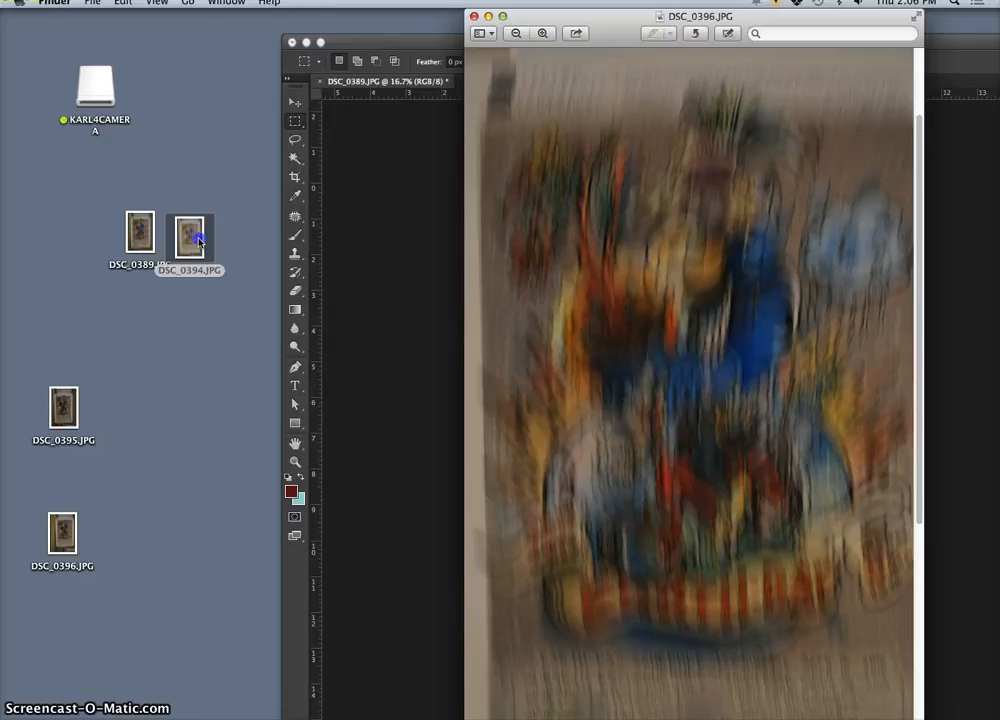
pyautogui.doubleClick(200, 242)
pyautogui.moveTo(617, 18); pyautogui.dragTo(559, 18)
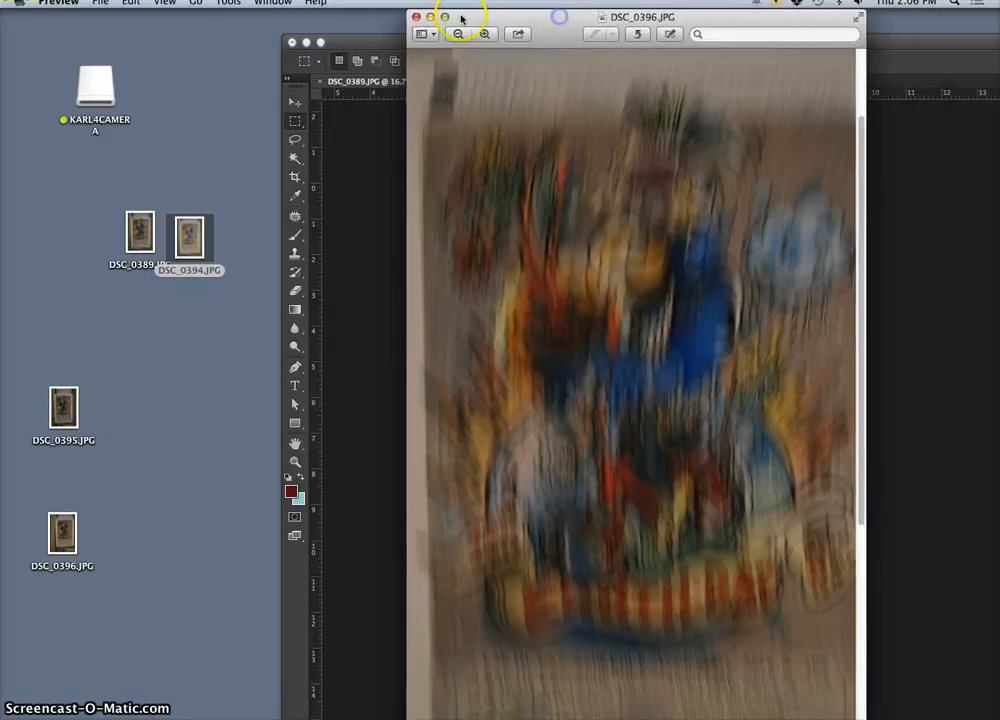
pyautogui.click(431, 17)
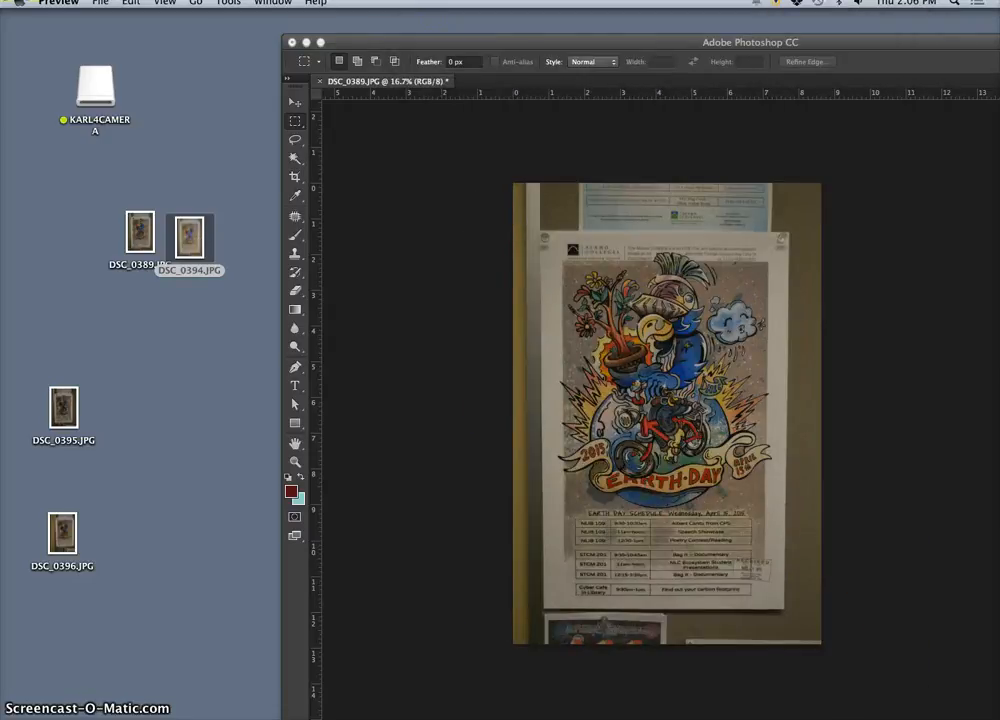
# Step: Bring the DSC_0396.JPG window back once more, minimize it and try Preview's Dock options
pyautogui.moveTo(358, 714)
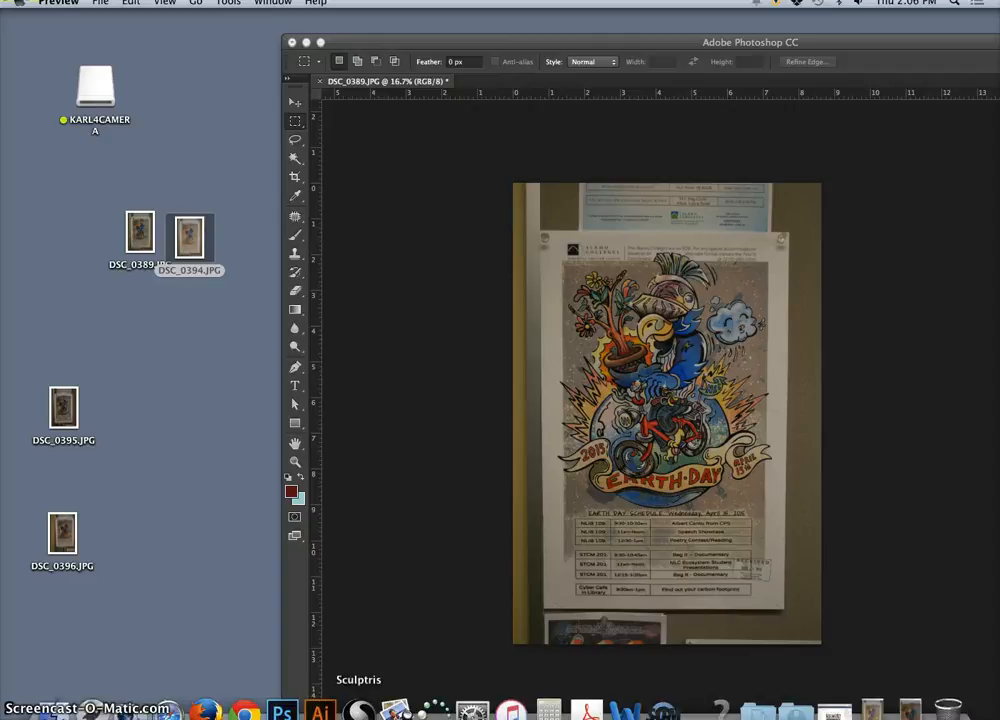
pyautogui.click(396, 708)
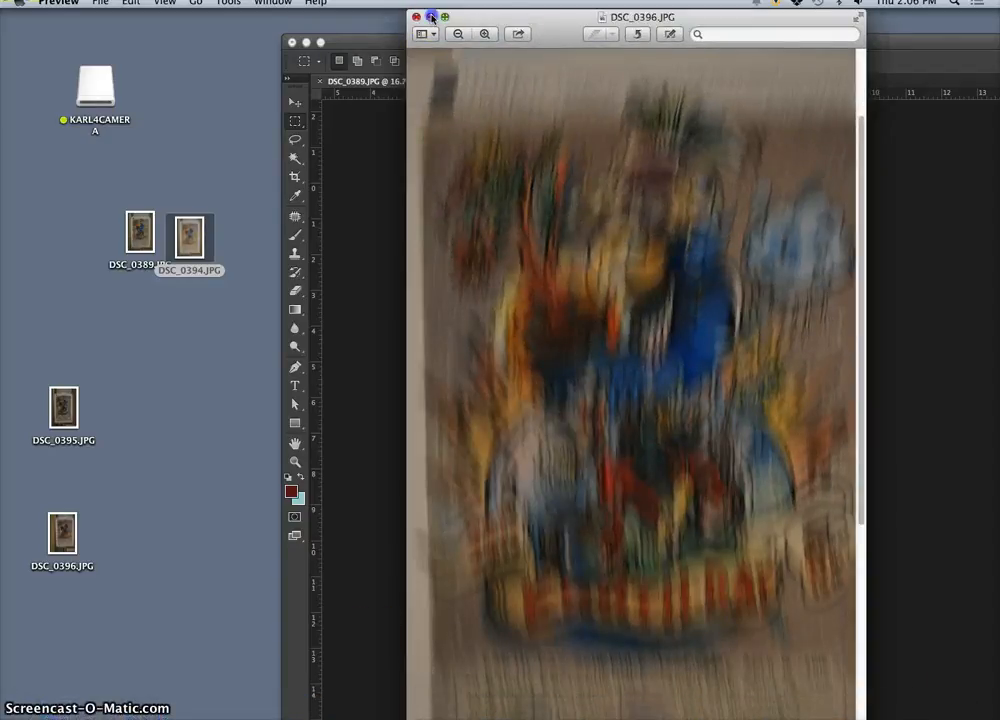
pyautogui.click(431, 17)
pyautogui.click(257, 160)
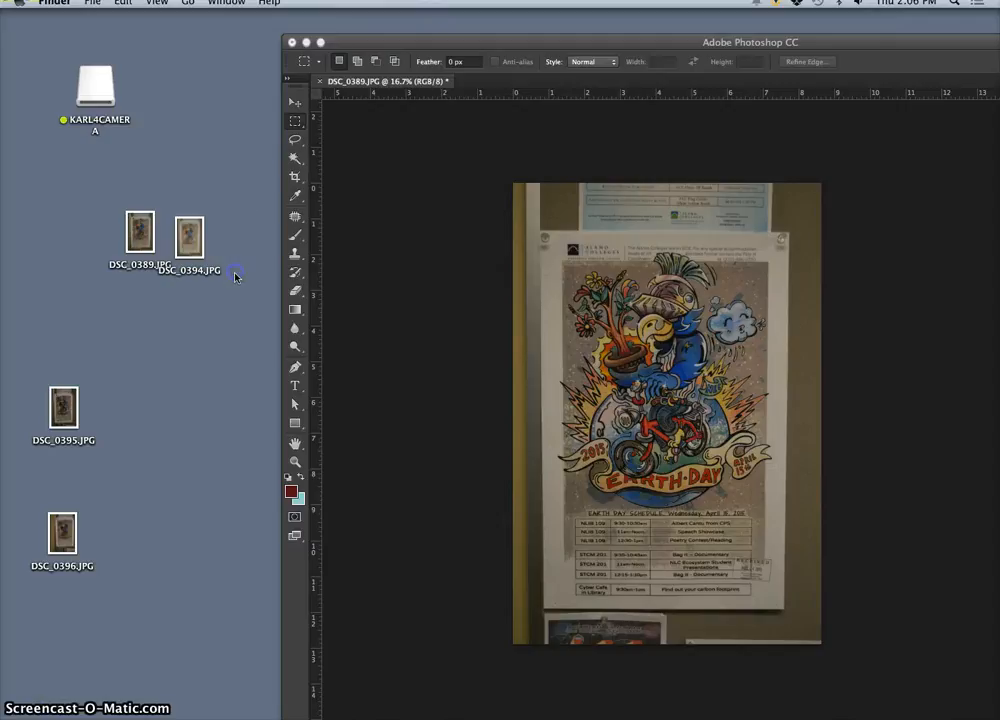
pyautogui.moveTo(510, 713)
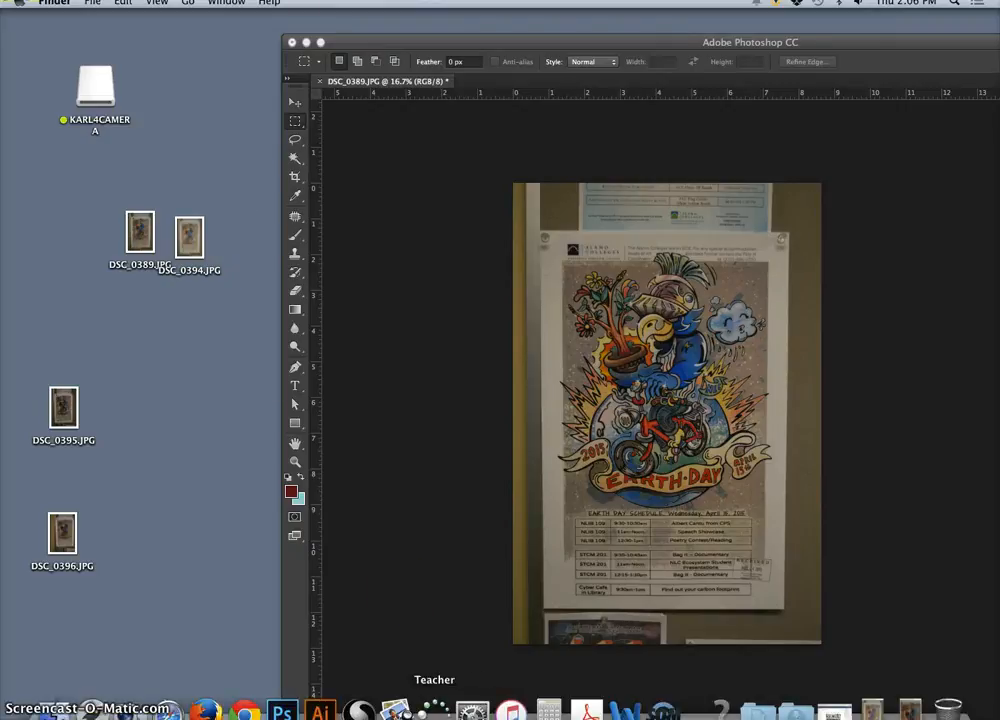
pyautogui.rightClick(398, 711)
pyautogui.click(403, 672)
pyautogui.click(252, 457)
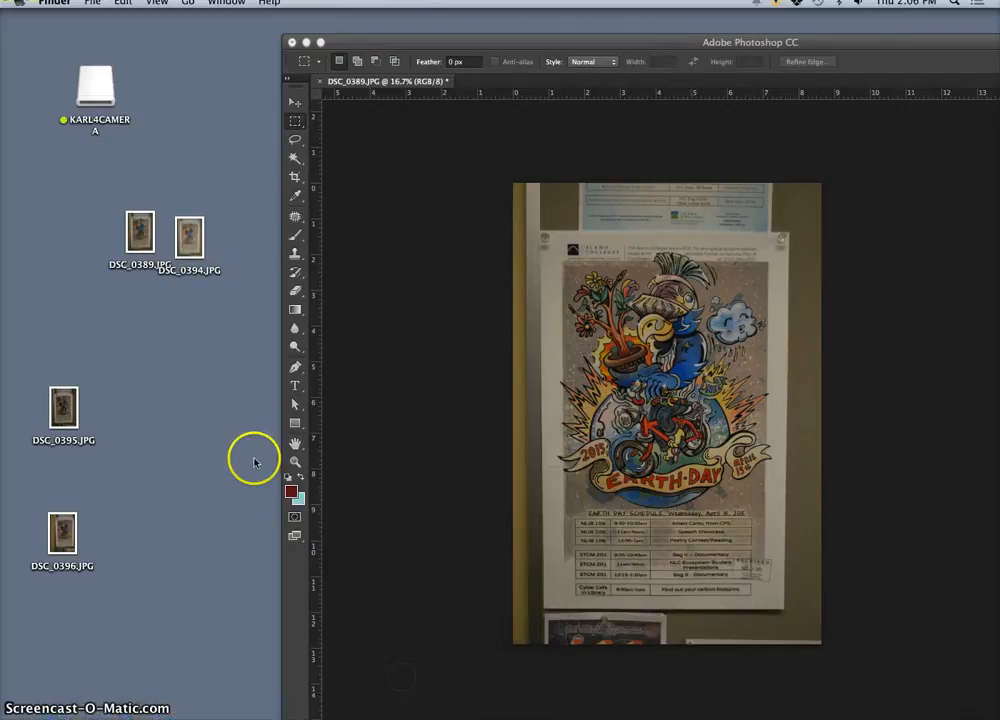
# Step: Open the desktop photo DSC_0394.JPG in Preview and reposition the Photoshop window so both images can be compared
pyautogui.rightClick(191, 234)
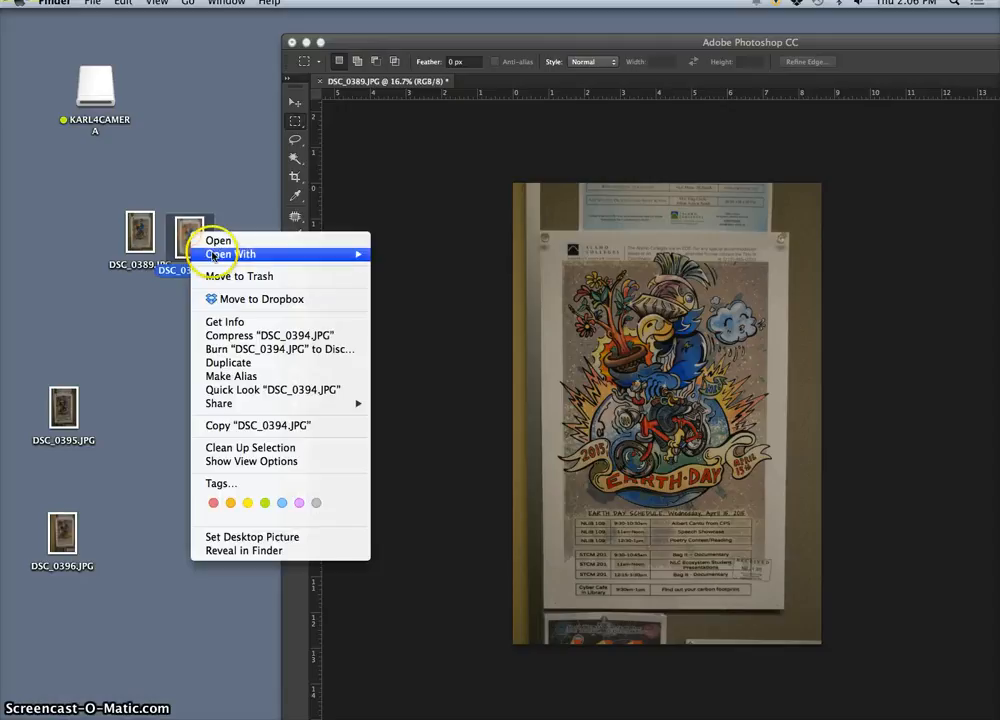
pyautogui.moveTo(357, 255)
pyautogui.click(406, 256)
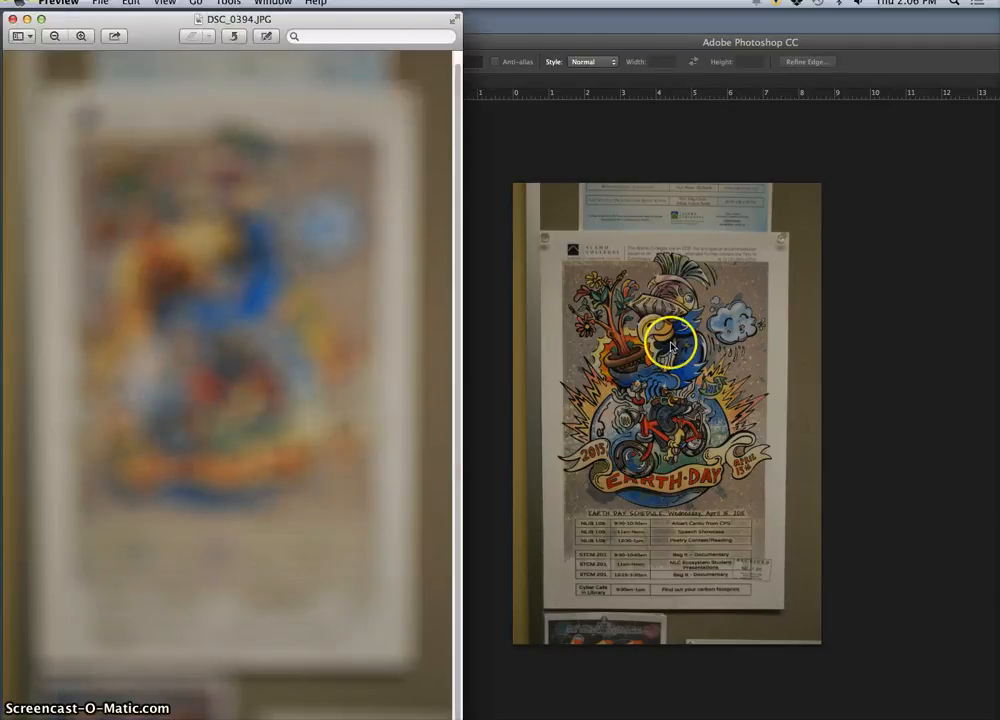
pyautogui.click(646, 43)
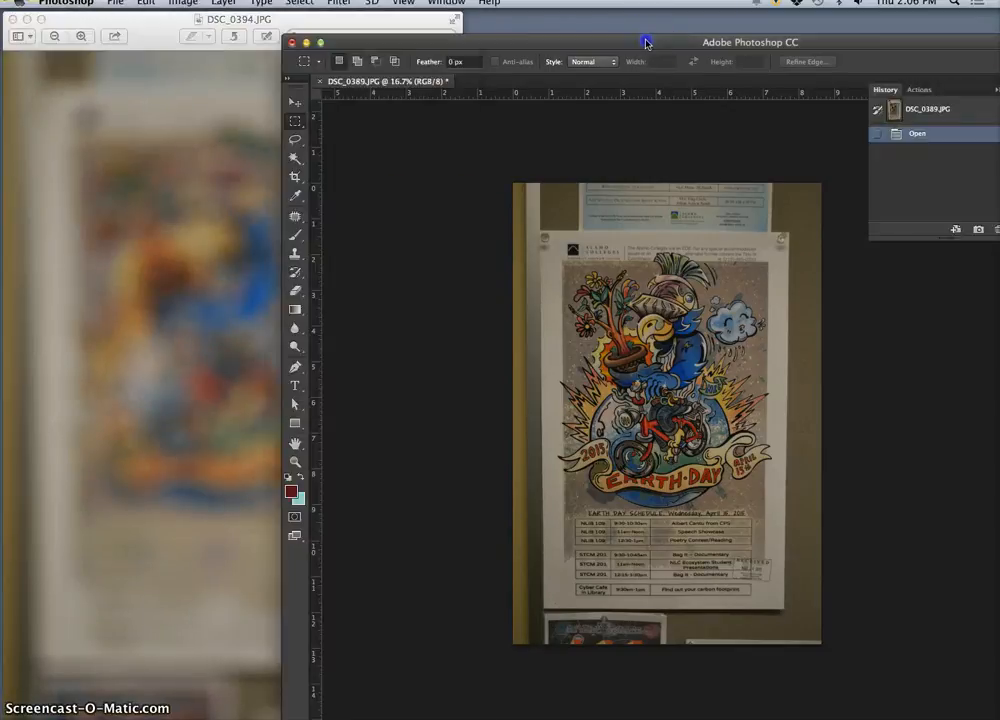
pyautogui.moveTo(583, 43); pyautogui.dragTo(516, 5)
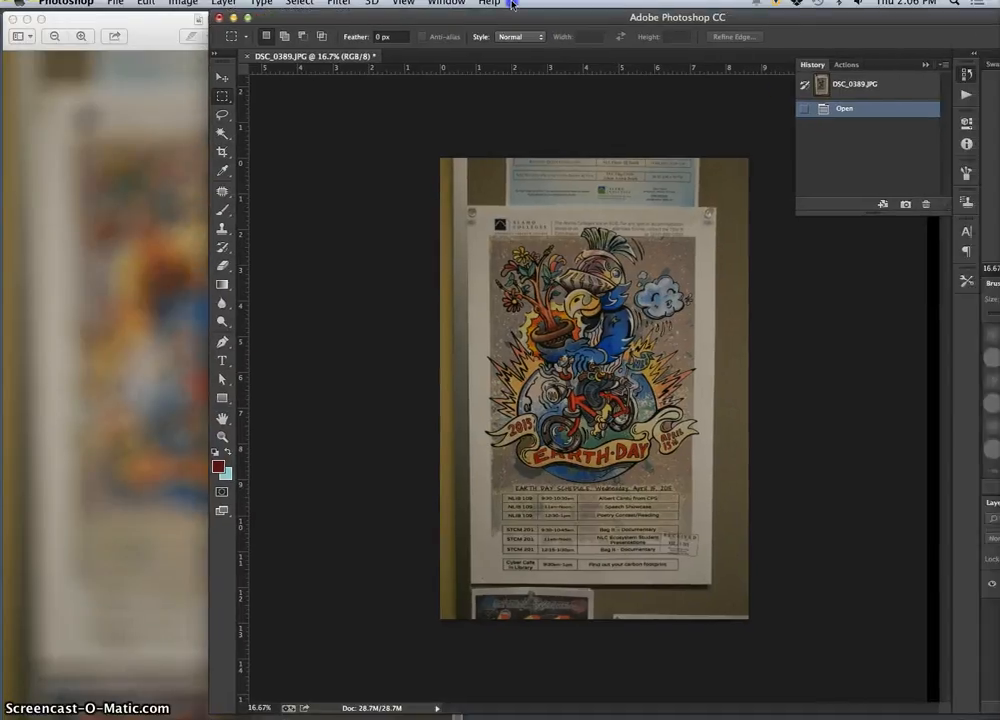
pyautogui.click(190, 328)
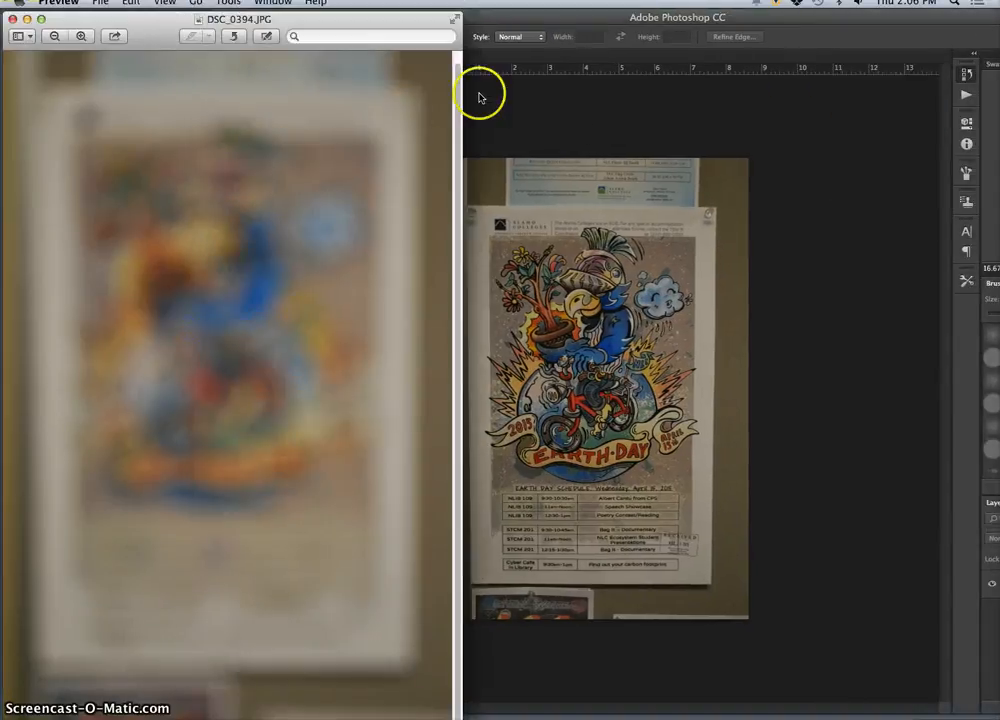
# Step: Enlarge DSC_0389.JPG to 25% in Photoshop and compare it with the blurred DSC_0394.JPG in Preview
pyautogui.click(518, 27)
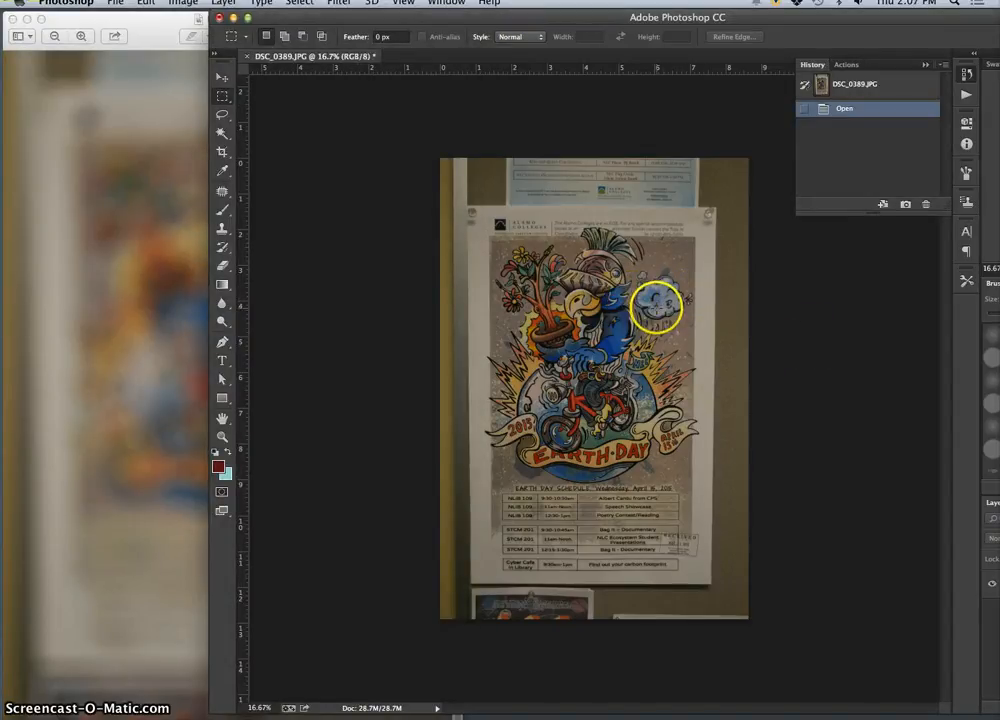
pyautogui.press('super+plus')
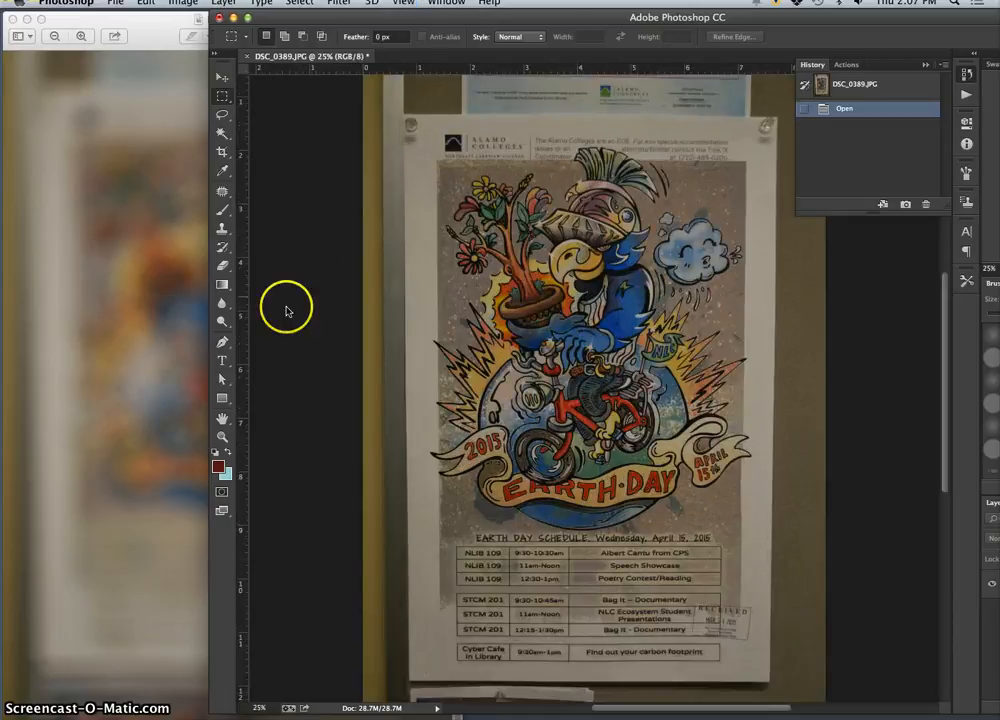
pyautogui.scroll(-3, 455, 325)
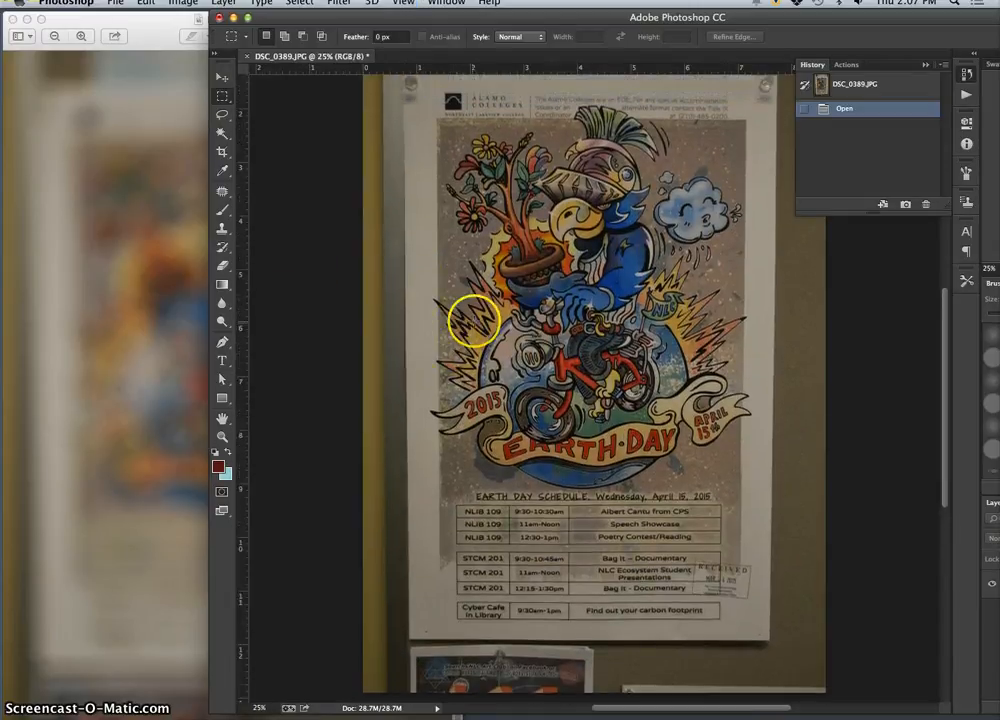
pyautogui.click(170, 326)
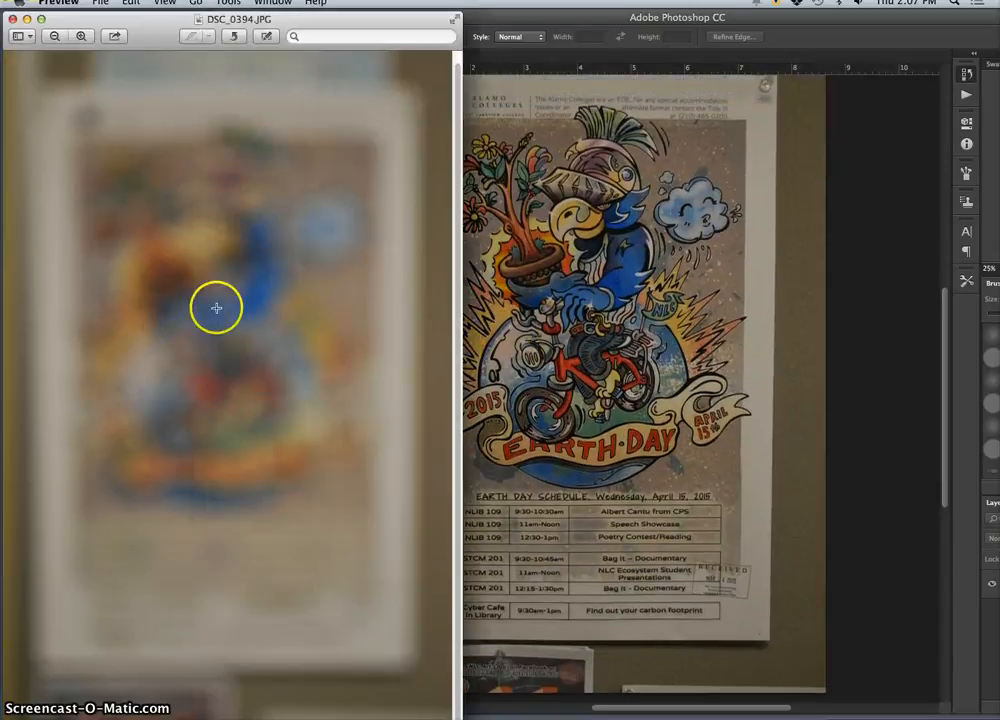
pyautogui.click(541, 318)
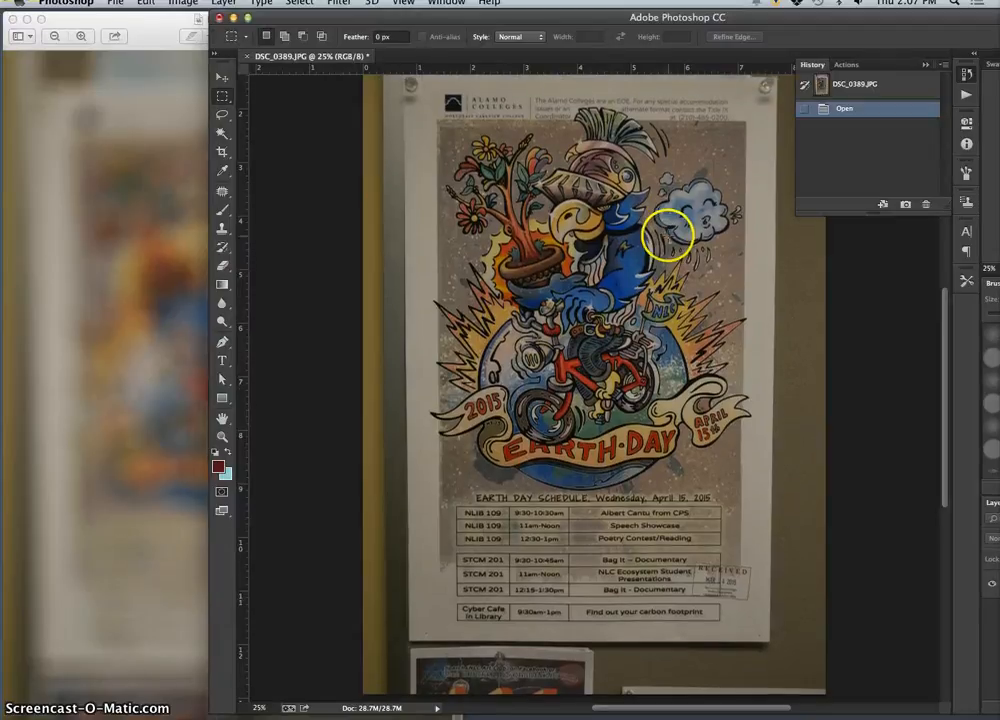
# Step: Move the Photoshop window so its layers are in view and duplicate the Background layer of DSC_0389.JPG
pyautogui.moveTo(877, 22); pyautogui.dragTo(669, 6)
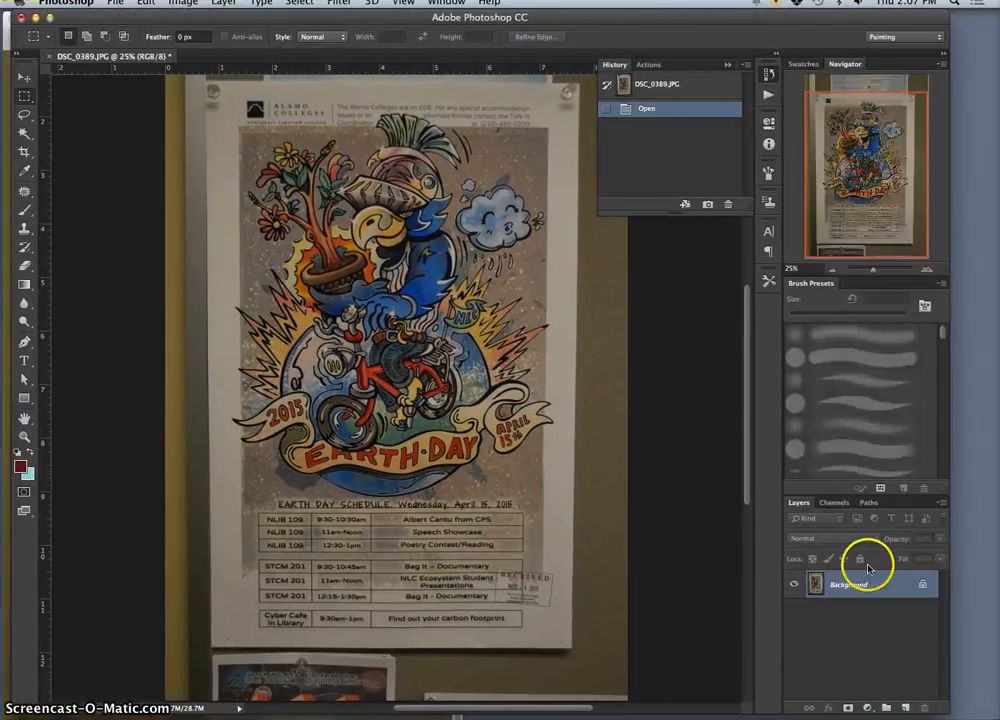
pyautogui.hotkey('ctrl', 'j')
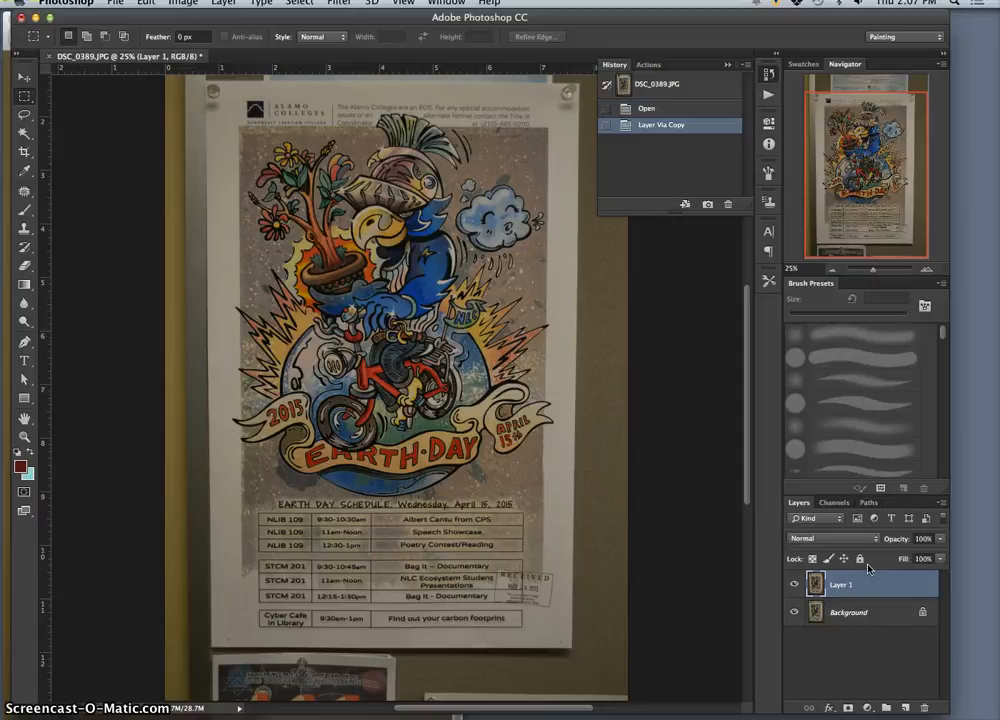
pyautogui.click(922, 572)
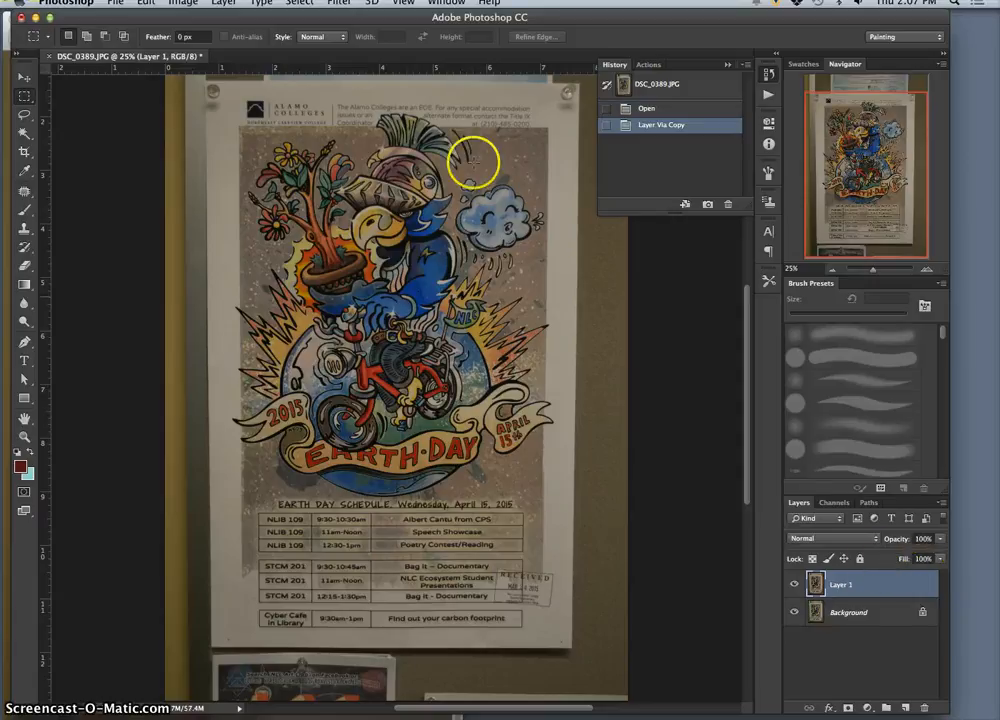
# Step: Start a Gaussian Blur on the duplicated layer and preview radii of 0.1, 1000 and about 62 pixels
pyautogui.scroll(1, 412, 102)
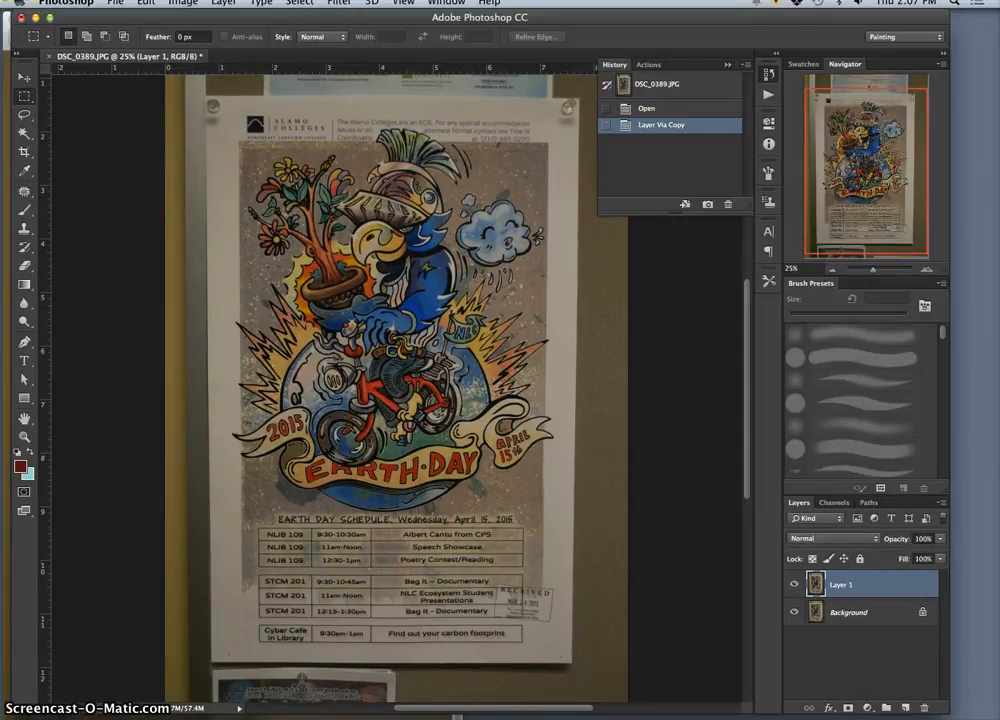
pyautogui.click(338, 7)
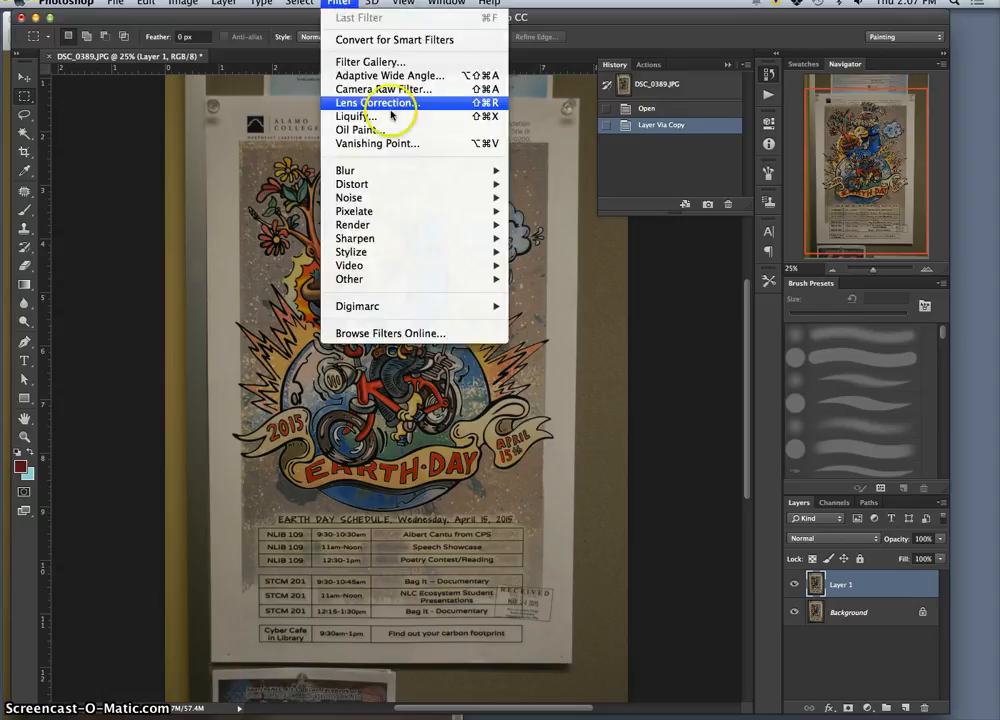
pyautogui.moveTo(382, 173)
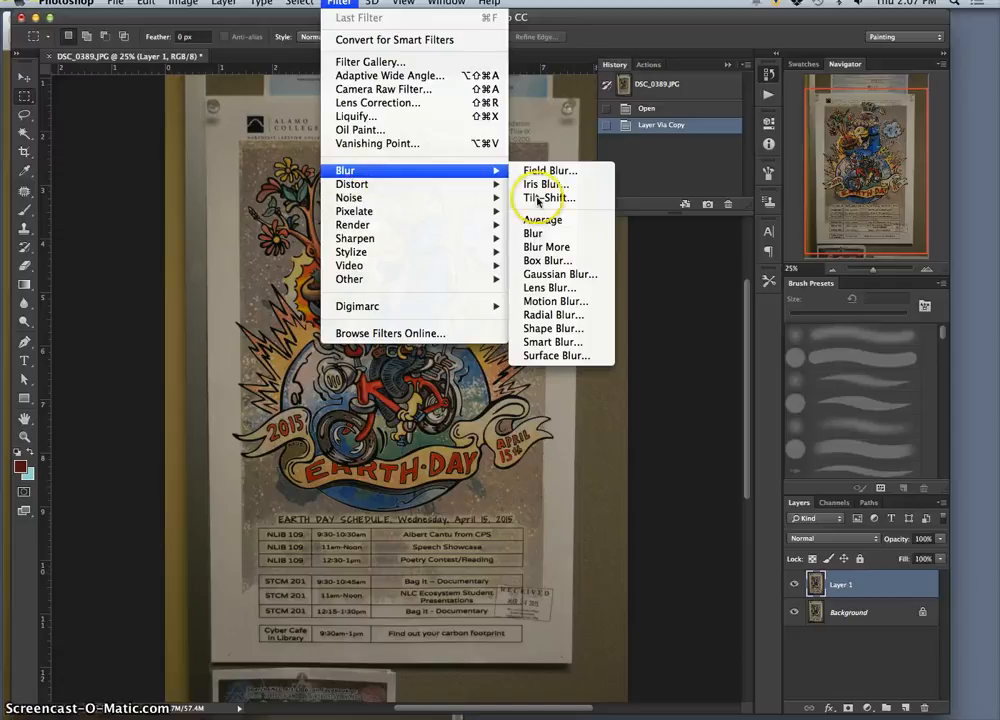
pyautogui.click(557, 275)
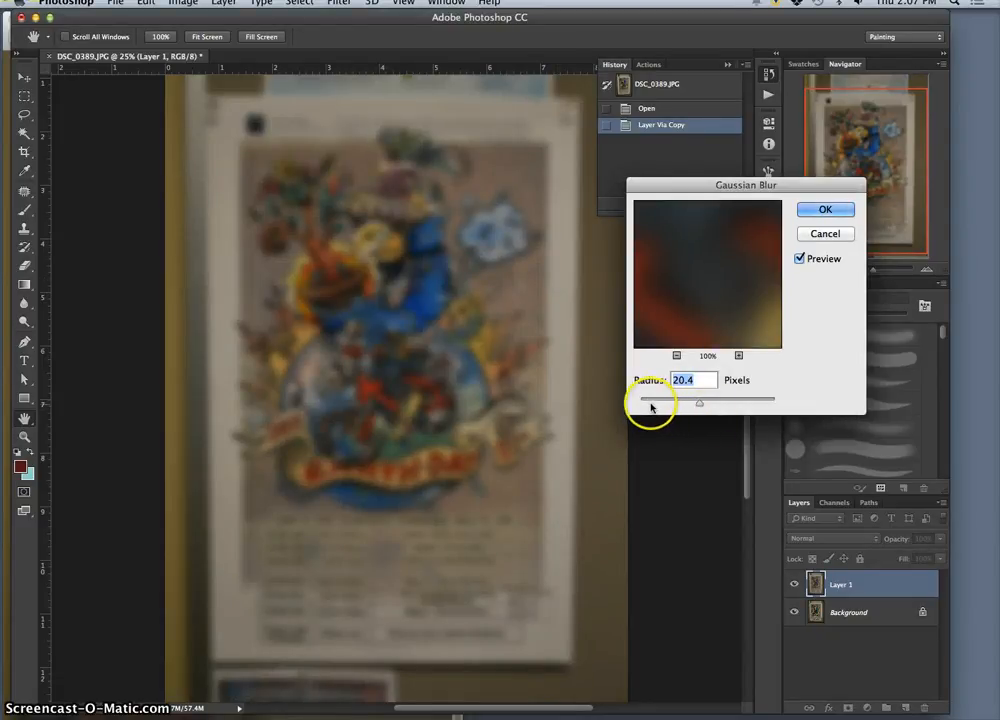
pyautogui.moveTo(719, 402); pyautogui.dragTo(661, 412)
pyautogui.moveTo(700, 320); pyautogui.dragTo(680, 297)
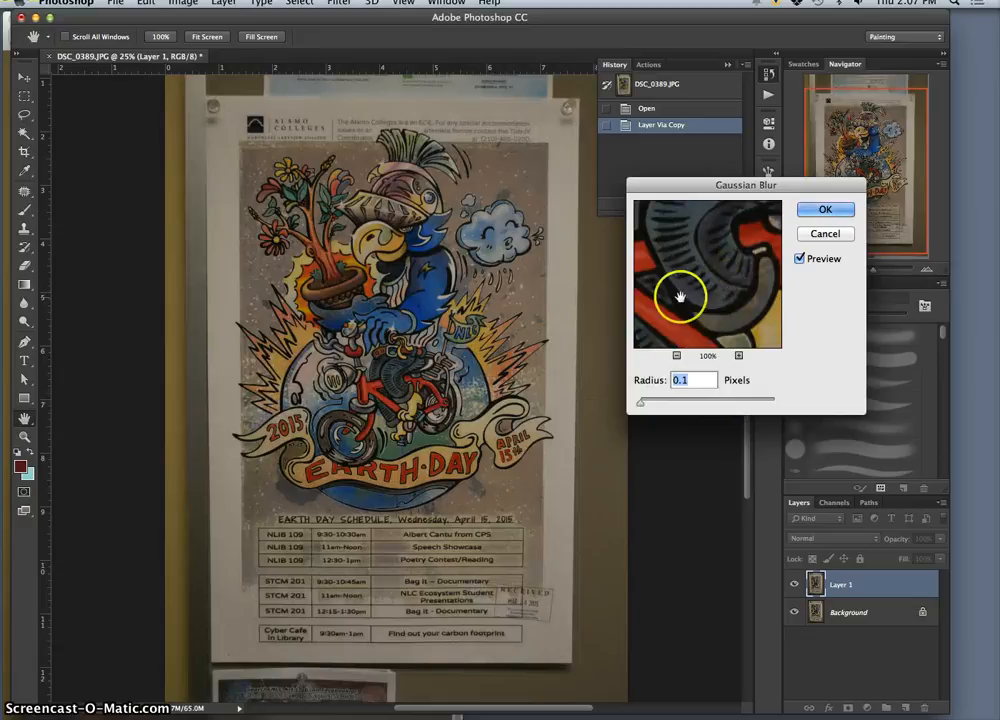
pyautogui.moveTo(641, 403); pyautogui.dragTo(785, 398)
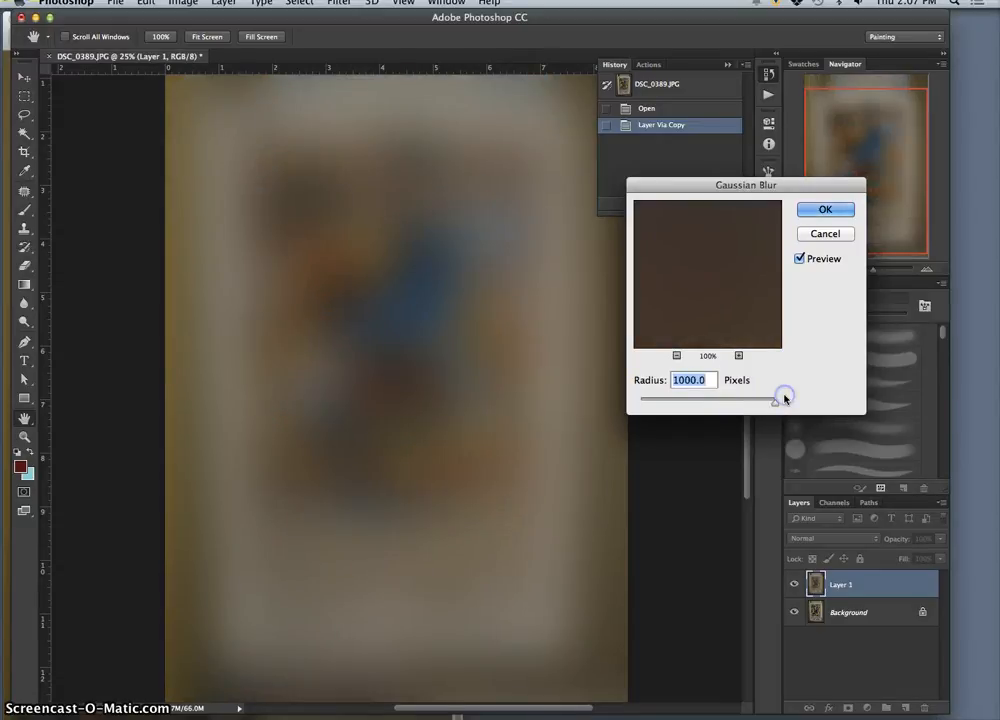
pyautogui.moveTo(783, 403); pyautogui.dragTo(786, 401)
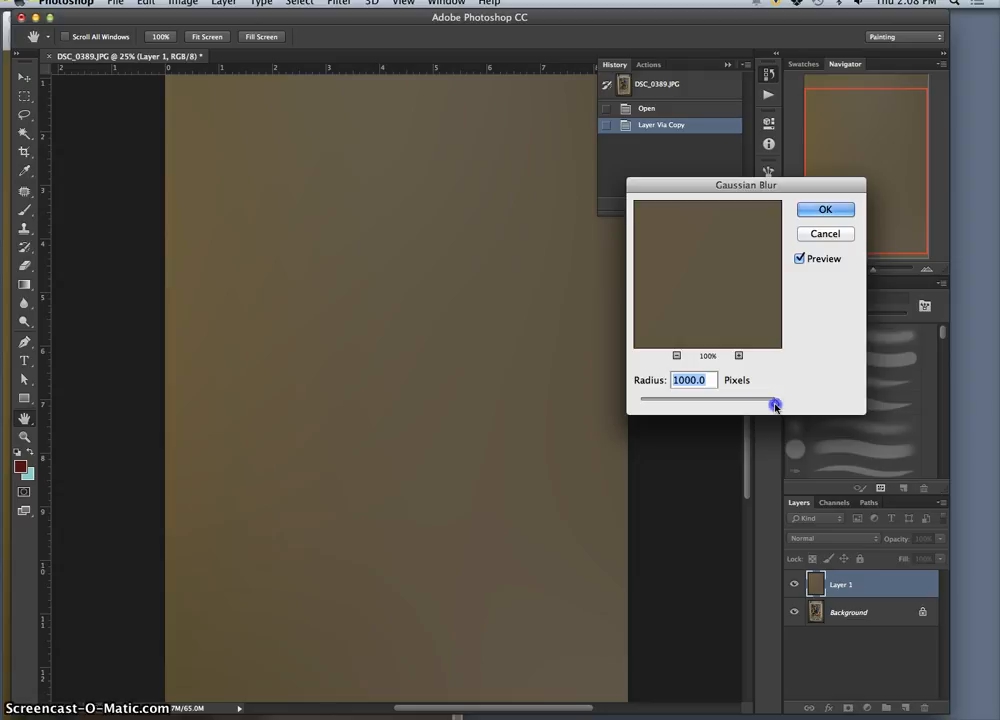
pyautogui.moveTo(718, 406); pyautogui.dragTo(716, 406)
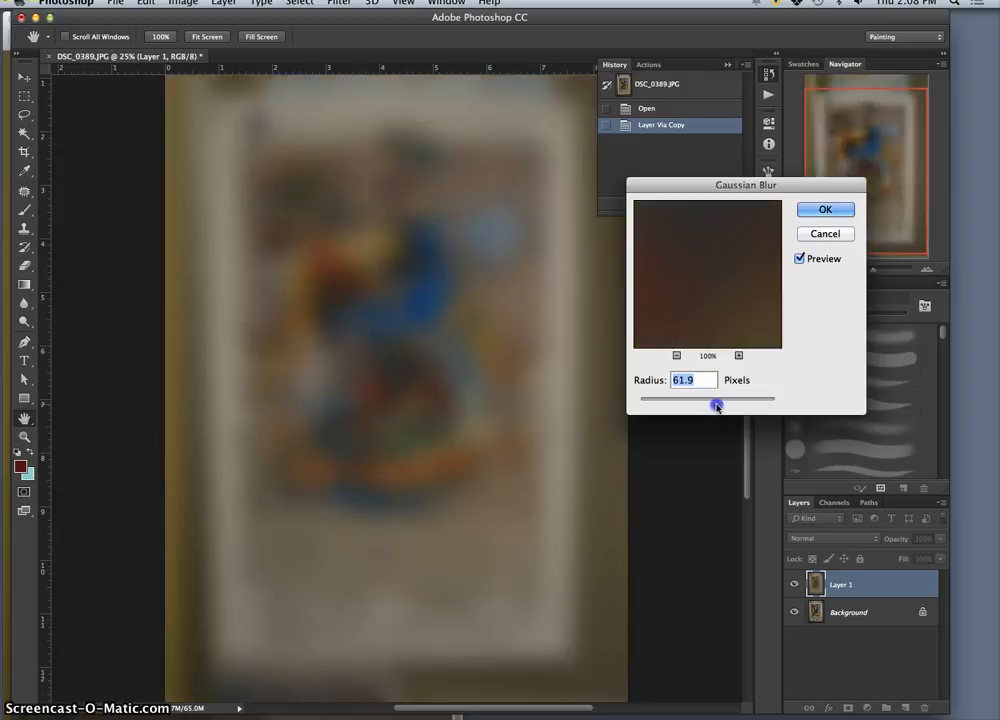
# Step: Arrange the windows to match the blur against DSC_0394.JPG and apply the Gaussian Blur with a radius of 53.1 pixels
pyautogui.moveTo(145, 18); pyautogui.dragTo(398, 14)
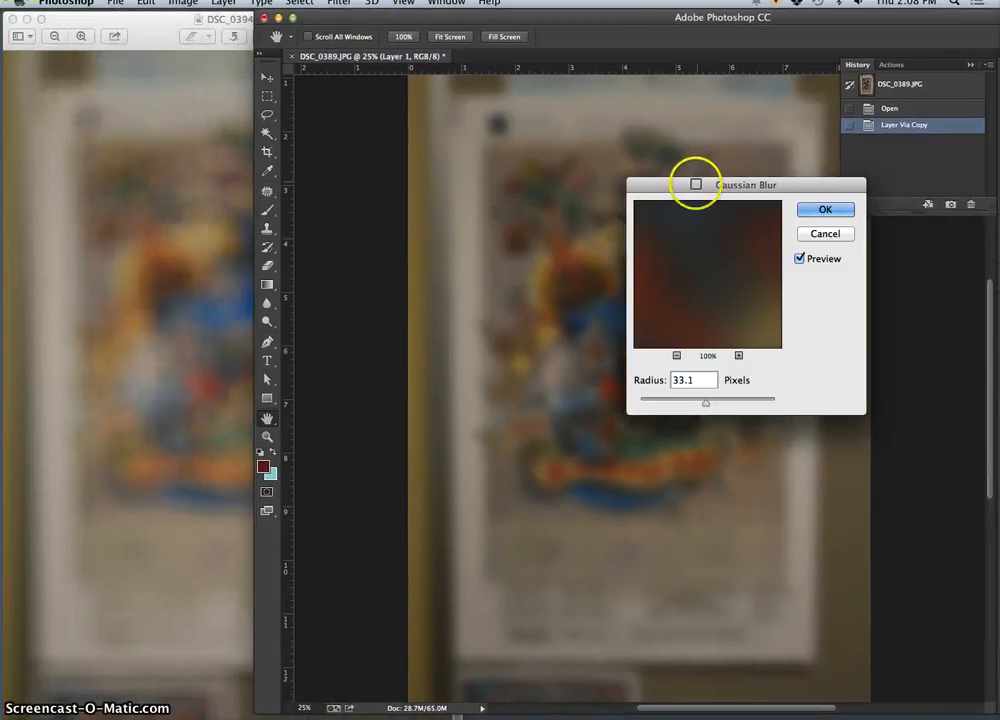
pyautogui.moveTo(696, 187); pyautogui.dragTo(868, 423)
pyautogui.click(878, 632)
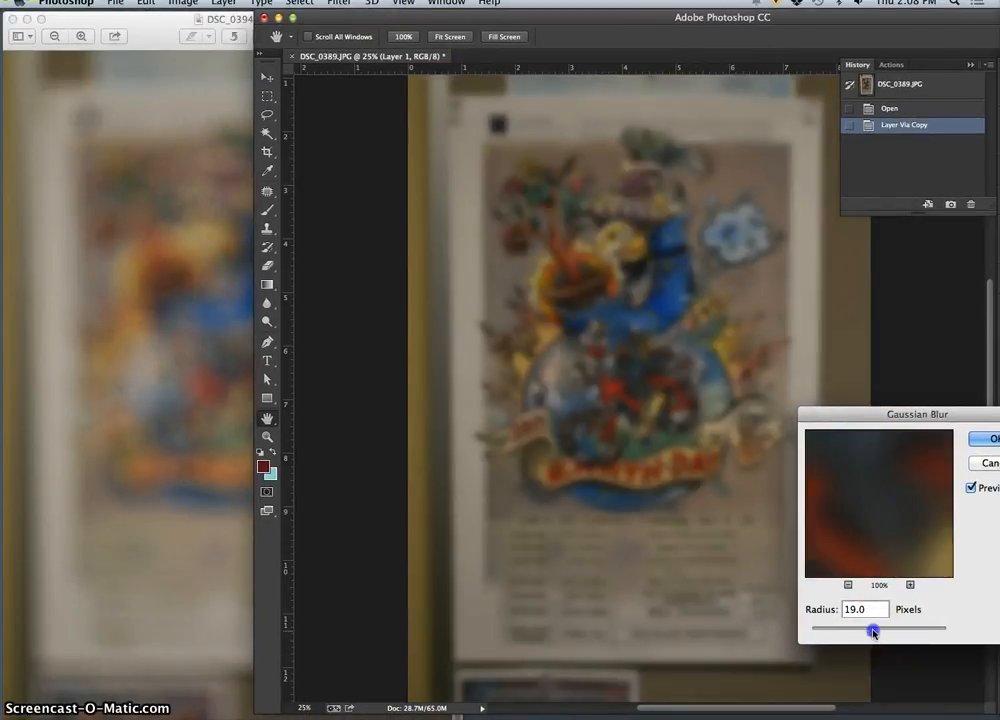
pyautogui.moveTo(877, 631); pyautogui.dragTo(878, 631)
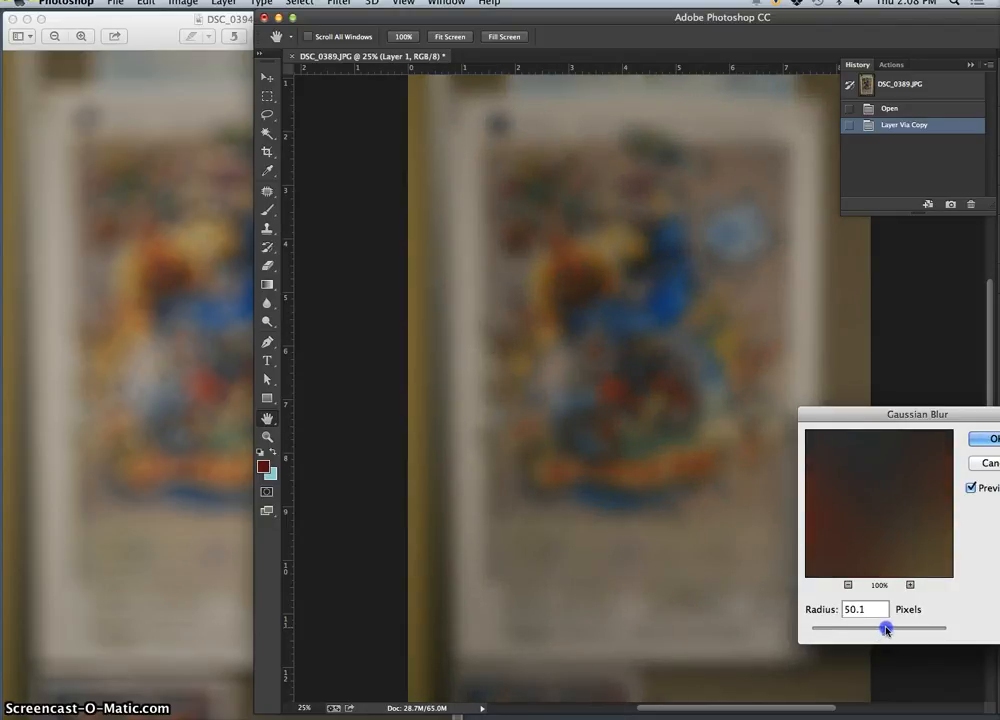
pyautogui.click(900, 429)
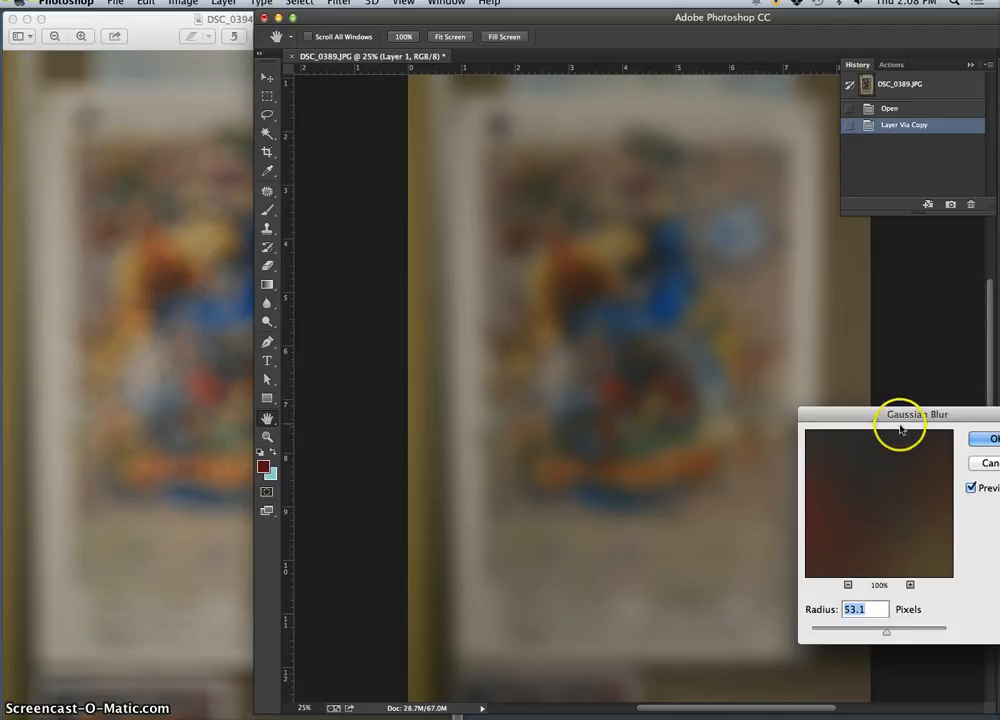
pyautogui.moveTo(879, 17); pyautogui.dragTo(752, 14)
pyautogui.click(985, 440)
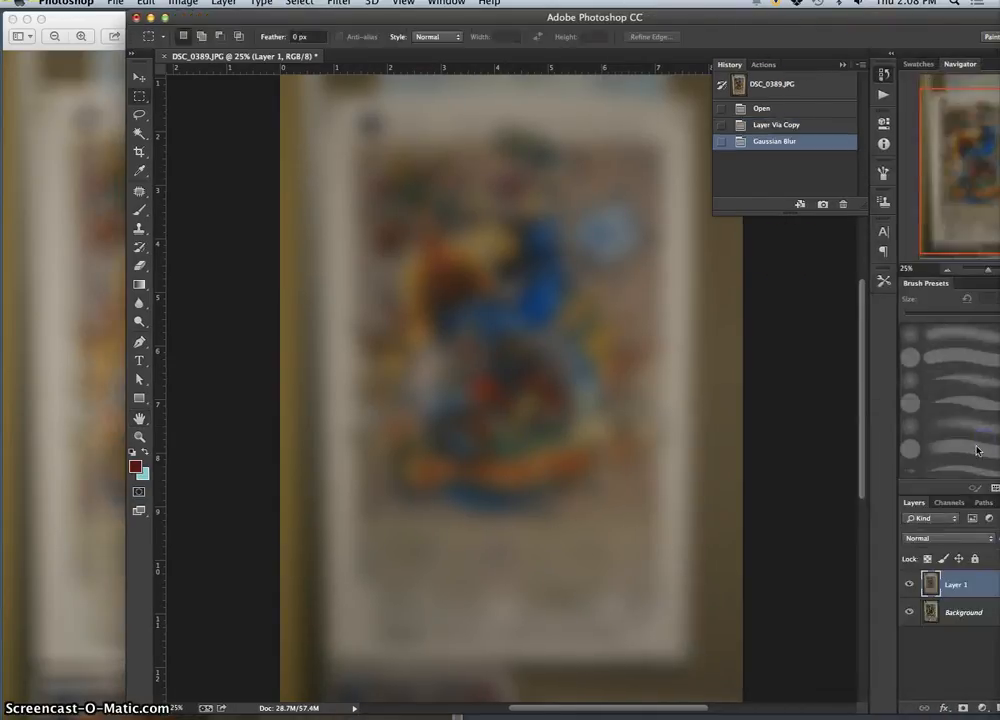
# Step: Toggle the blurred layer's visibility off and on and compare the Photoshop blur with DSC_0394.JPG in Preview
pyautogui.click(910, 588)
pyautogui.click(910, 588)
pyautogui.click(93, 258)
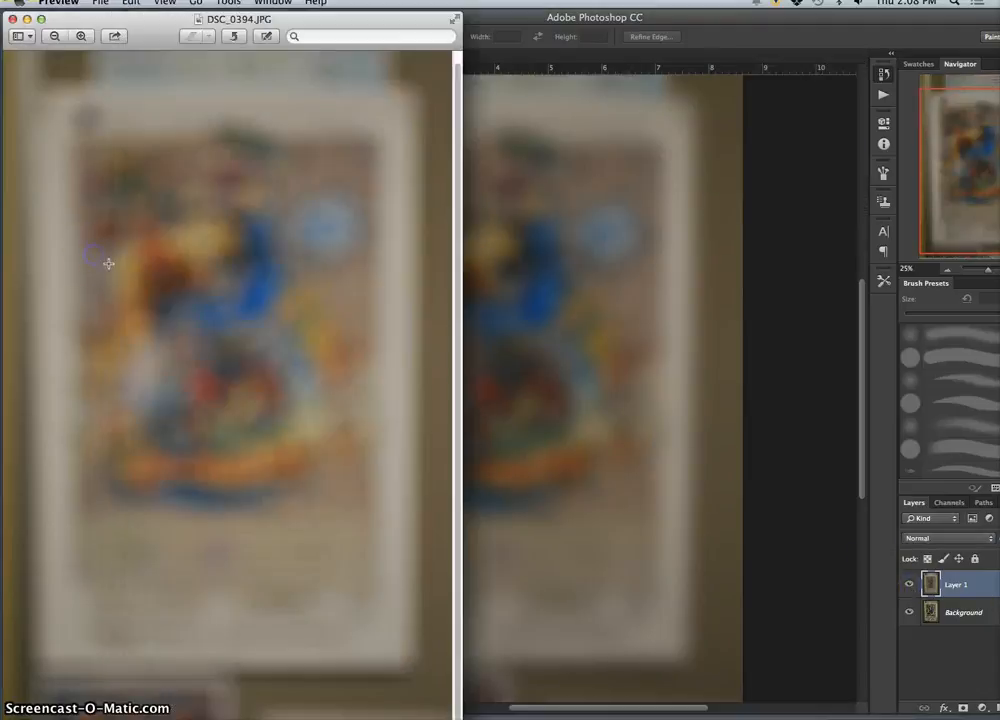
pyautogui.click(564, 216)
pyautogui.click(98, 270)
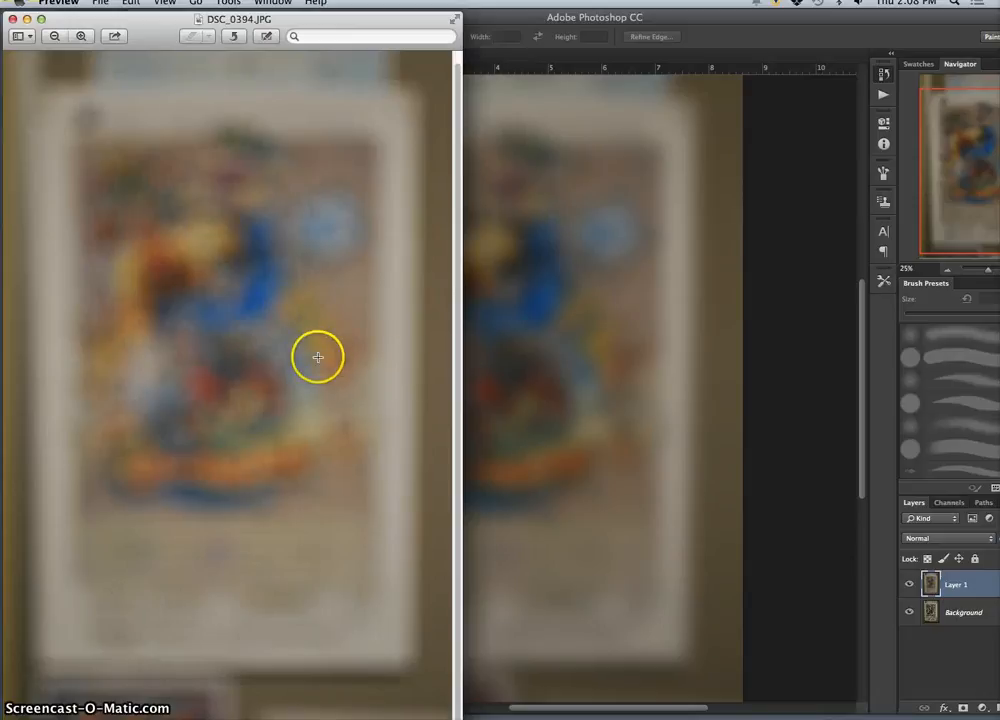
pyautogui.click(508, 356)
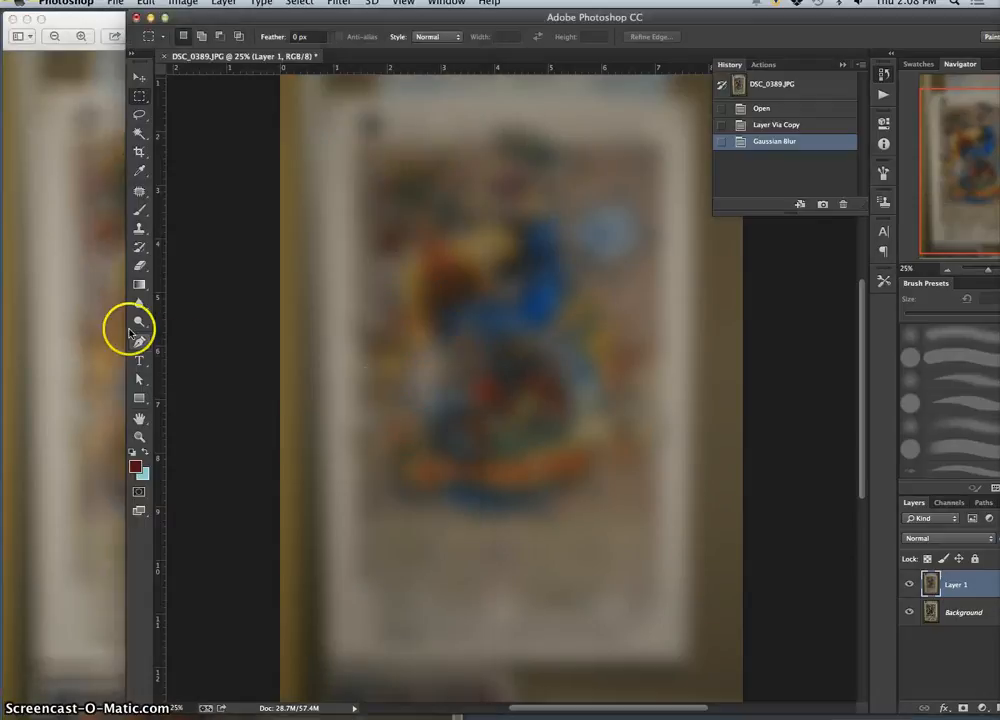
pyautogui.click(95, 246)
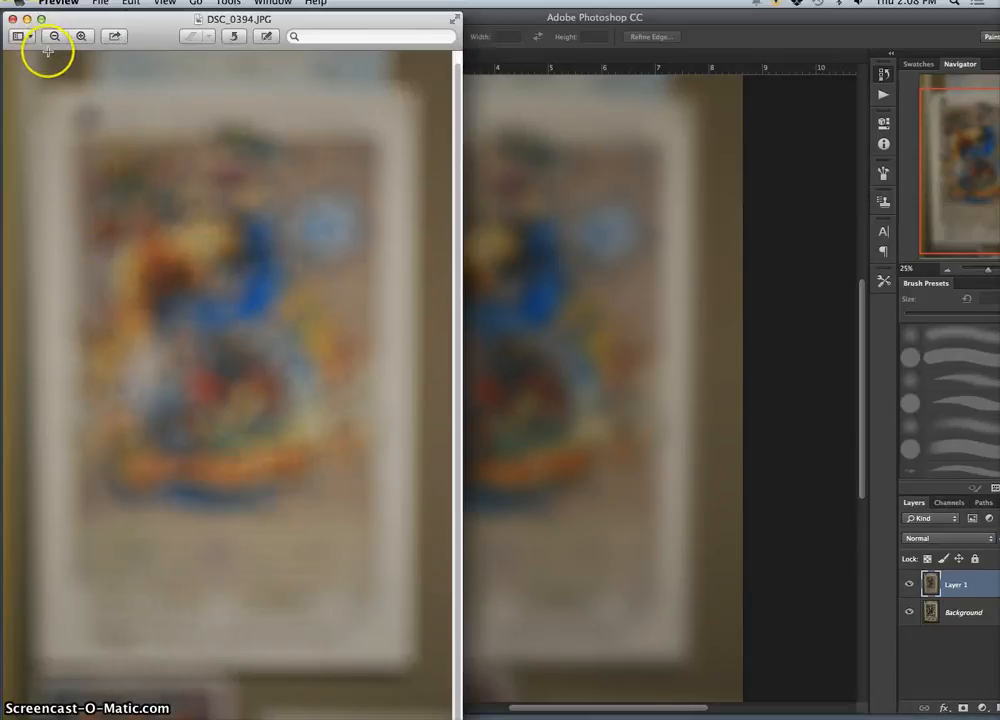
# Step: Reveal the desktop, browse the camera card's DCIM folder to 100NCD60 and open DSC_0391.JPG in Preview
pyautogui.press('F11')
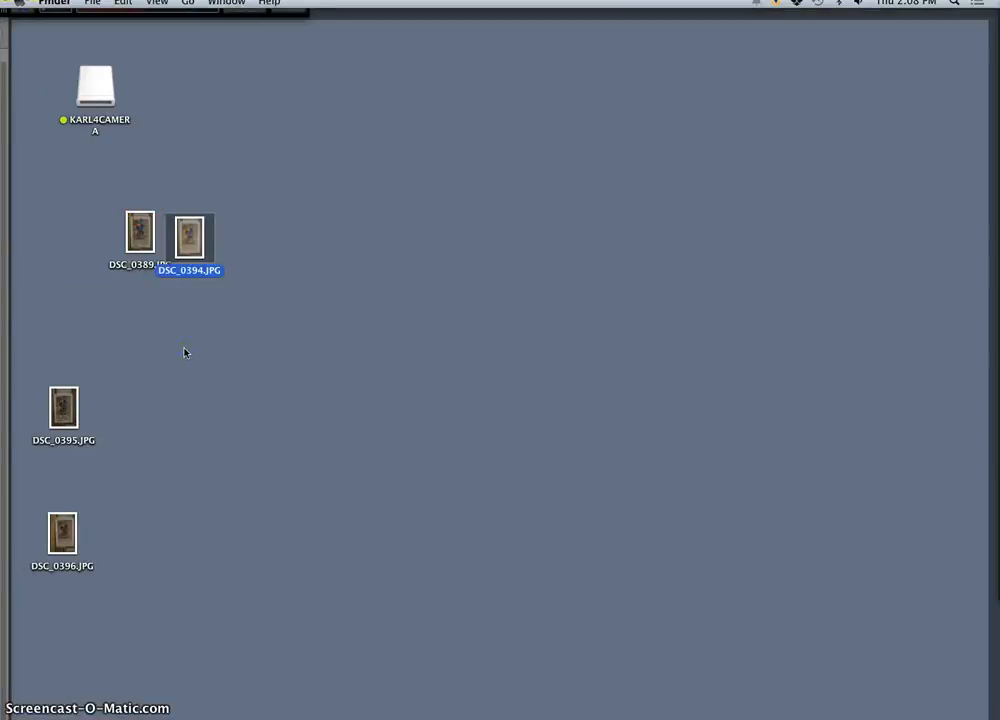
pyautogui.doubleClick(100, 85)
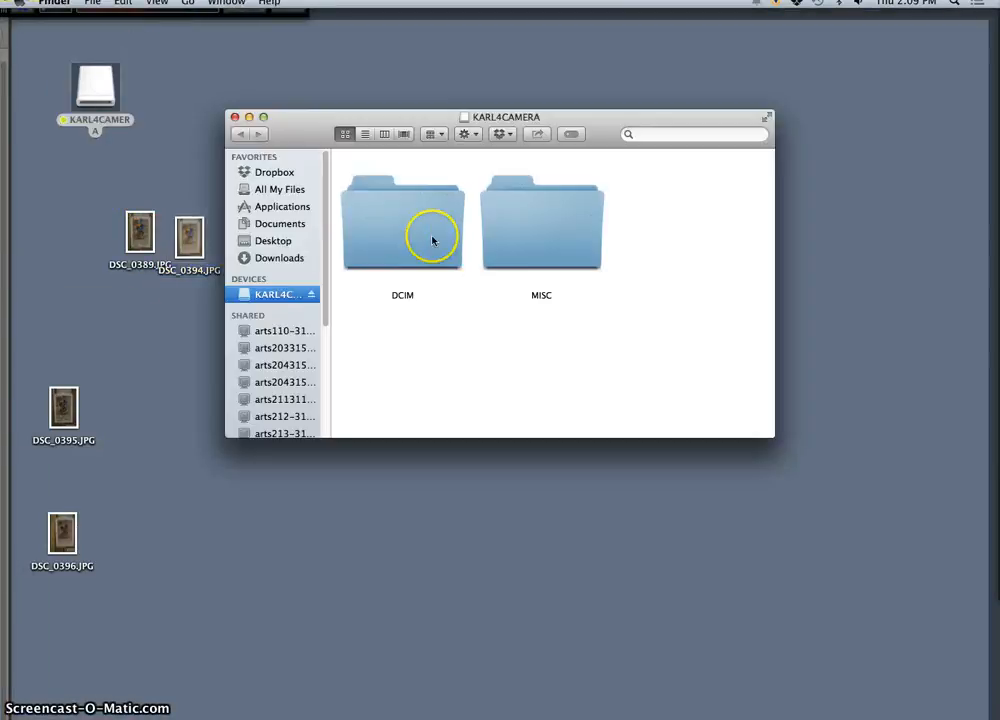
pyautogui.doubleClick(395, 232)
pyautogui.doubleClick(406, 232)
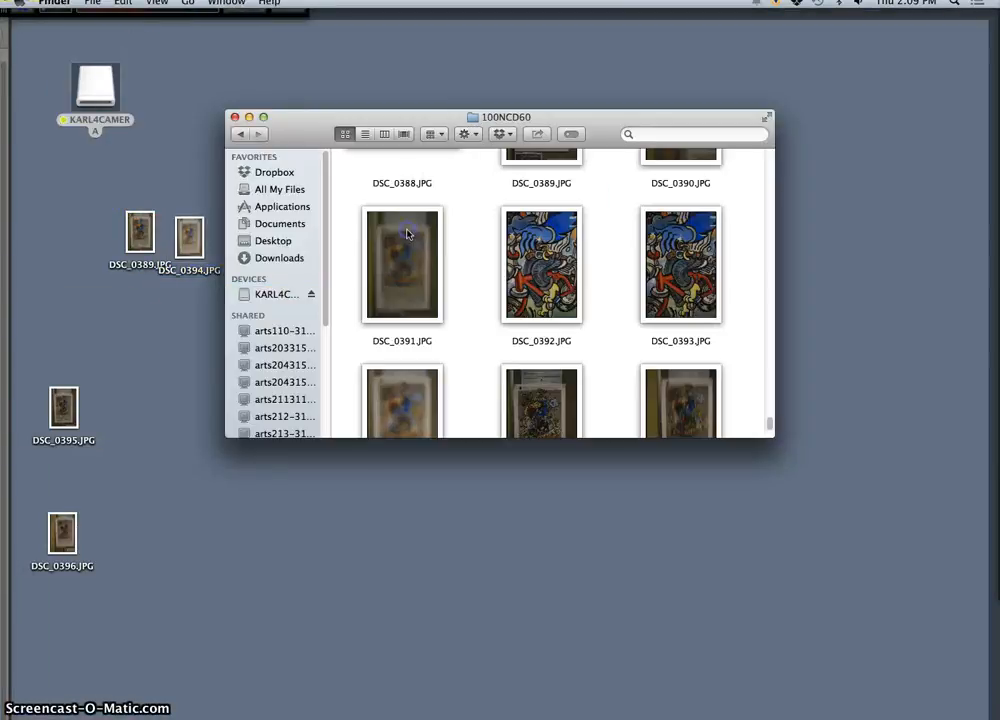
pyautogui.scroll(-2, 529, 332)
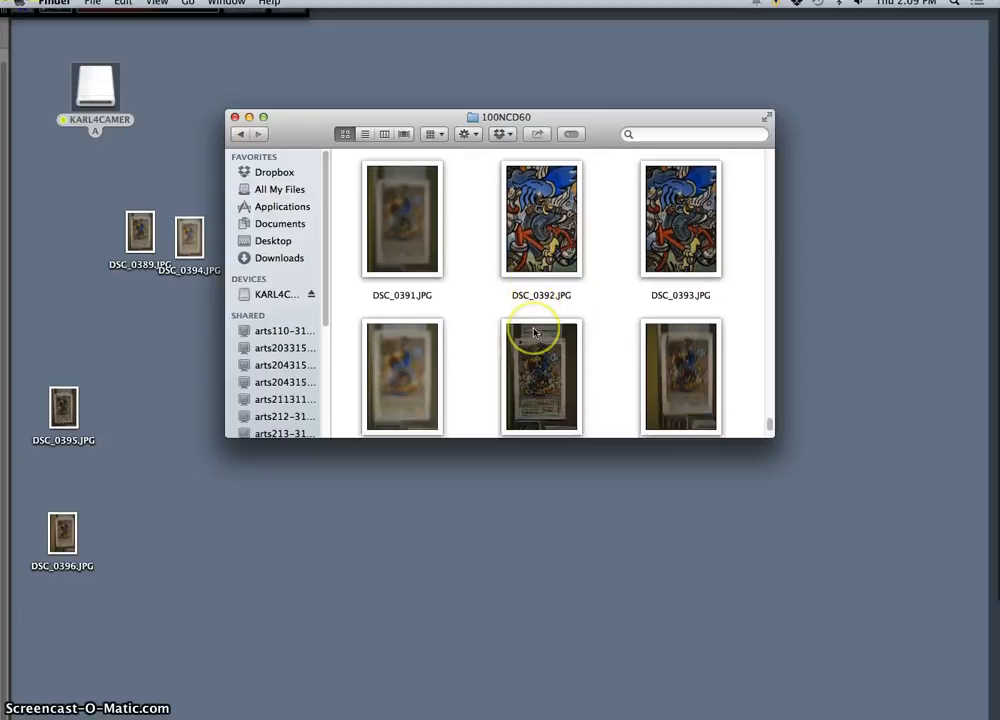
pyautogui.doubleClick(407, 232)
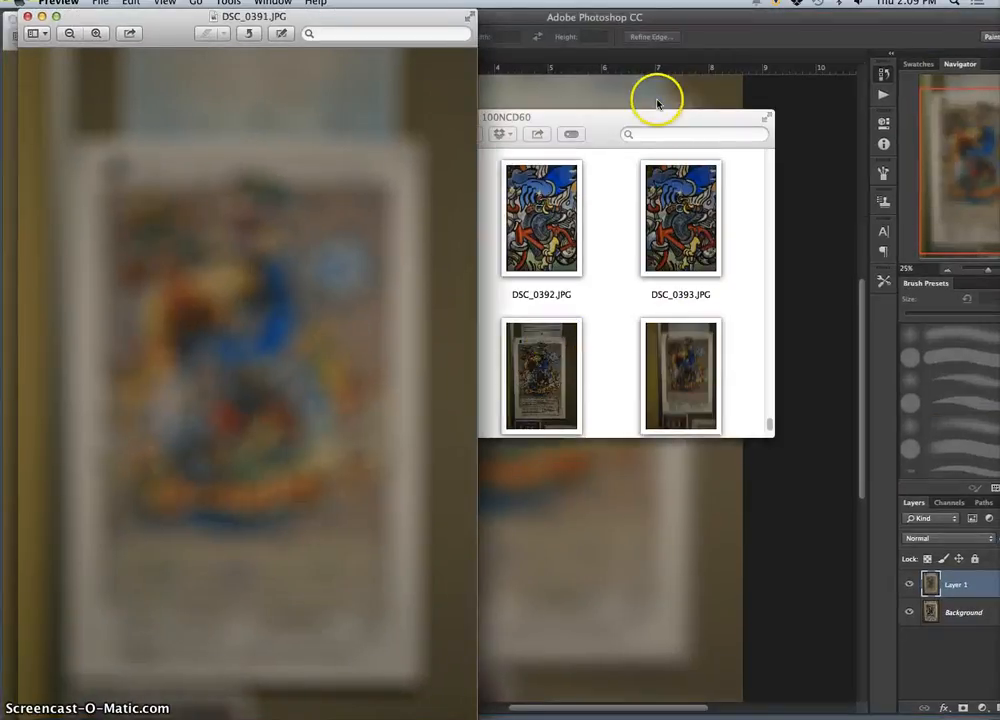
# Step: Place the windows side by side and examine the camera blur in DSC_0391.JPG at several magnifications in Preview
pyautogui.click(658, 100)
pyautogui.moveTo(446, 22); pyautogui.dragTo(540, 29)
pyautogui.click(153, 153)
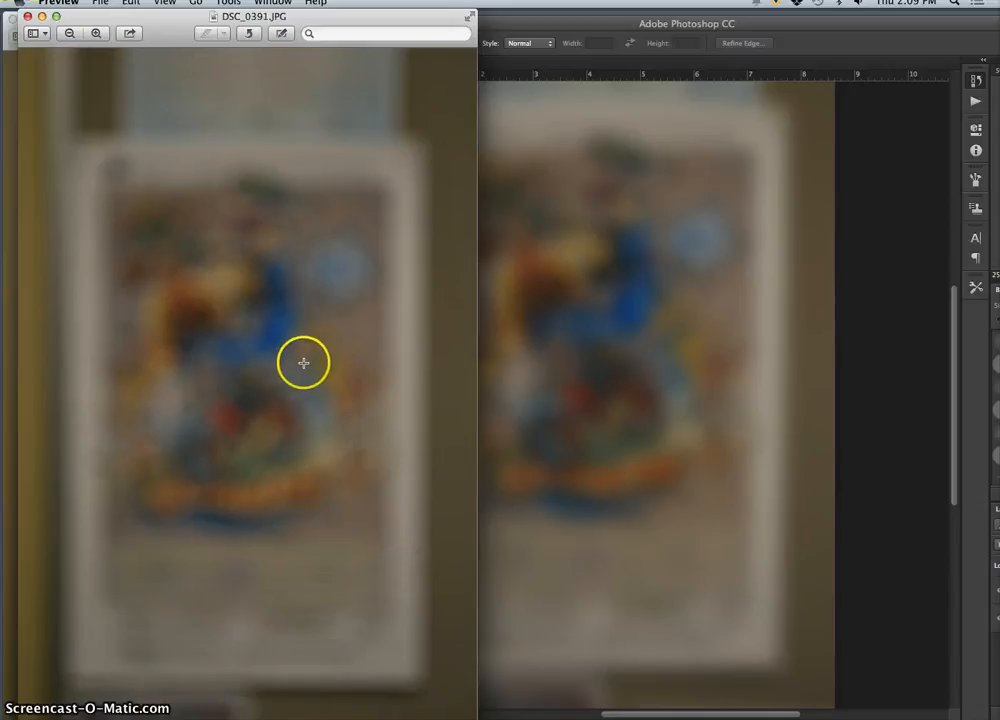
pyautogui.scroll(3, 268, 352)
pyautogui.scroll(3, 268, 352)
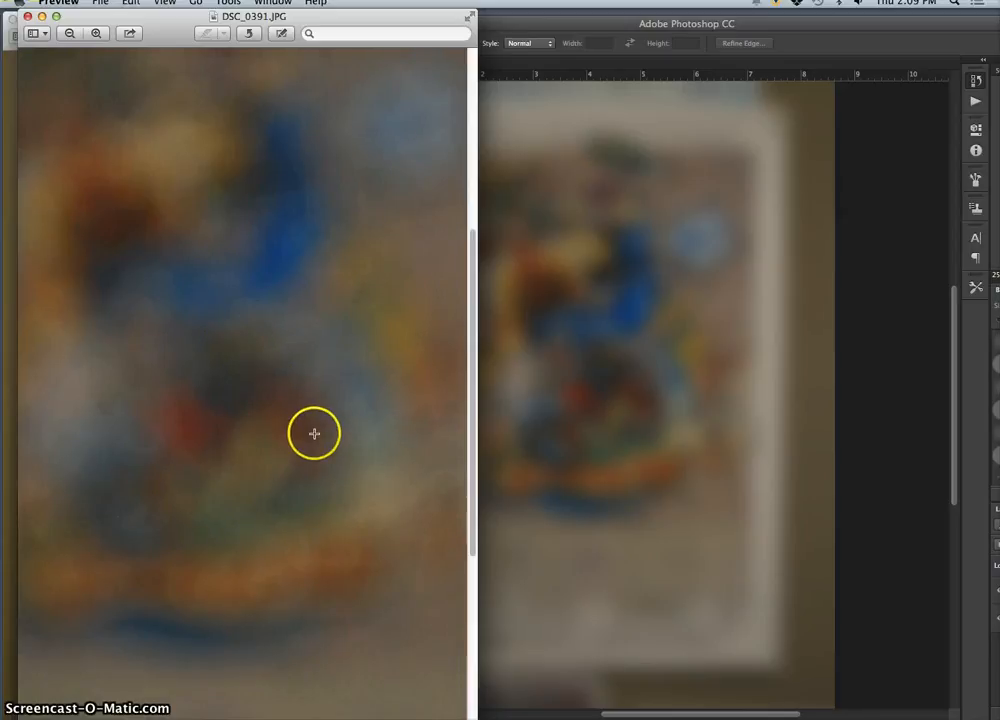
pyautogui.scroll(-3, 315, 433)
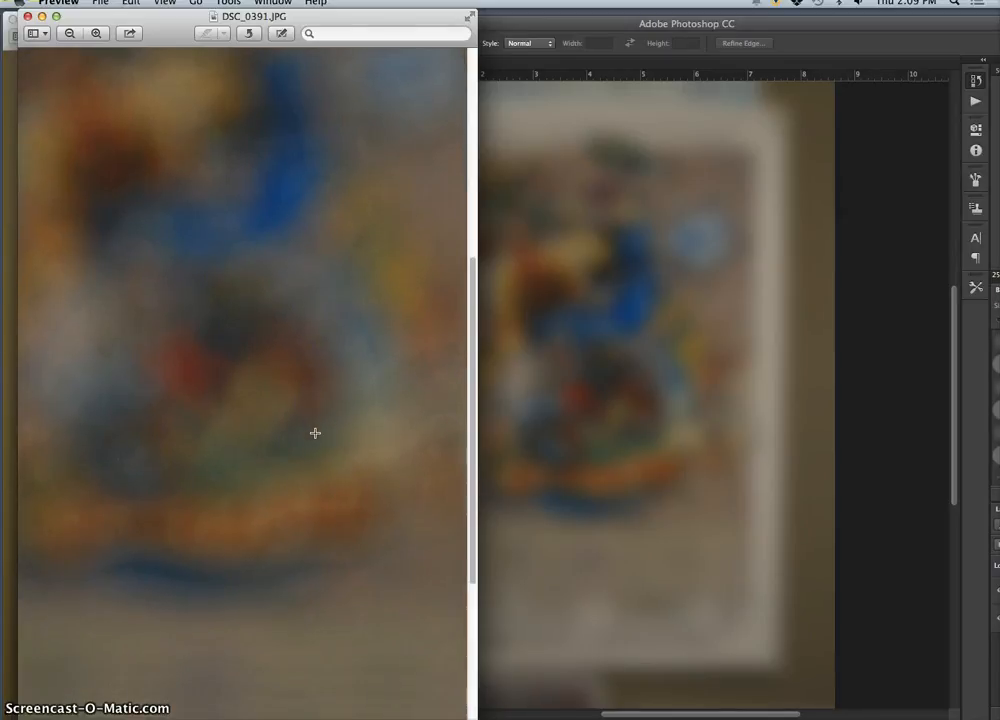
pyautogui.press('super+minus')
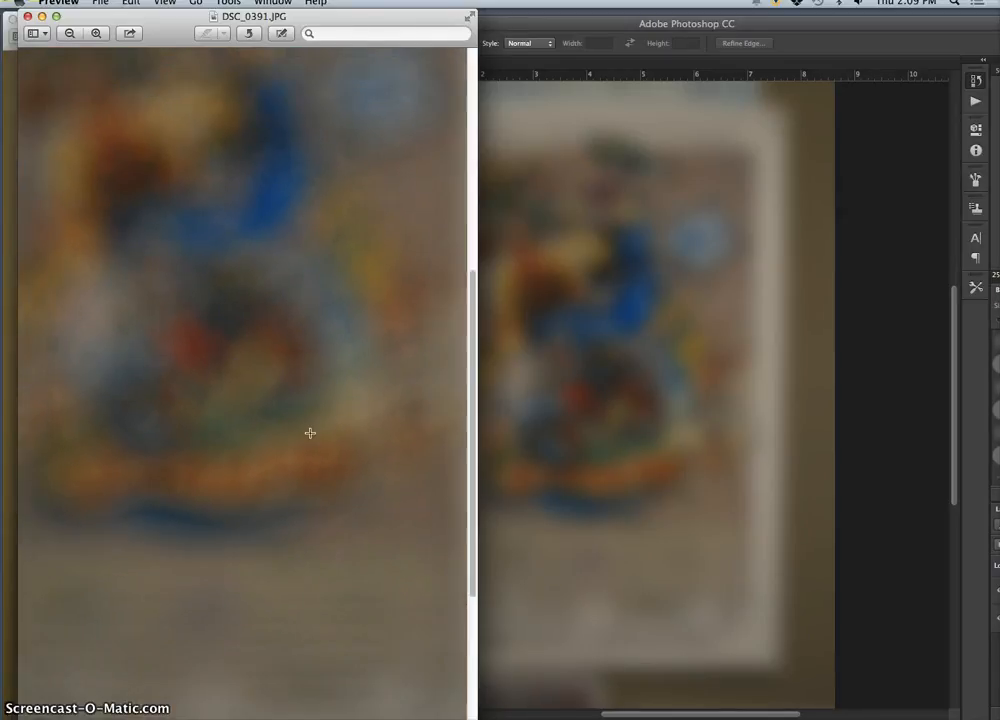
pyautogui.scroll(3, 140, 262)
pyautogui.scroll(5, 154, 267)
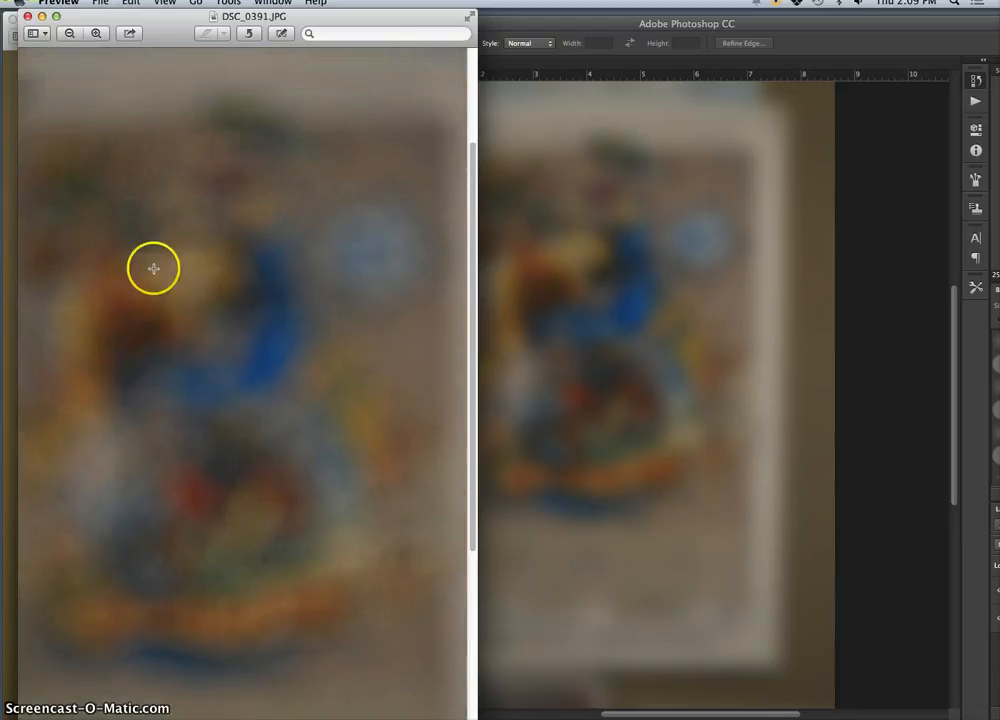
pyautogui.press('super+minus')
pyautogui.scroll(-1, 246, 371)
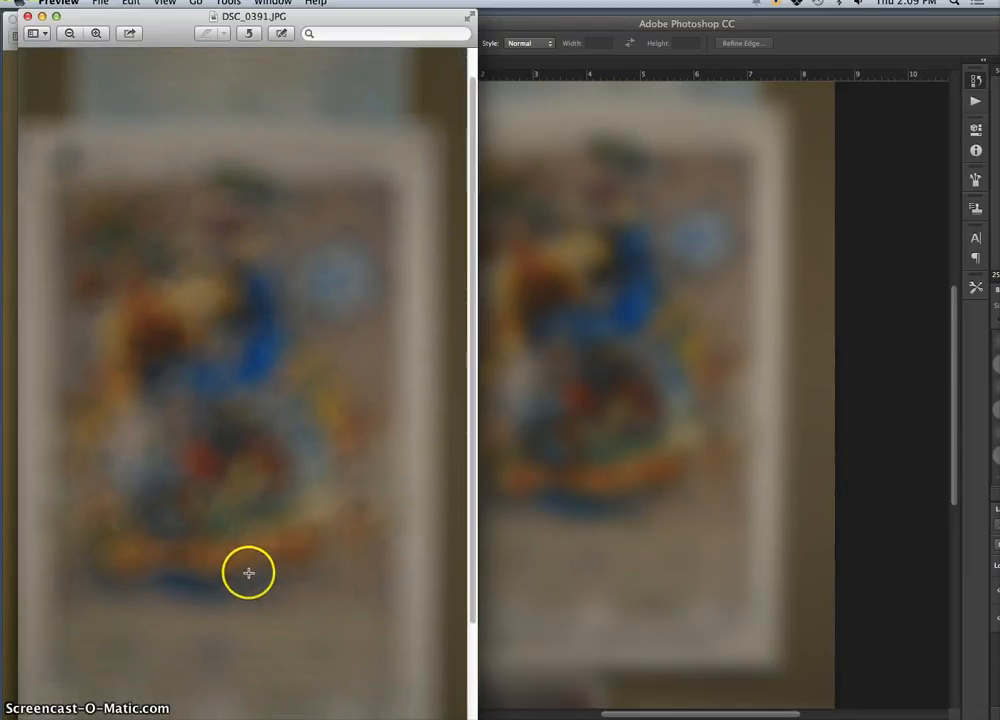
# Step: Switch to Photoshop and inspect the Gaussian-blurred poster at up to 200%, comparing it with DSC_0391.JPG at 25%
pyautogui.click(562, 272)
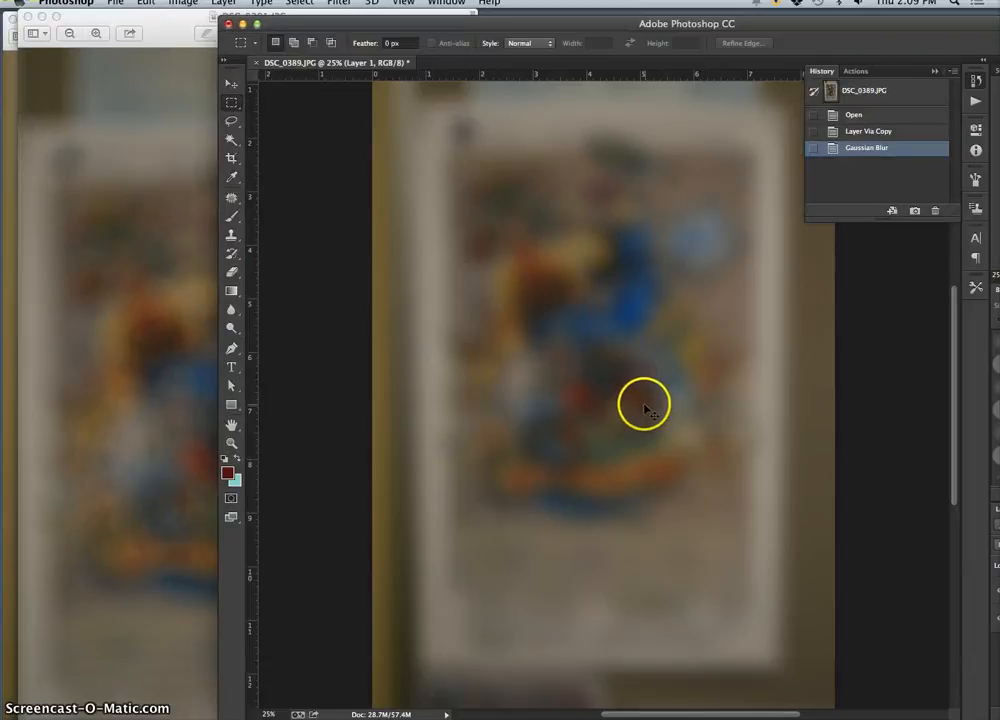
pyautogui.press('super+plus')
pyautogui.press('super+plus')
pyautogui.press('super+plus')
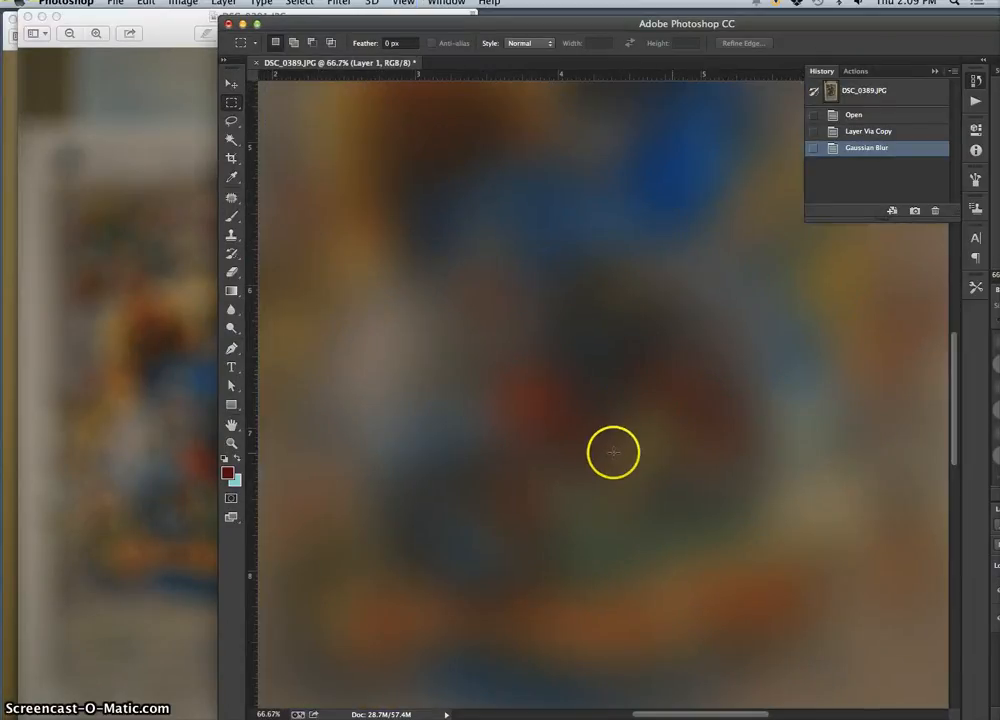
pyautogui.press('super+plus')
pyautogui.press('super+plus')
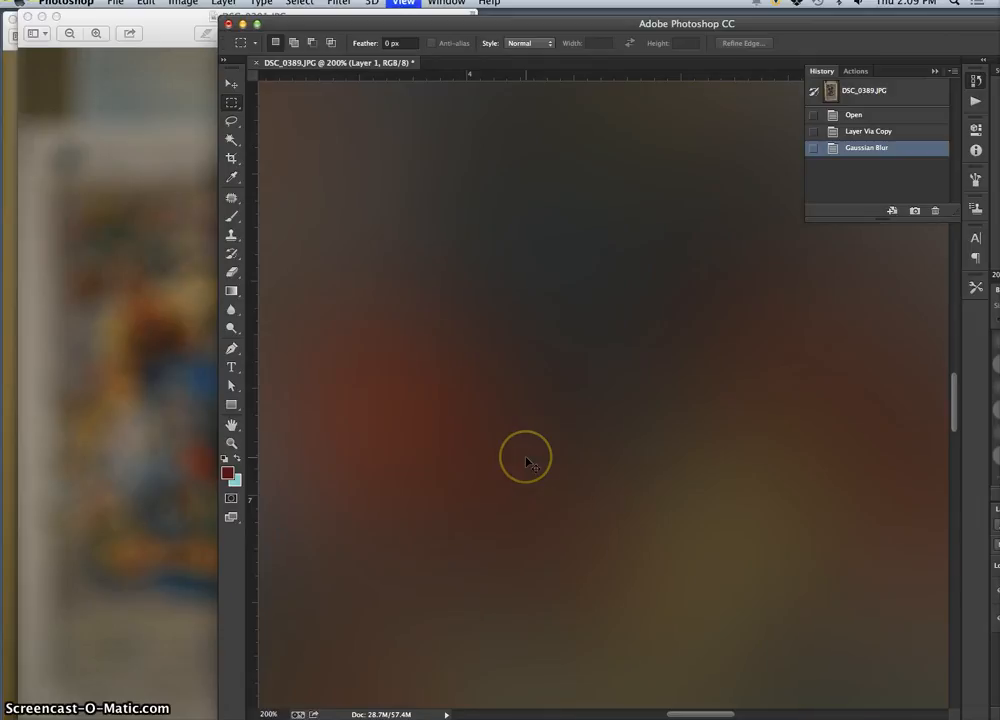
pyautogui.press('super+minus')
pyautogui.press('super+minus')
pyautogui.press('super+minus')
pyautogui.press('super+minus')
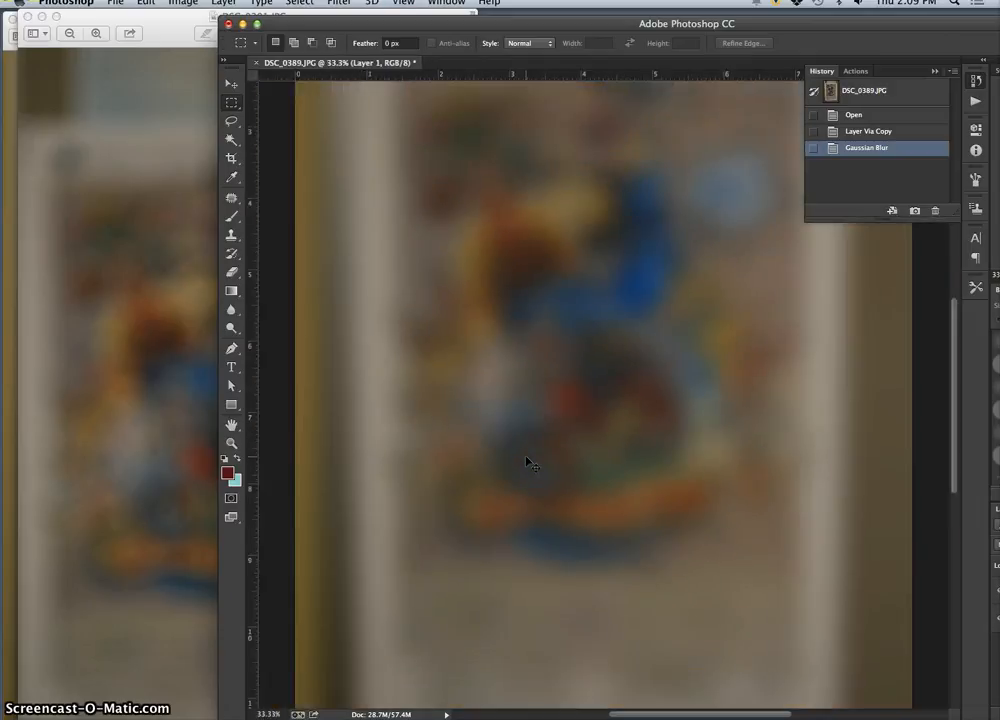
pyautogui.press('super+minus')
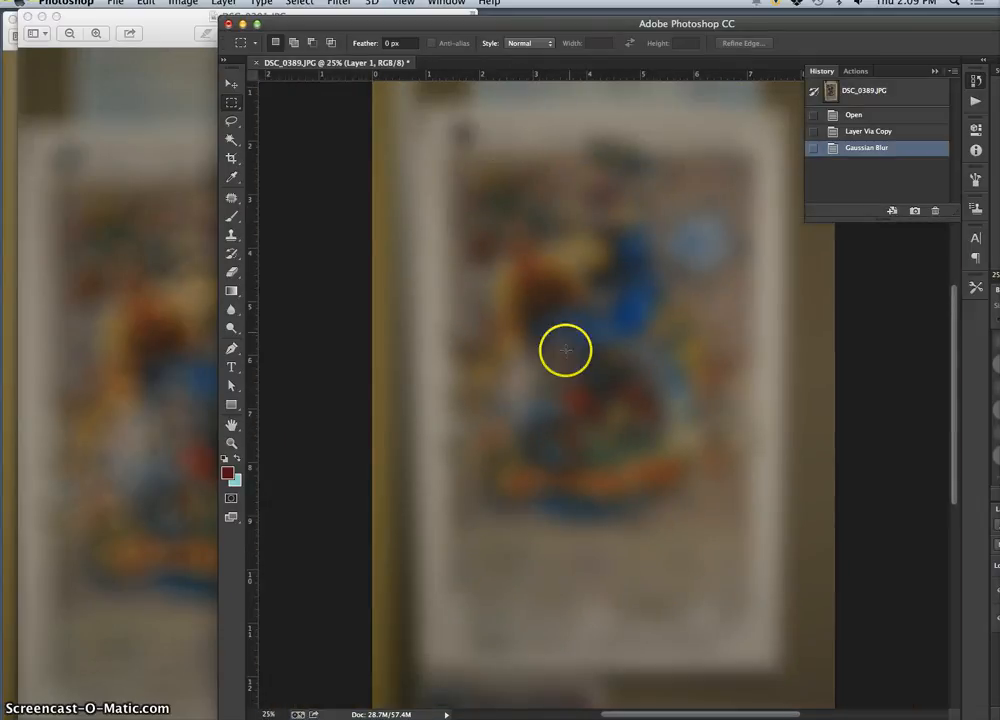
pyautogui.click(175, 388)
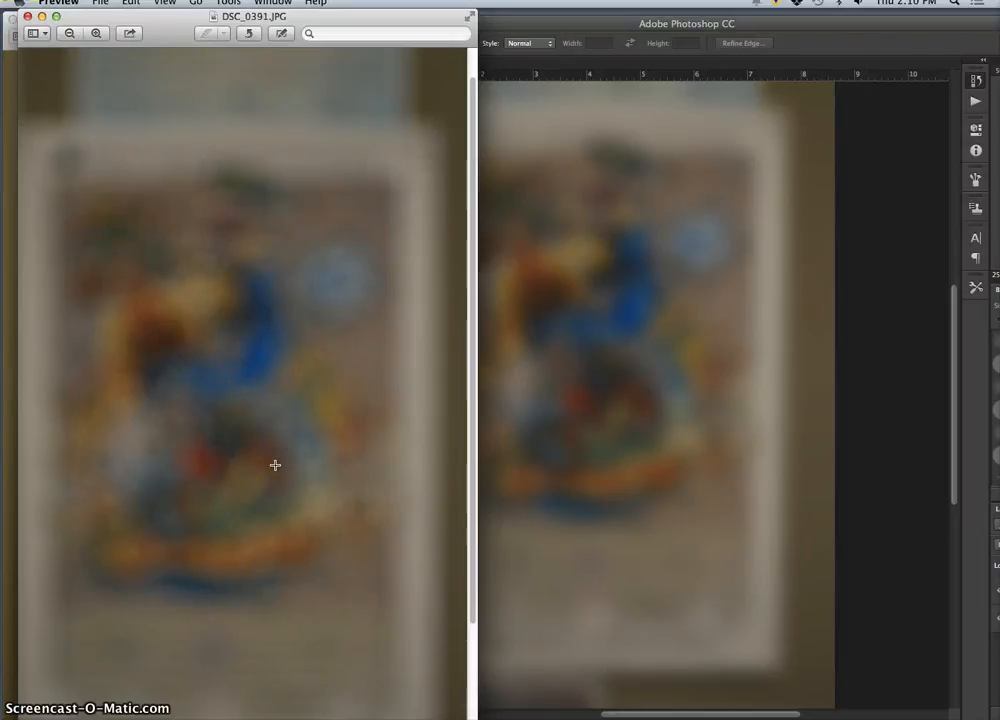
pyautogui.click(555, 357)
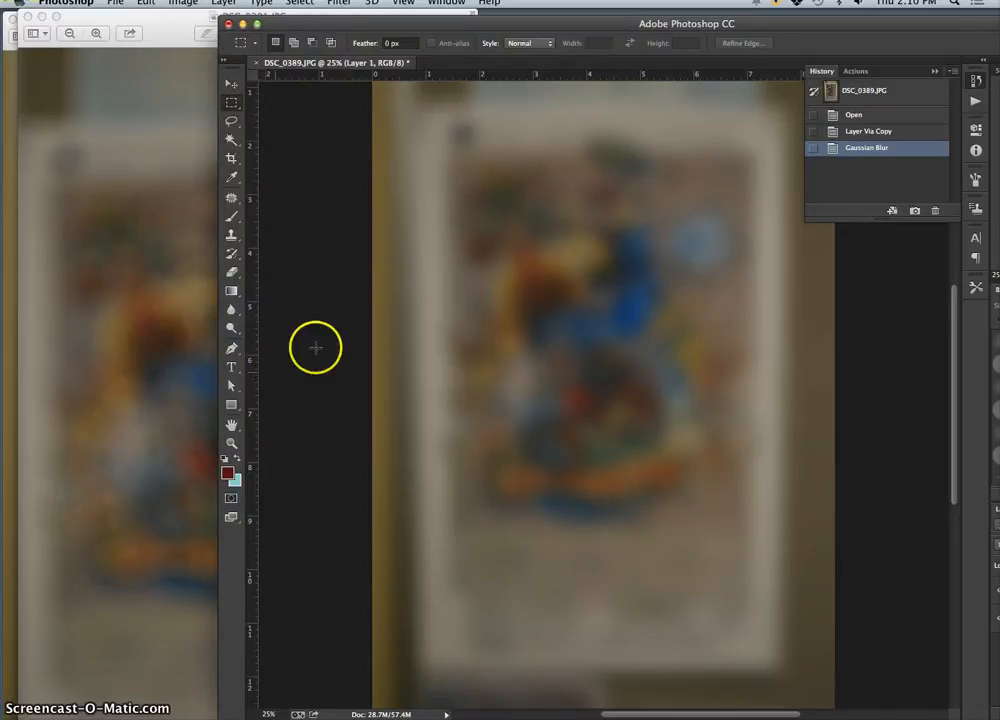
# Step: Hide the blurred Layer 1 and duplicate the sharp Background layer
pyautogui.moveTo(515, 27); pyautogui.dragTo(507, 31)
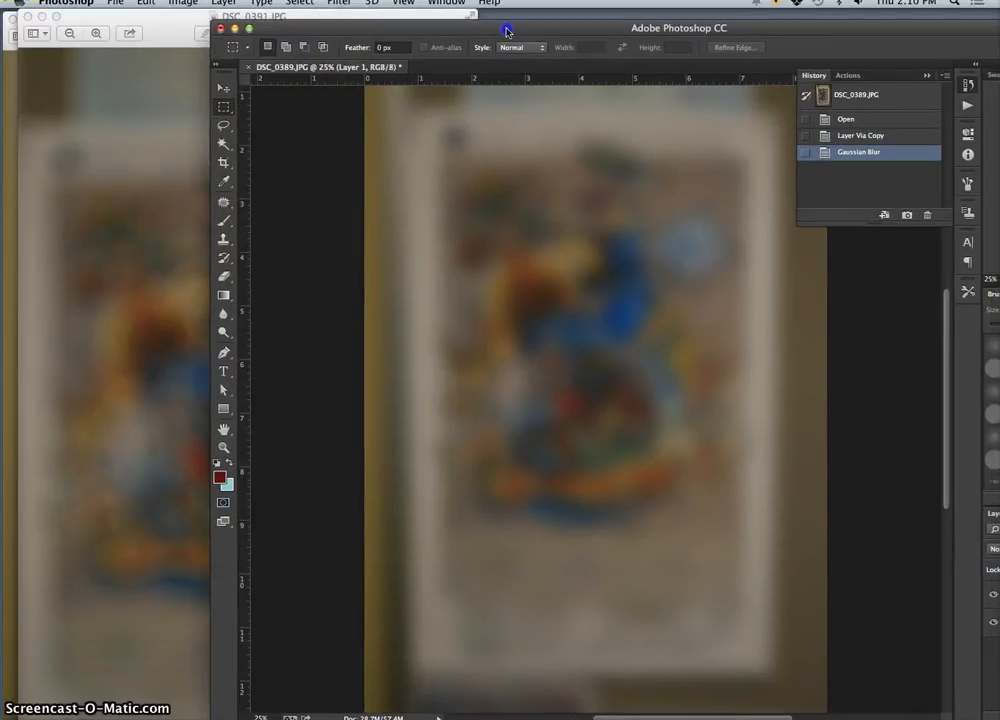
pyautogui.doubleClick(786, 31)
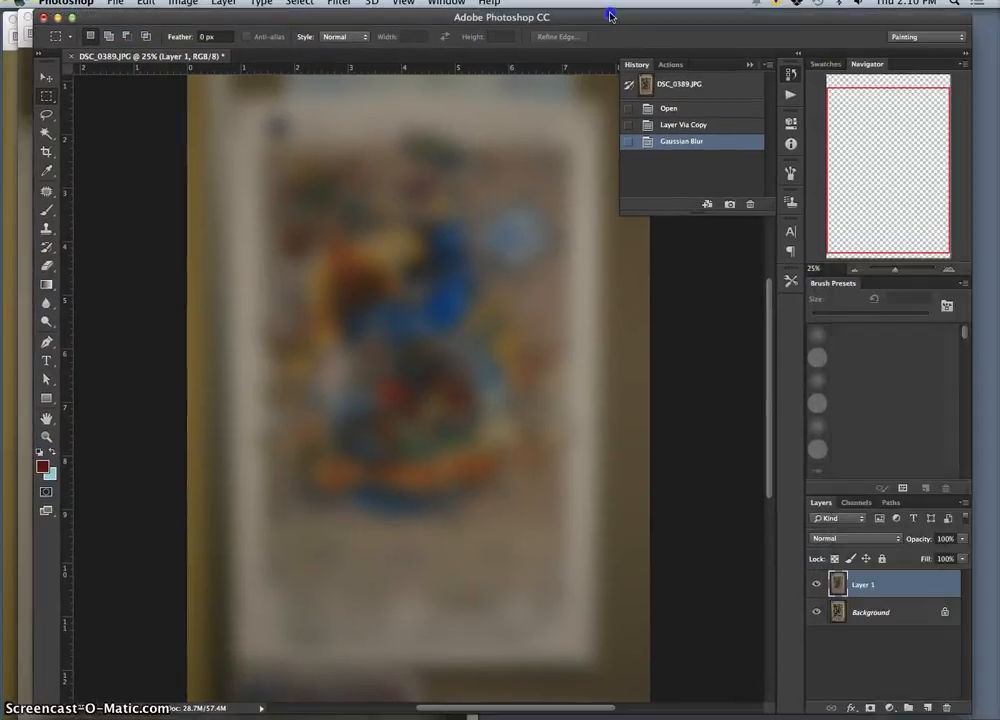
pyautogui.click(816, 588)
pyautogui.click(862, 612)
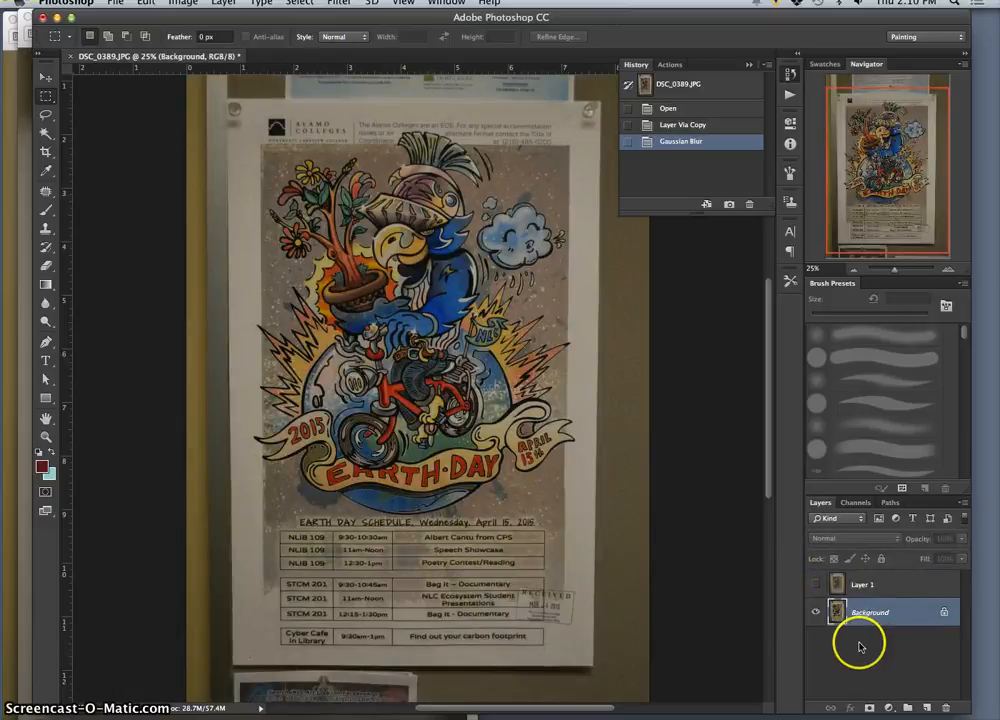
pyautogui.press('super+j')
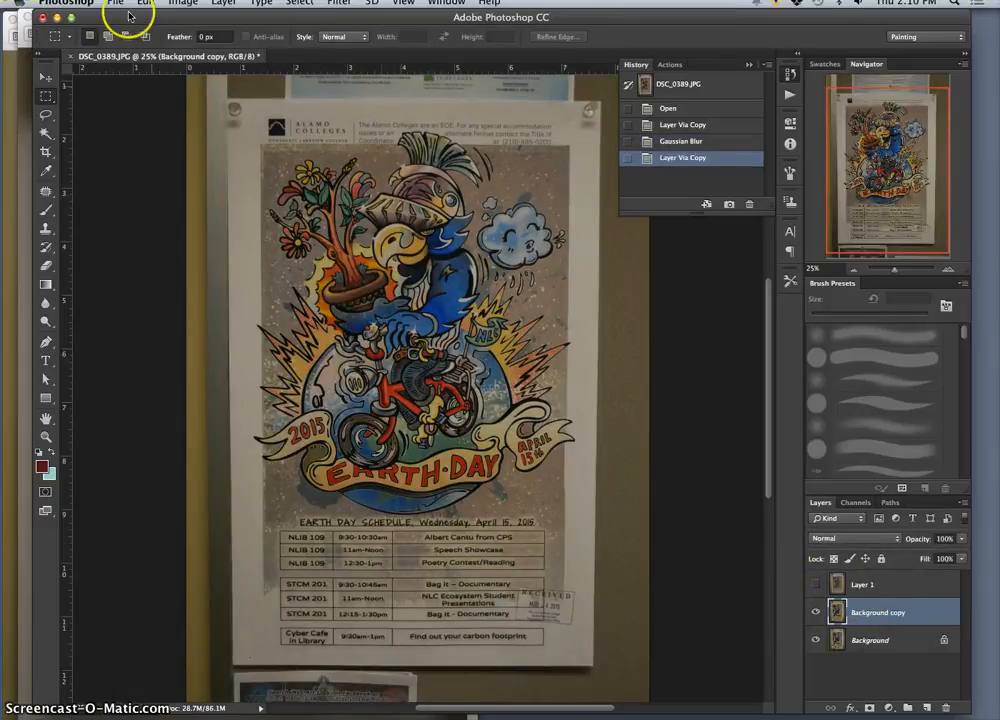
# Step: Move the Photoshop window aside and close DSC_0391.JPG and the other open photo in Preview
pyautogui.moveTo(140, 22); pyautogui.dragTo(276, 28)
pyautogui.click(75, 21)
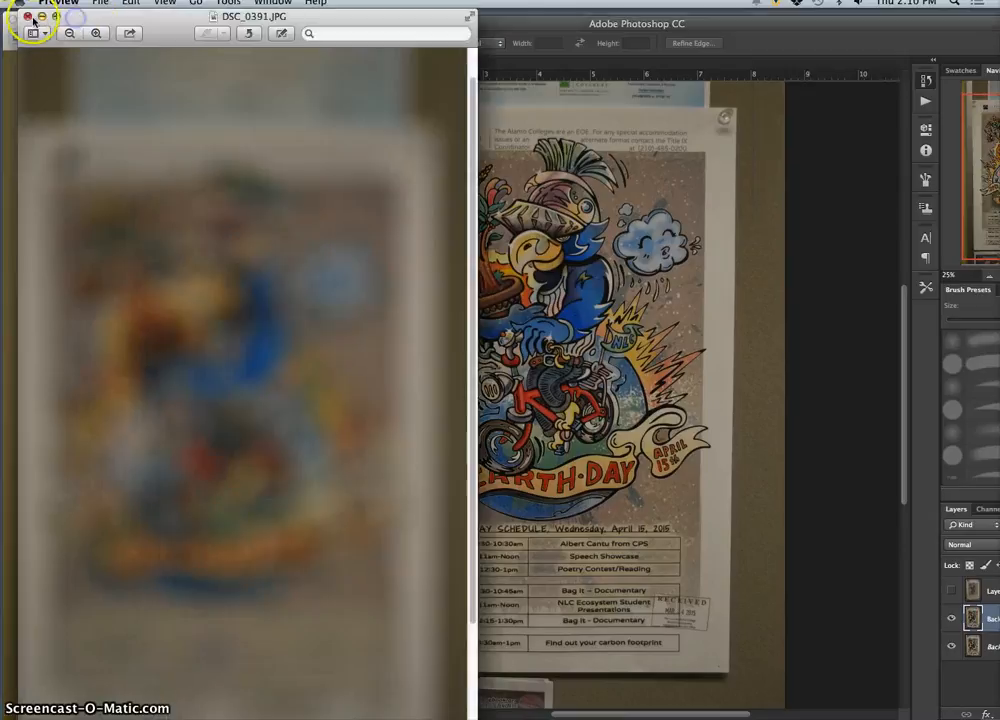
pyautogui.click(29, 19)
pyautogui.click(10, 18)
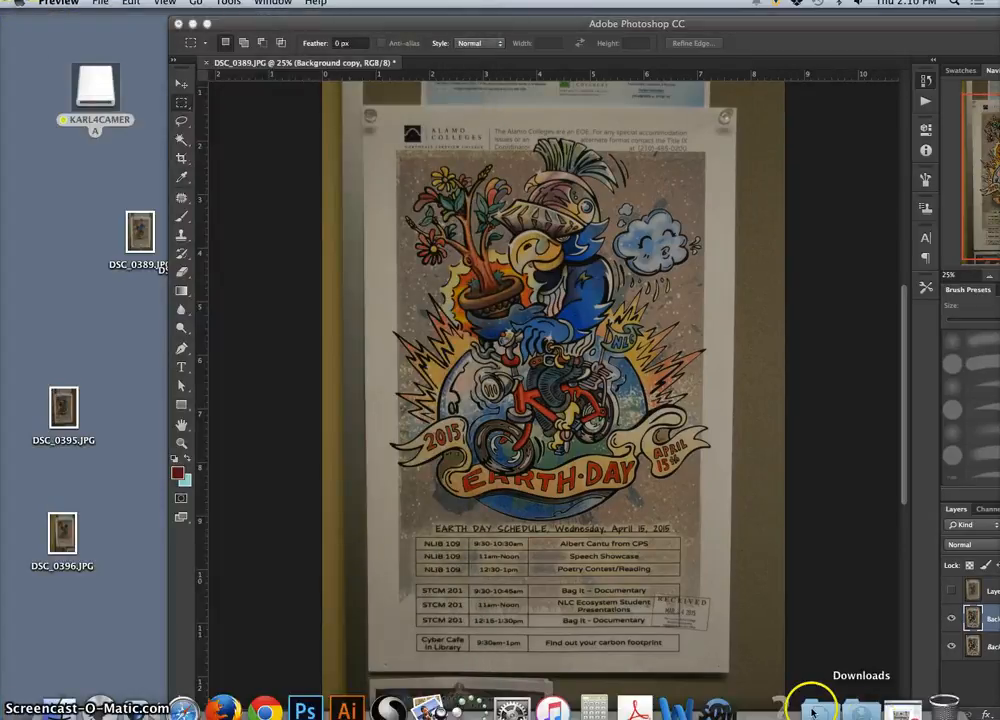
# Step: Open DSC_0396.JPG from the desktop in Preview and arrange it beside the Photoshop window
pyautogui.doubleClick(66, 541)
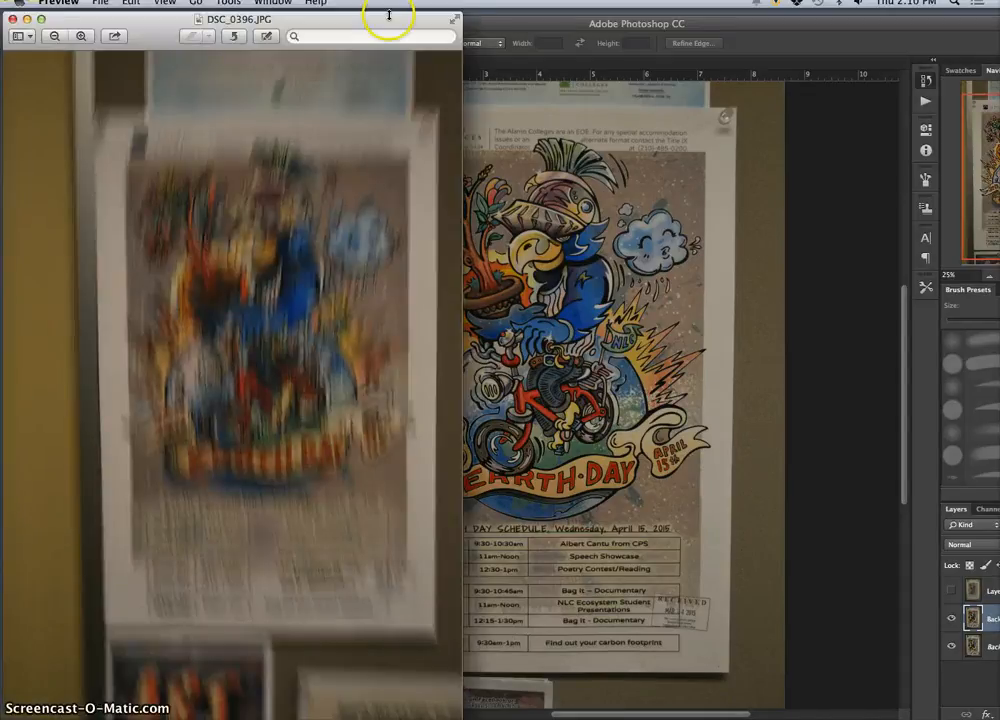
pyautogui.moveTo(389, 14); pyautogui.dragTo(310, 22)
pyautogui.click(476, 40)
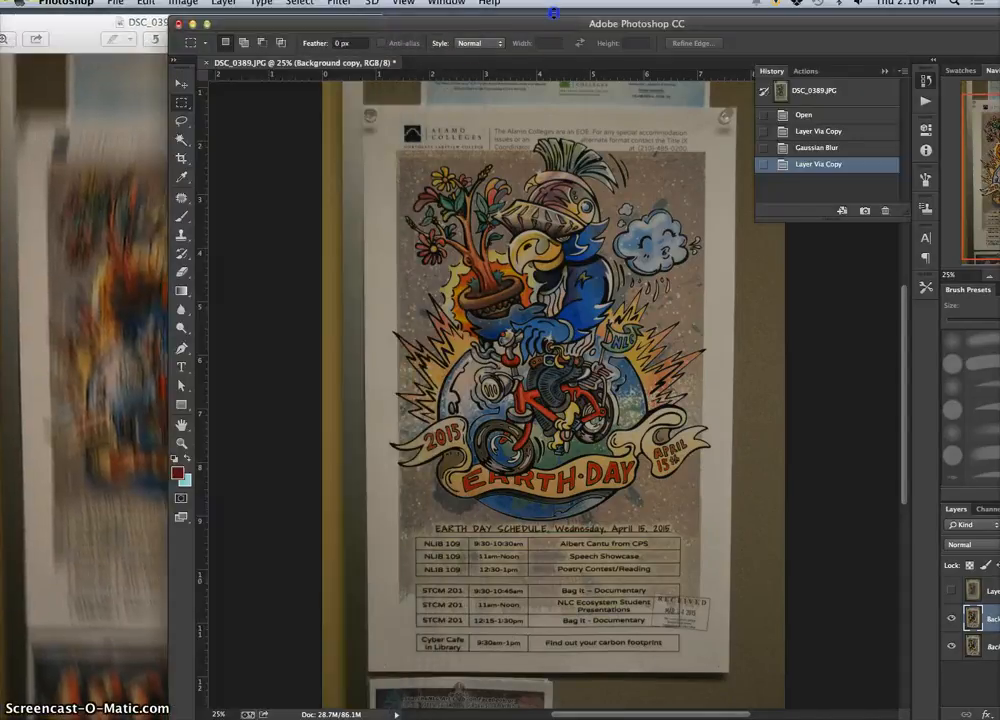
pyautogui.moveTo(557, 20); pyautogui.dragTo(615, 14)
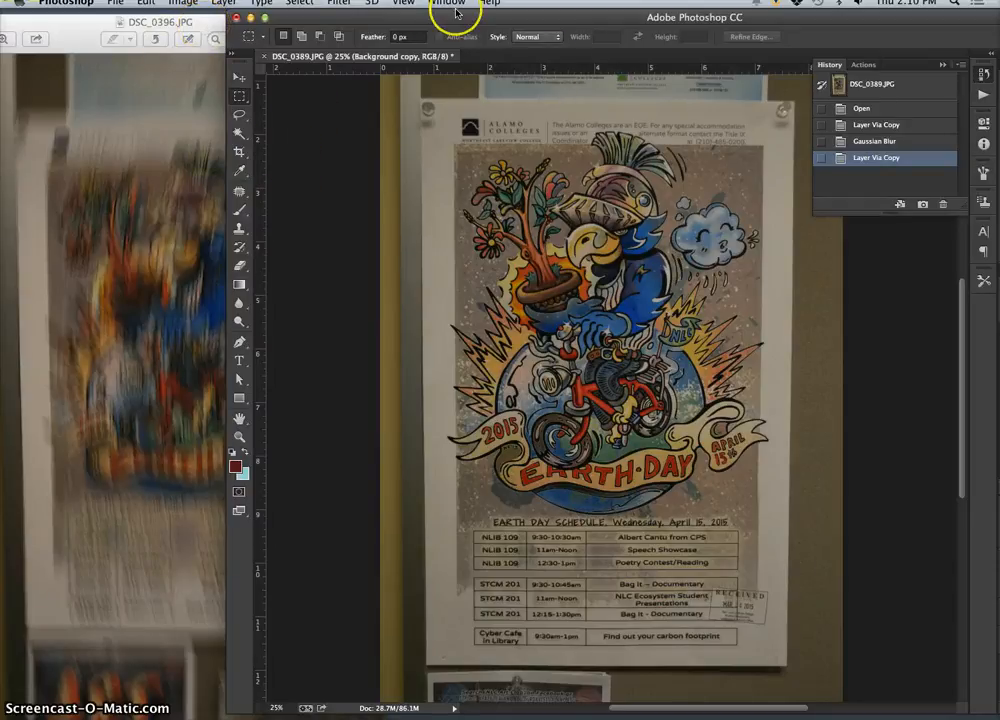
pyautogui.click(194, 115)
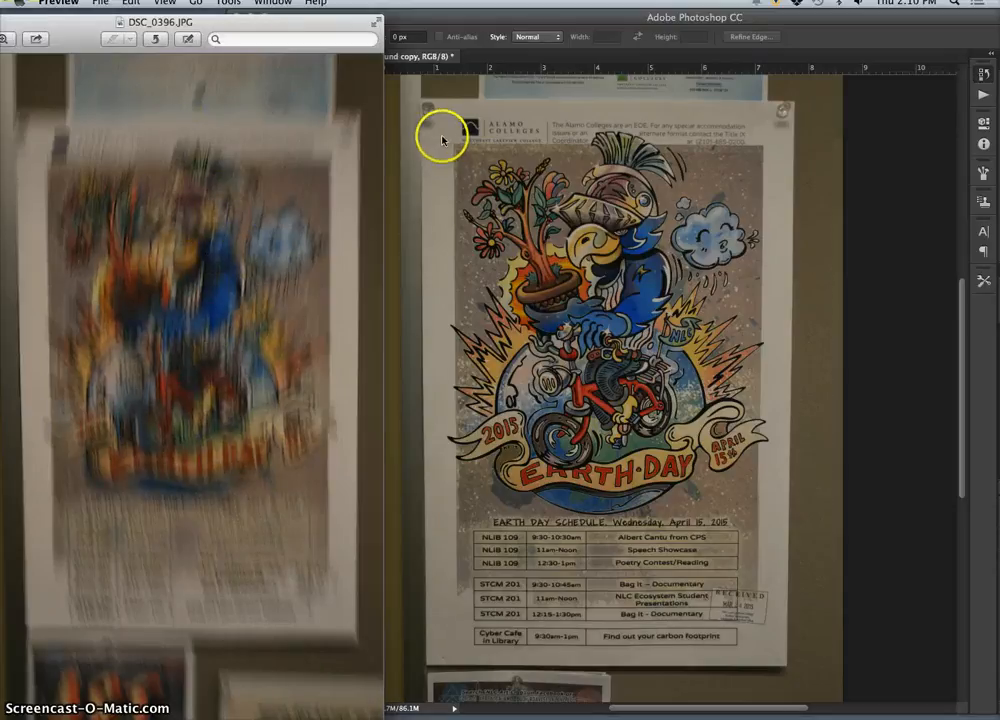
pyautogui.click(385, 22)
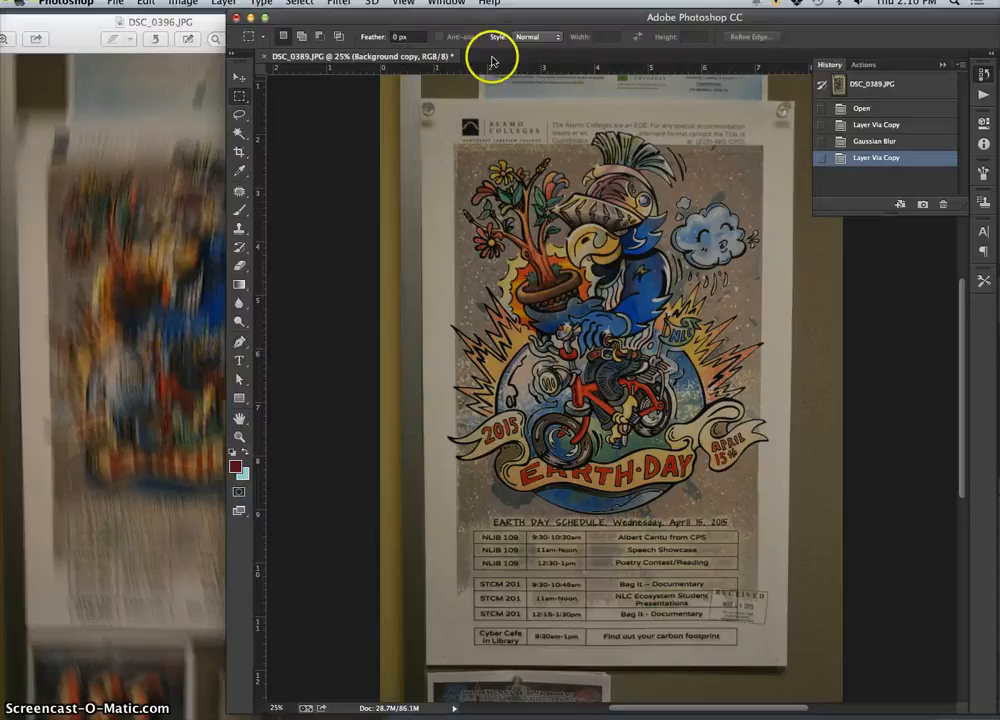
# Step: Start a Motion Blur on the Background copy layer and set its angle to -90°
pyautogui.click(339, 3)
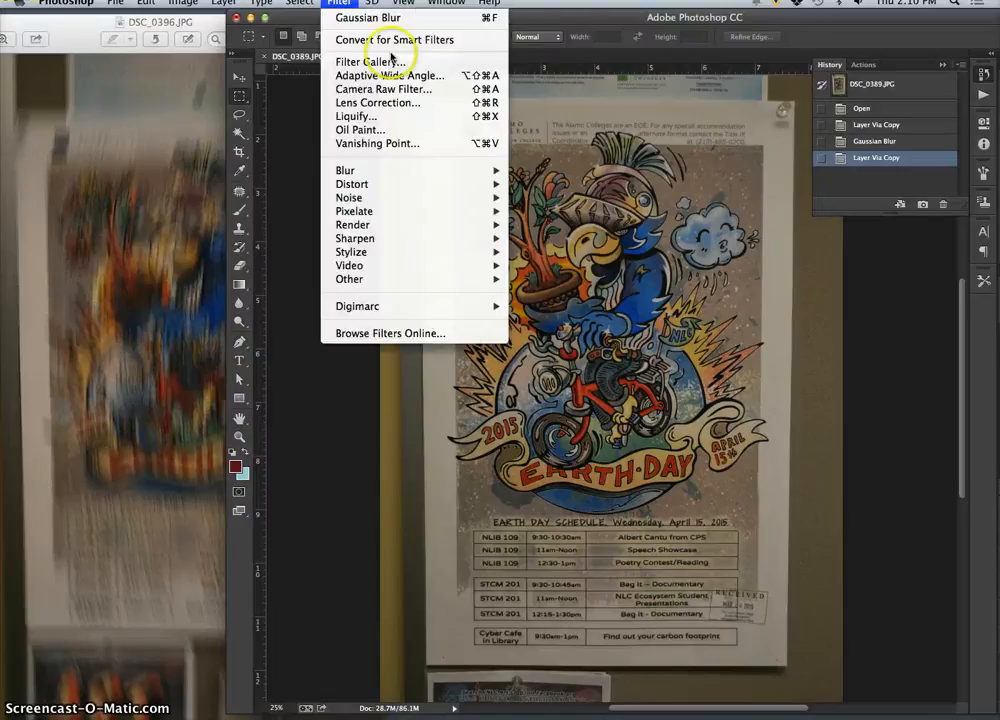
pyautogui.click(588, 80)
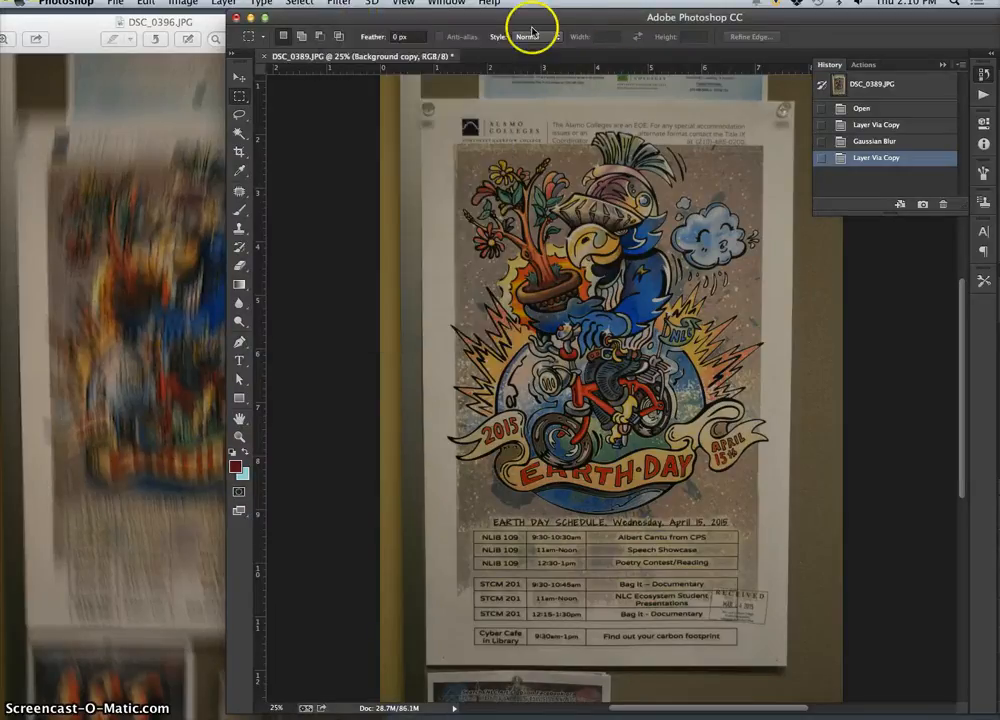
pyautogui.click(342, 3)
pyautogui.moveTo(352, 176)
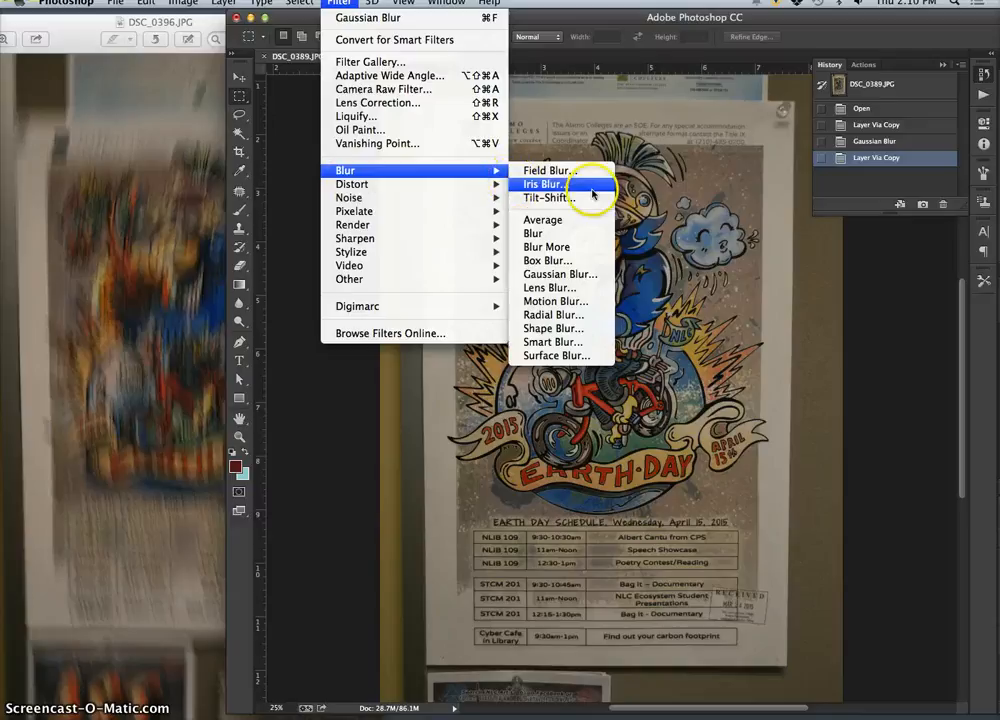
pyautogui.click(575, 301)
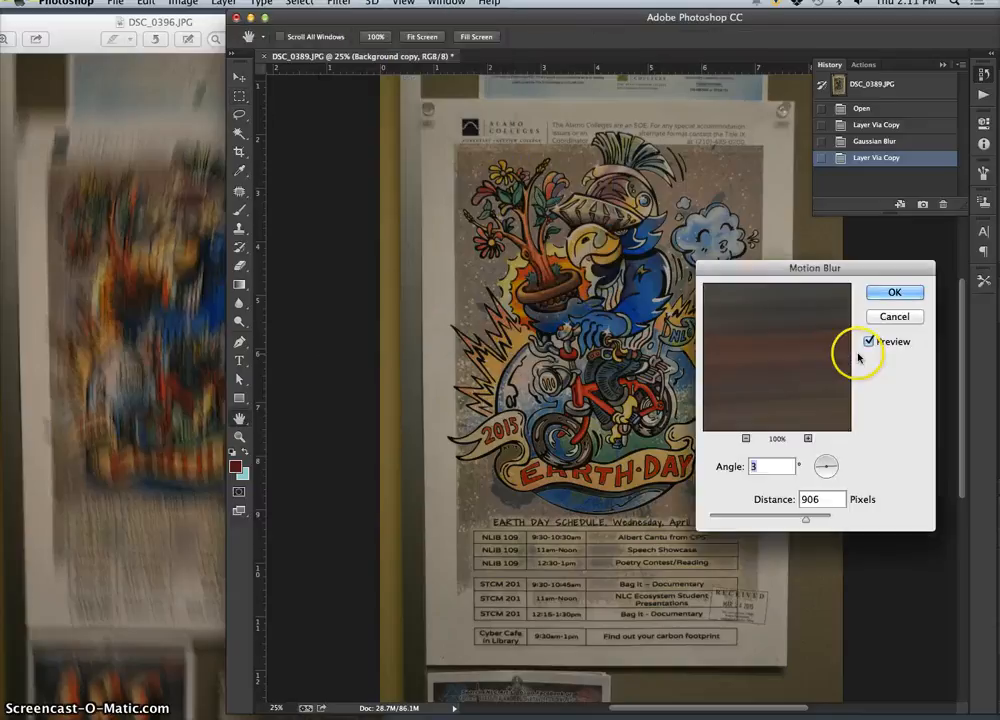
pyautogui.moveTo(839, 272); pyautogui.dragTo(248, 396)
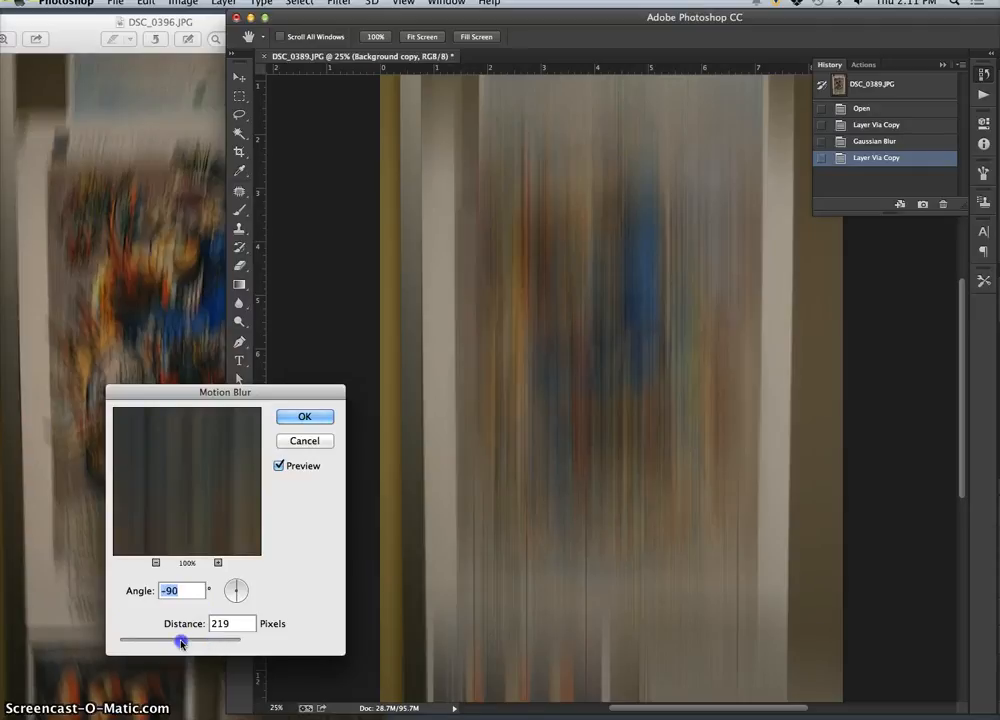
# Step: Apply the Motion Blur with a distance of 115 pixels and reposition the Photoshop window to compare it with DSC_0396.JPG
pyautogui.moveTo(181, 643); pyautogui.dragTo(180, 643)
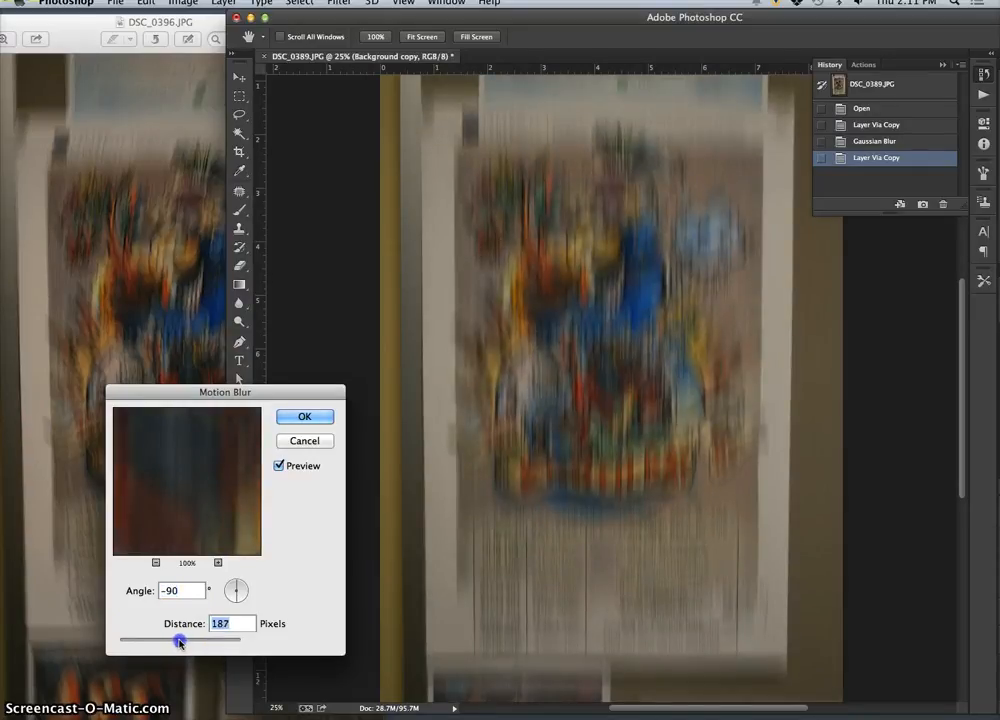
pyautogui.moveTo(176, 642); pyautogui.dragTo(157, 642)
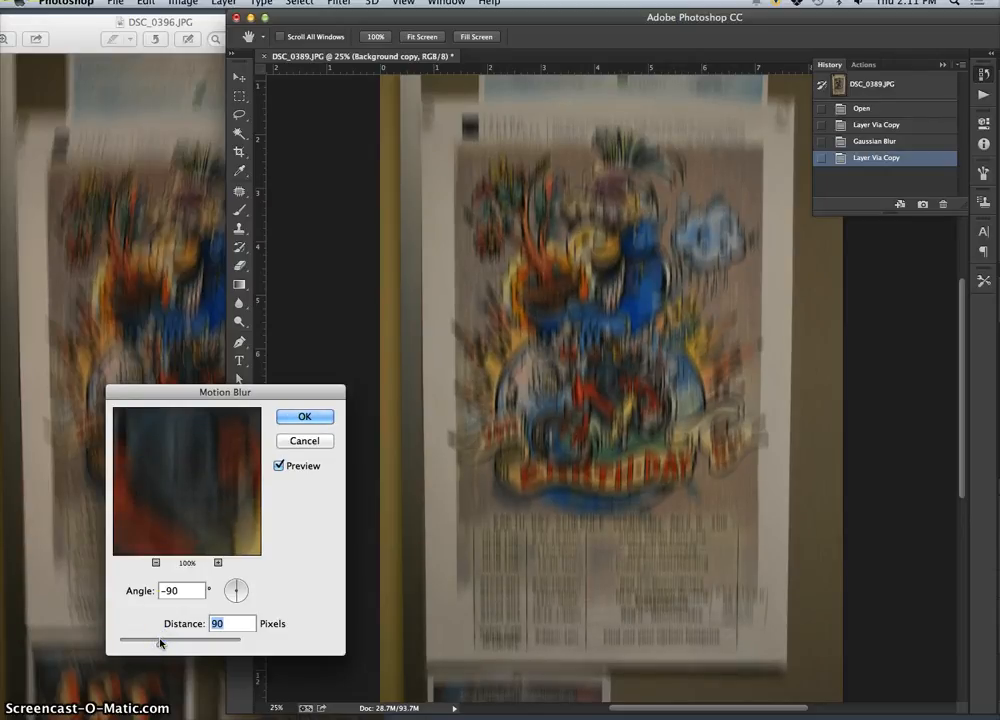
pyautogui.moveTo(223, 393); pyautogui.dragTo(326, 375)
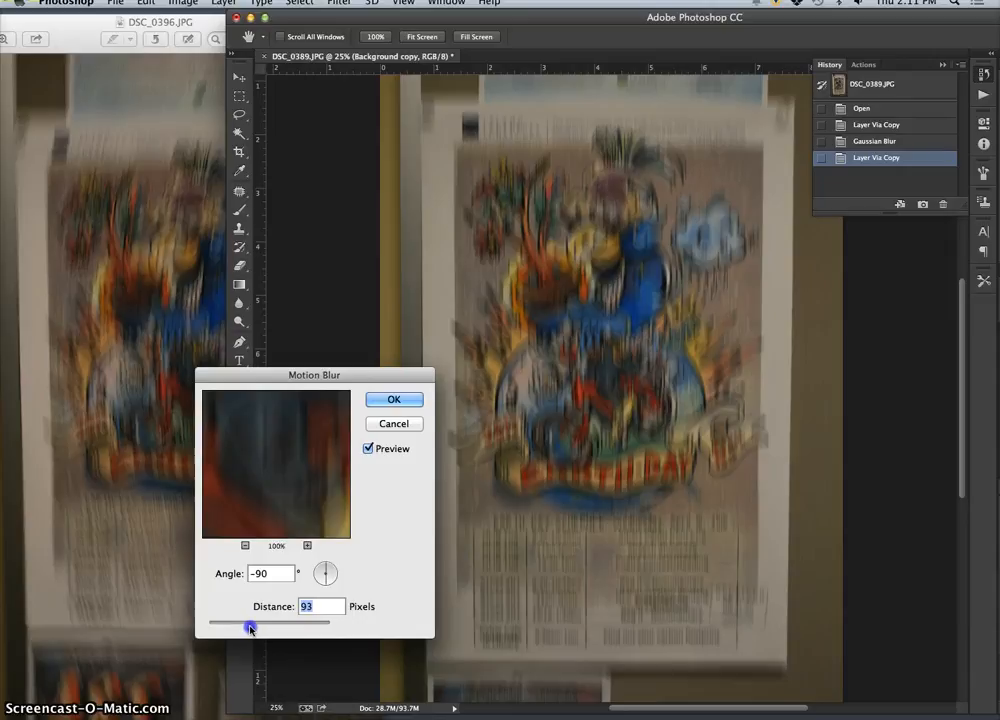
pyautogui.moveTo(251, 629); pyautogui.dragTo(255, 630)
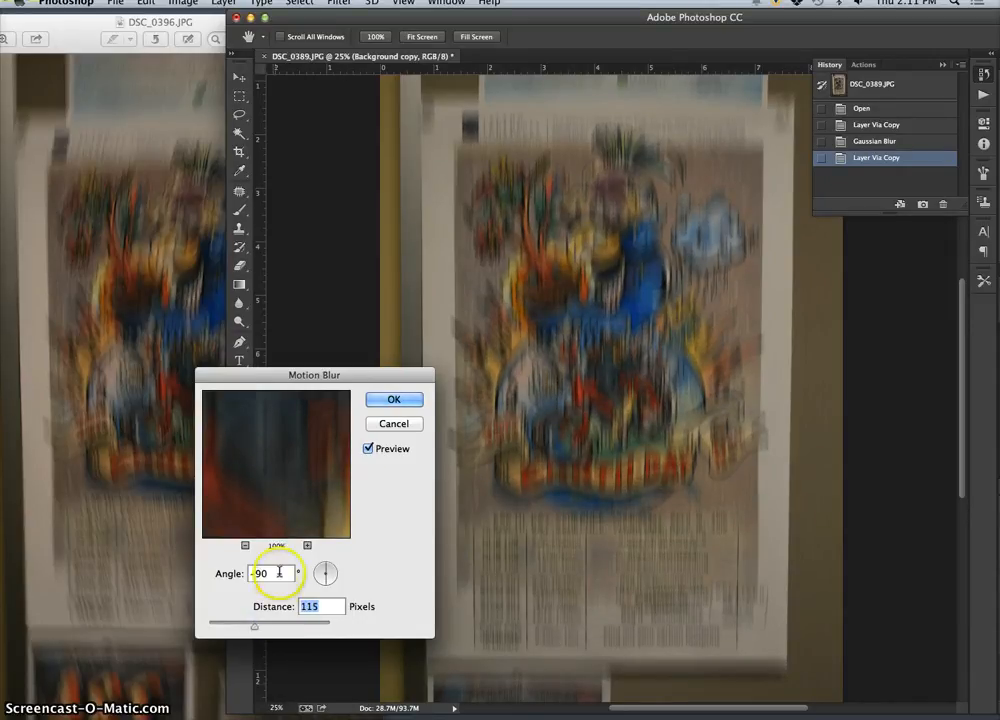
pyautogui.click(393, 399)
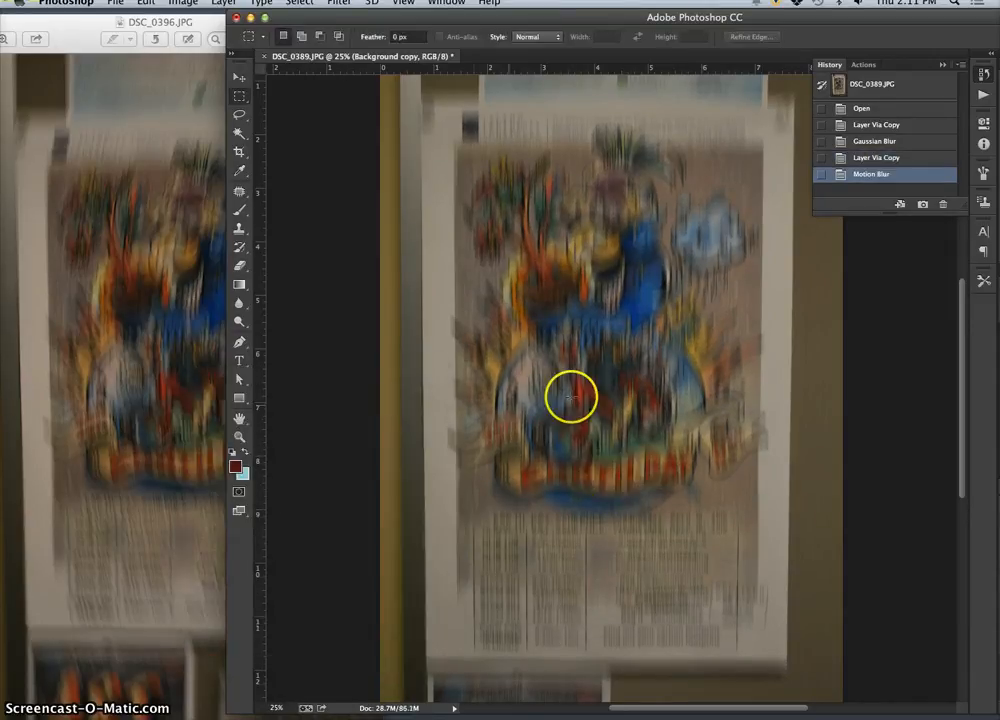
pyautogui.moveTo(512, 16); pyautogui.dragTo(629, 16)
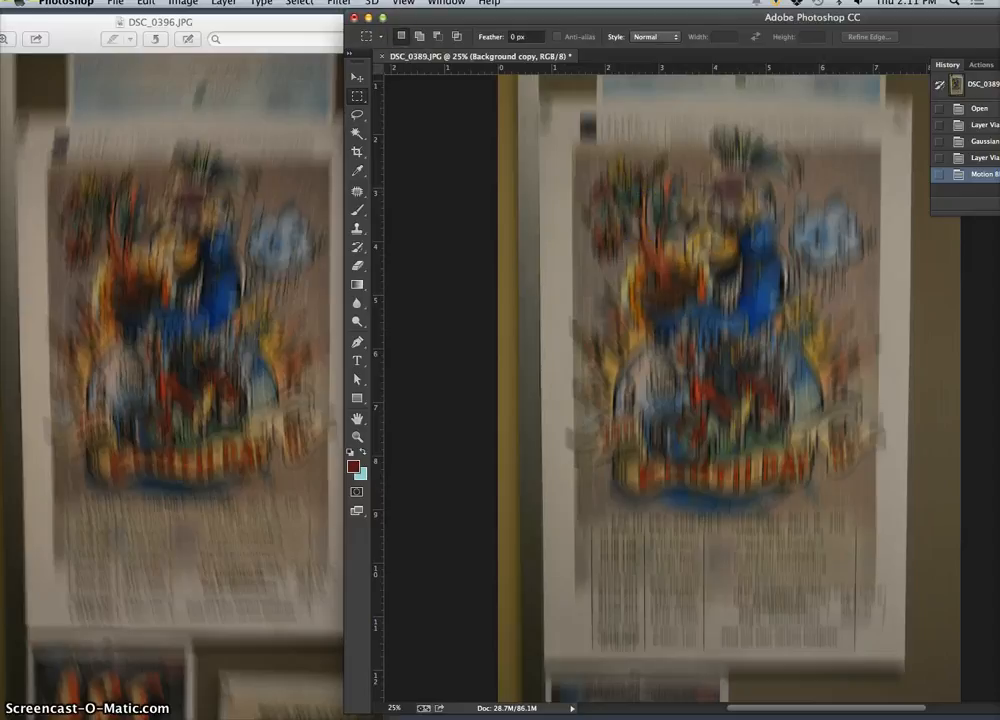
pyautogui.click(339, 3)
pyautogui.moveTo(362, 214)
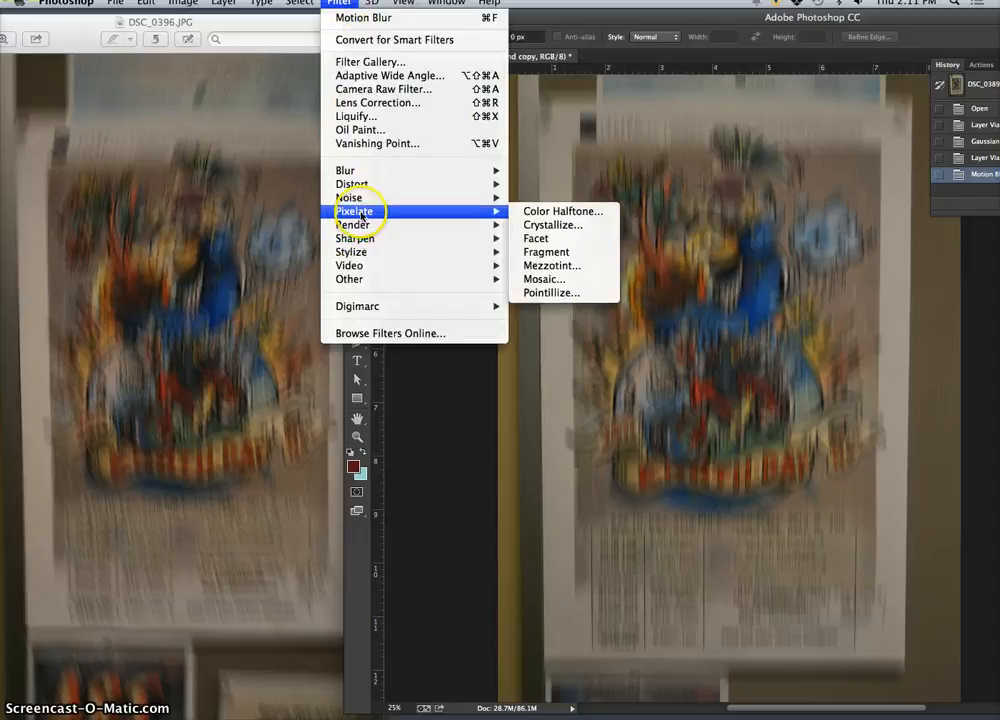
pyautogui.moveTo(375, 172)
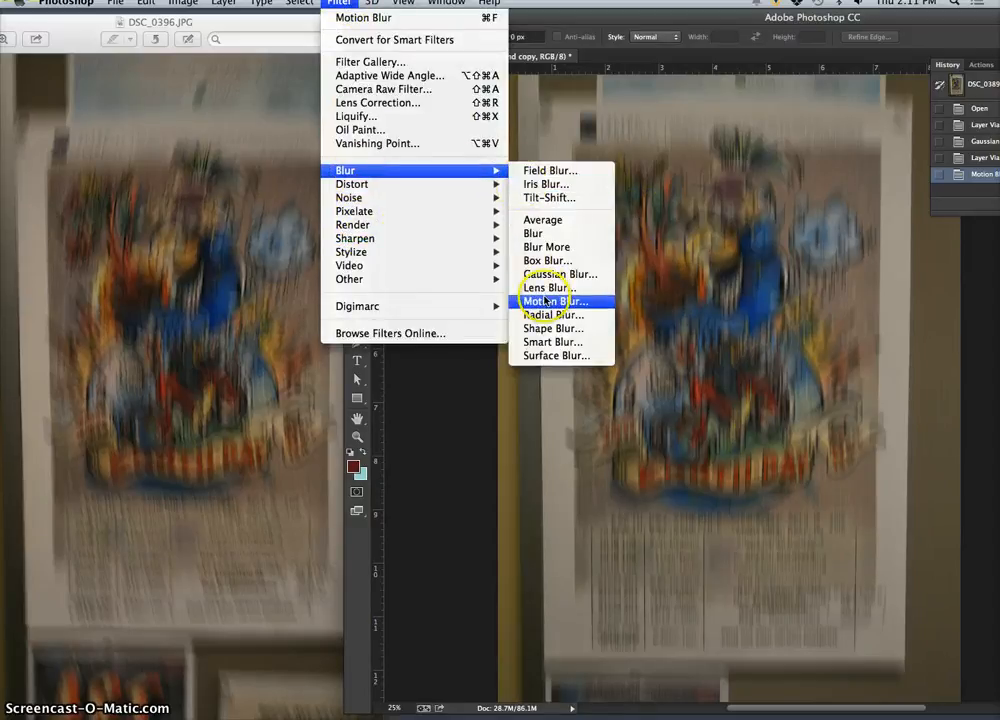
pyautogui.click(546, 300)
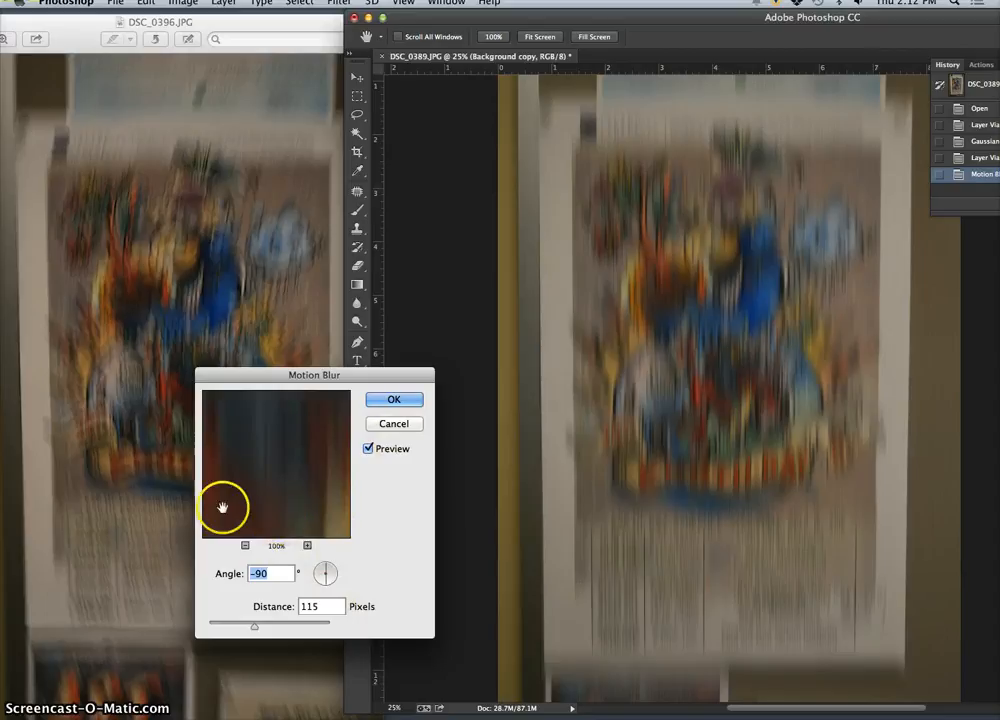
pyautogui.click(395, 424)
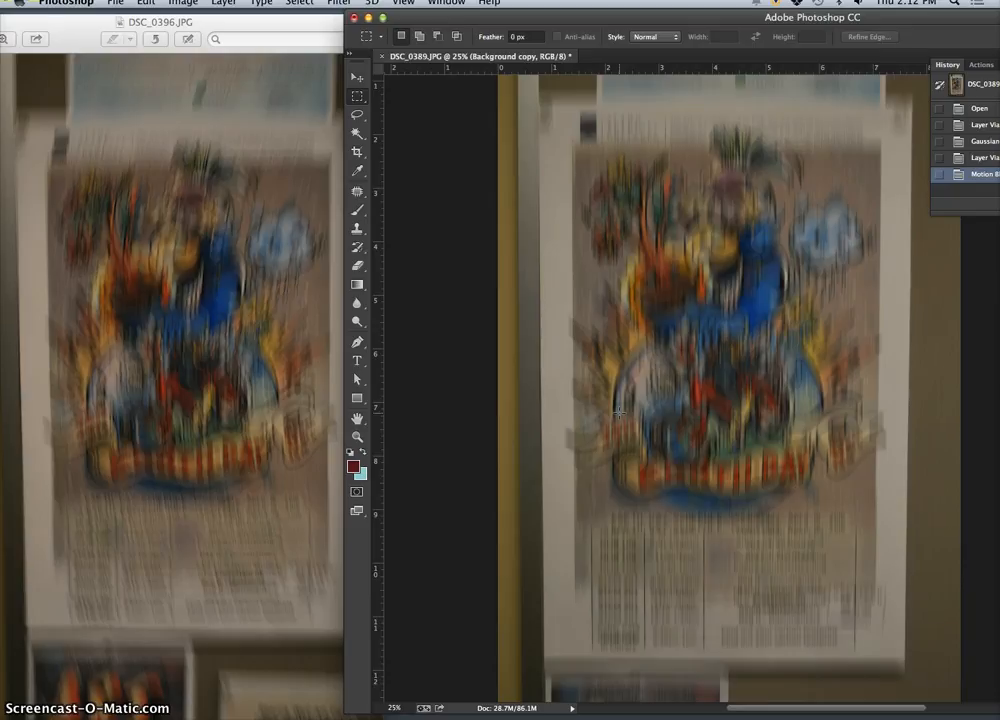
# Step: Bring the whole Photoshop window back into view and toggle Layer 1's visibility to compare the two blurred layers
pyautogui.doubleClick(661, 22)
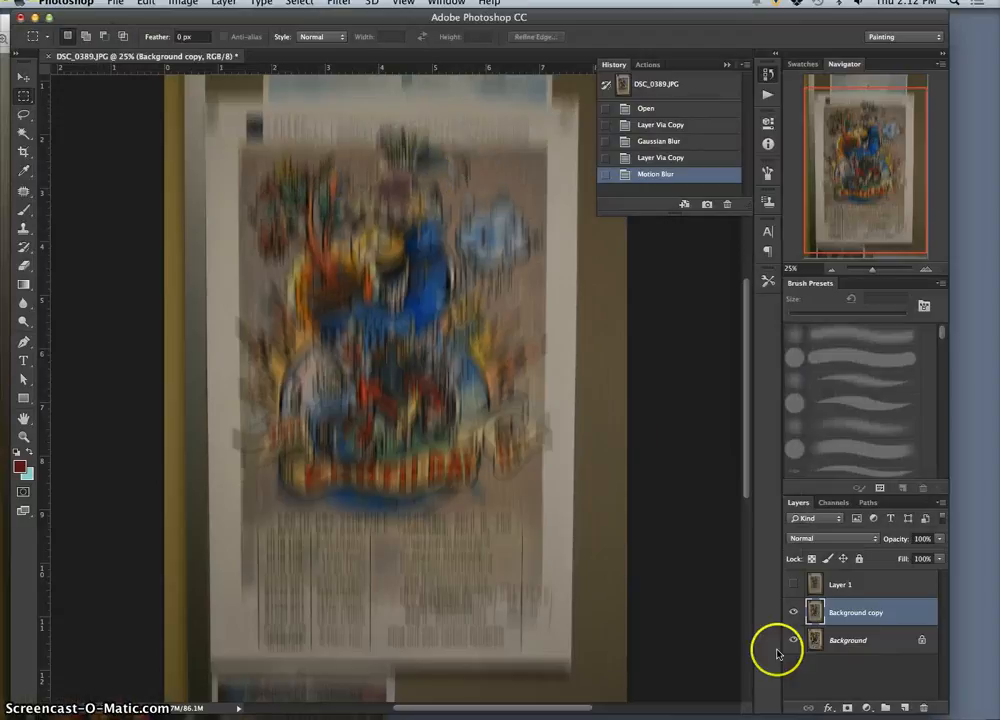
pyautogui.click(793, 584)
pyautogui.click(793, 584)
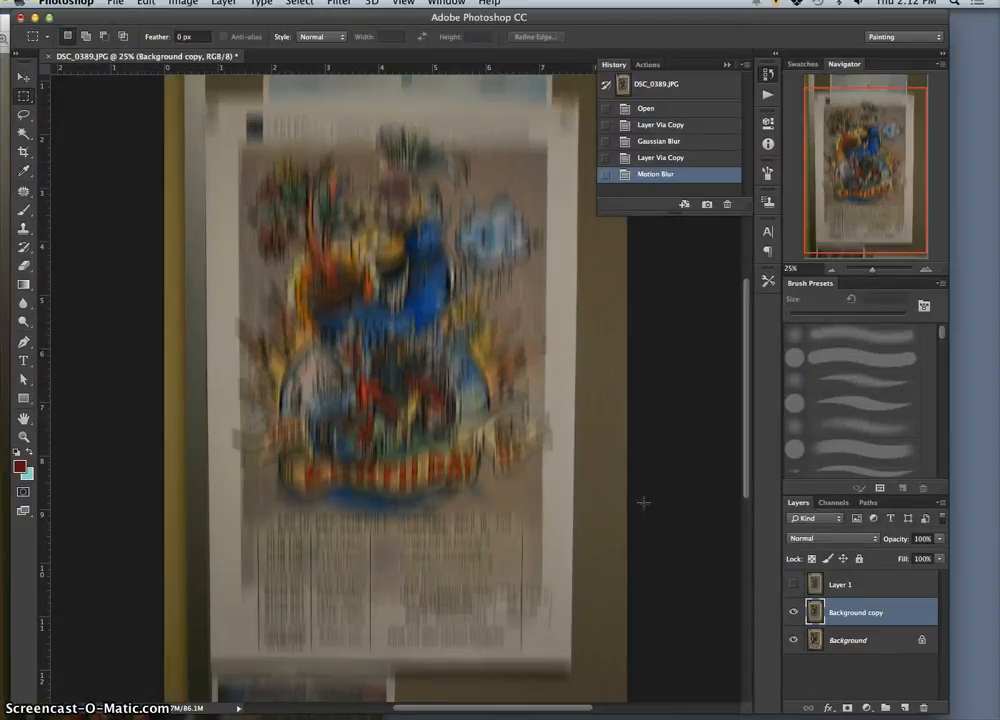
# Step: Save the layered document to the desktop in Photoshop format, named with the author's first name plus "Exercise 3 Photo", and close it
pyautogui.click(114, 3)
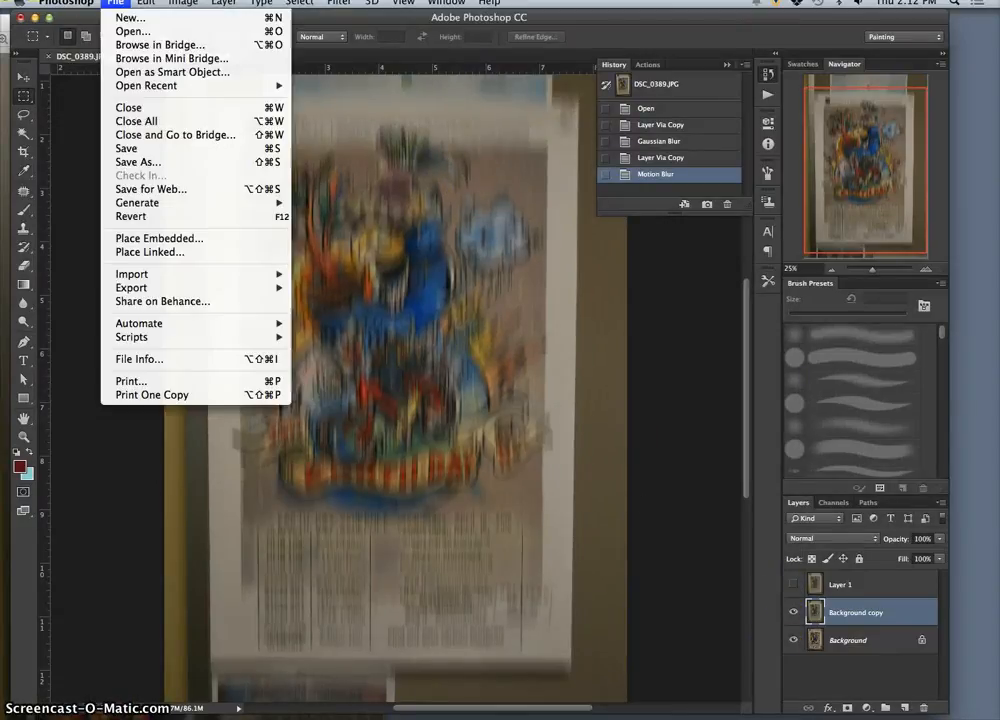
pyautogui.click(128, 163)
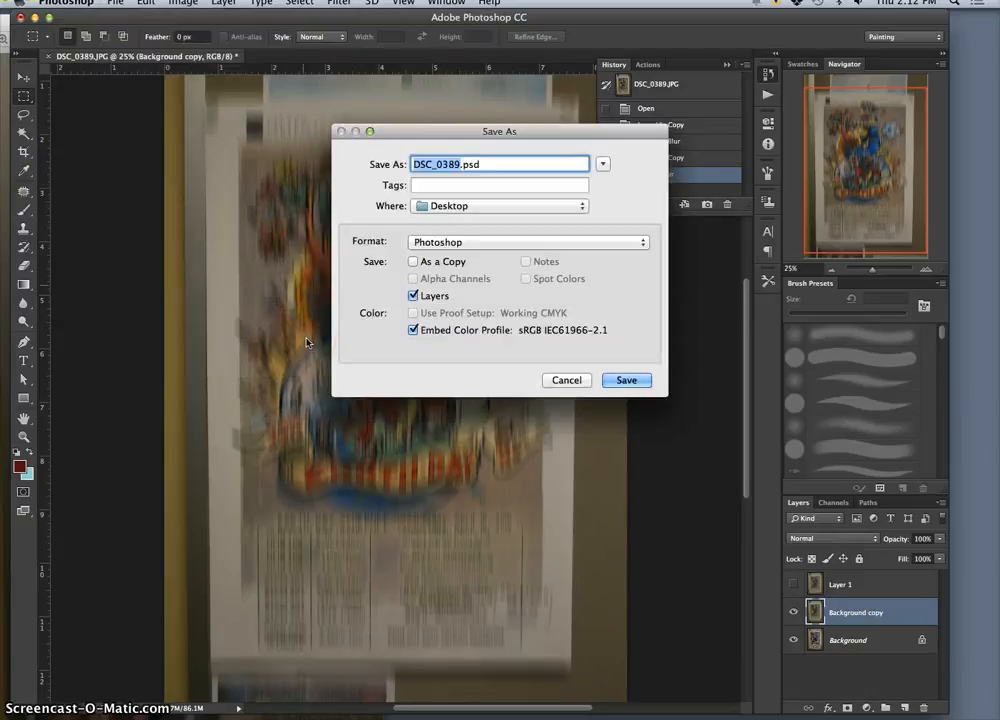
pyautogui.write('Karl Exercise 3 Photo')
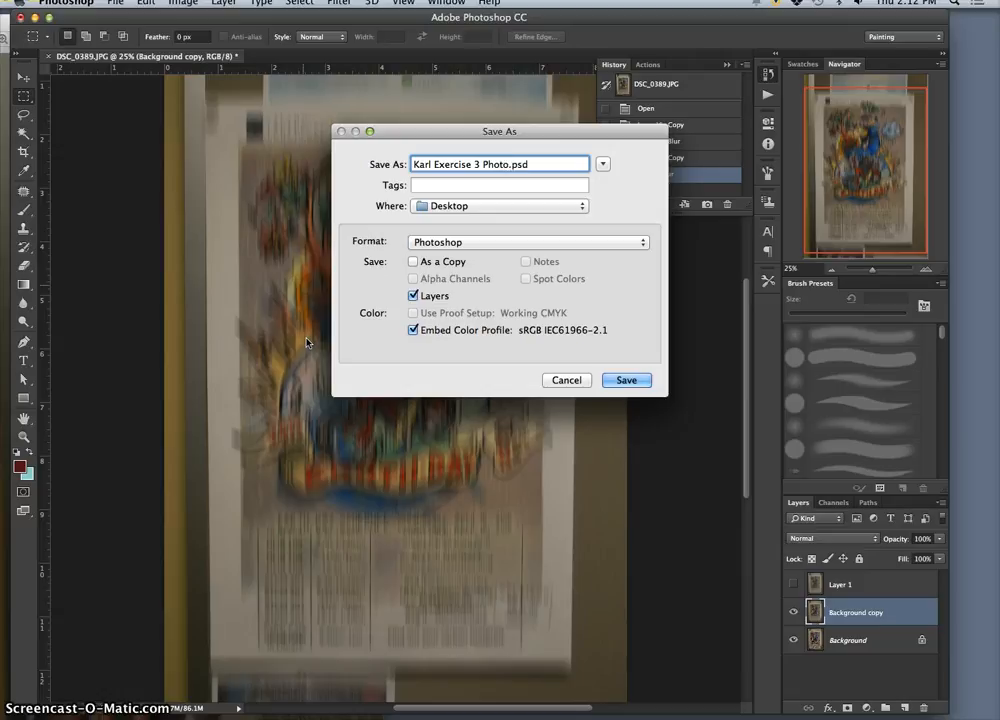
pyautogui.click(621, 383)
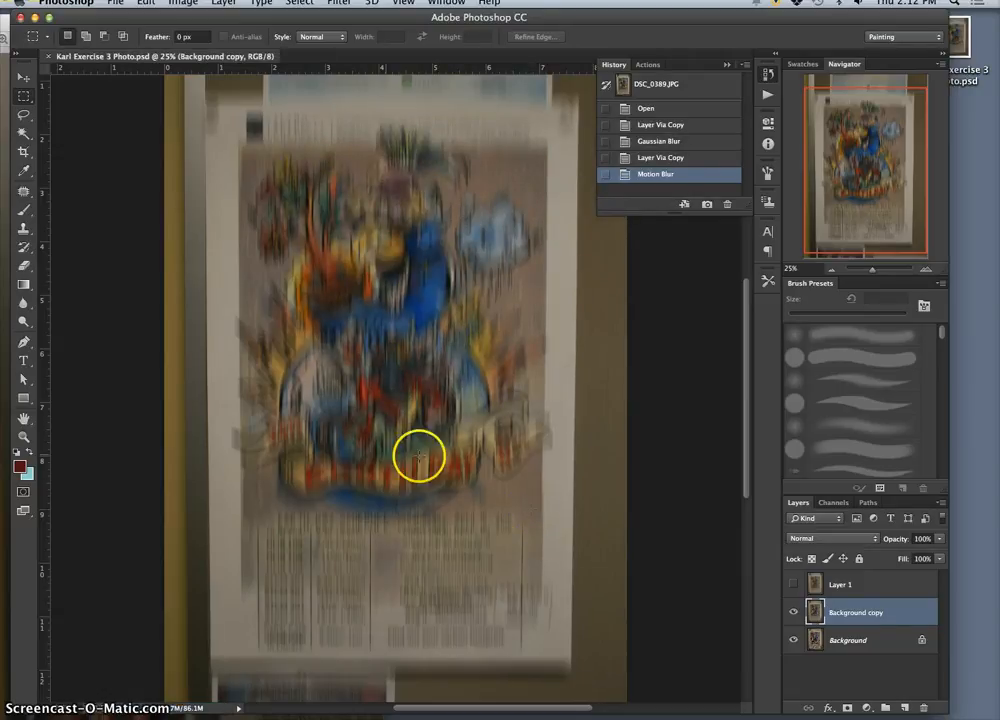
pyautogui.click(47, 57)
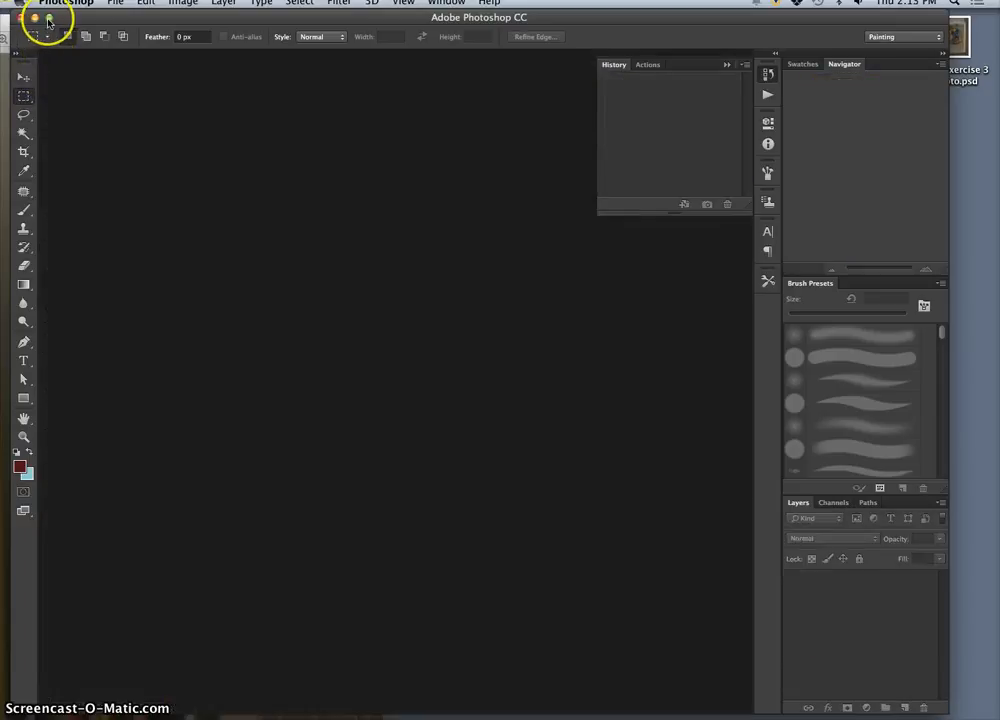
# Step: Open the out-of-focus photo DSC_0394.JPG from the desktop in Adobe Photoshop CC and duplicate its Background layer
pyautogui.click(35, 19)
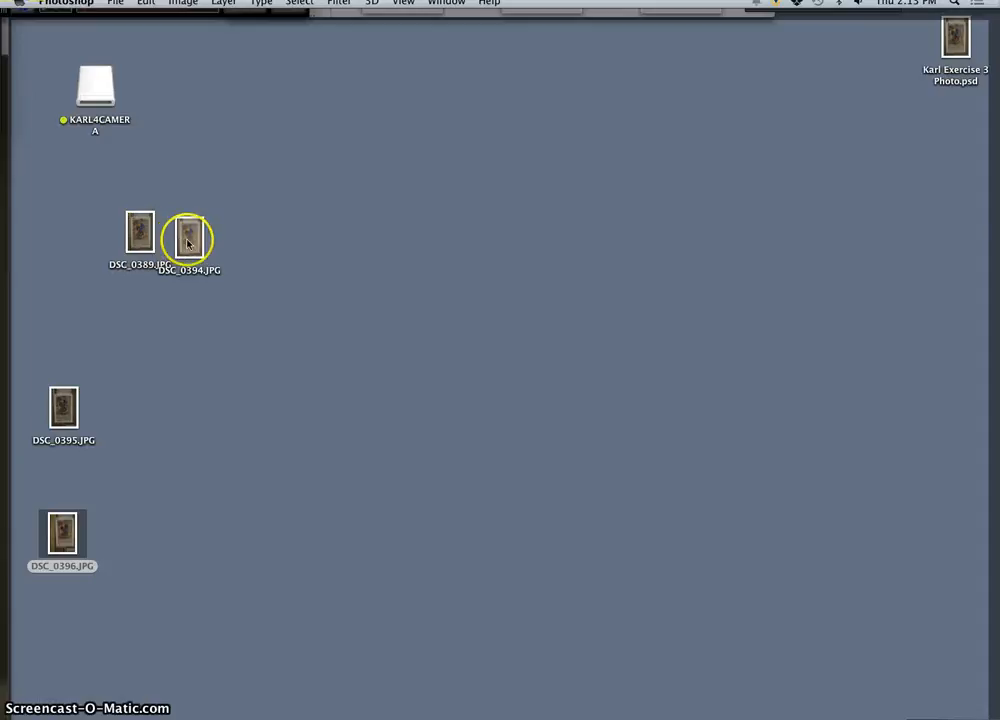
pyautogui.rightClick(190, 245)
pyautogui.moveTo(255, 264)
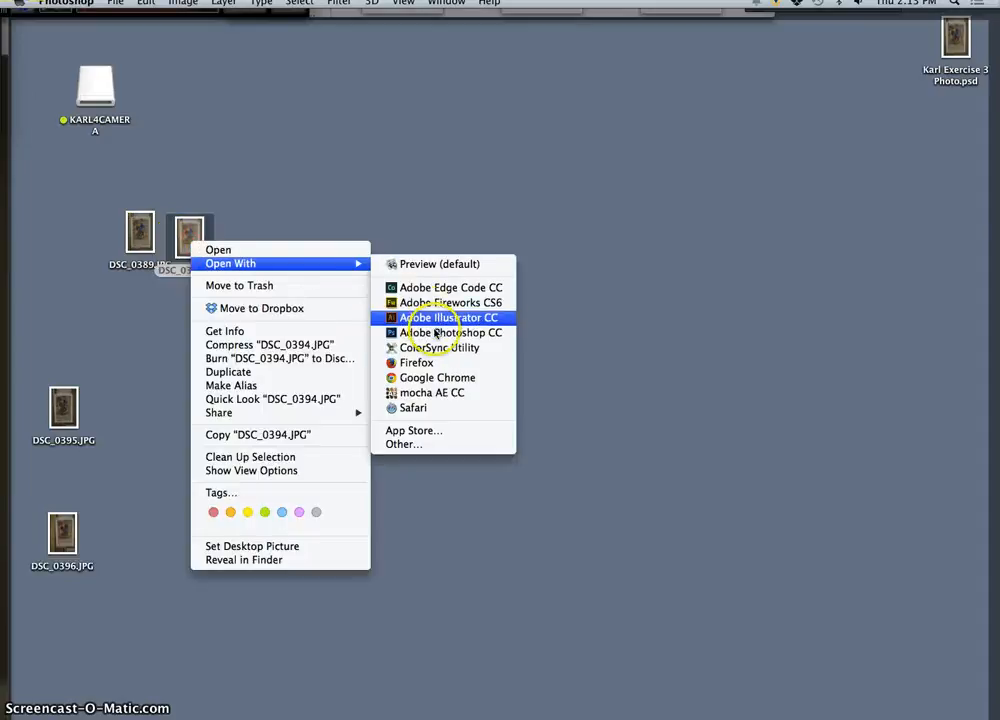
pyautogui.click(421, 334)
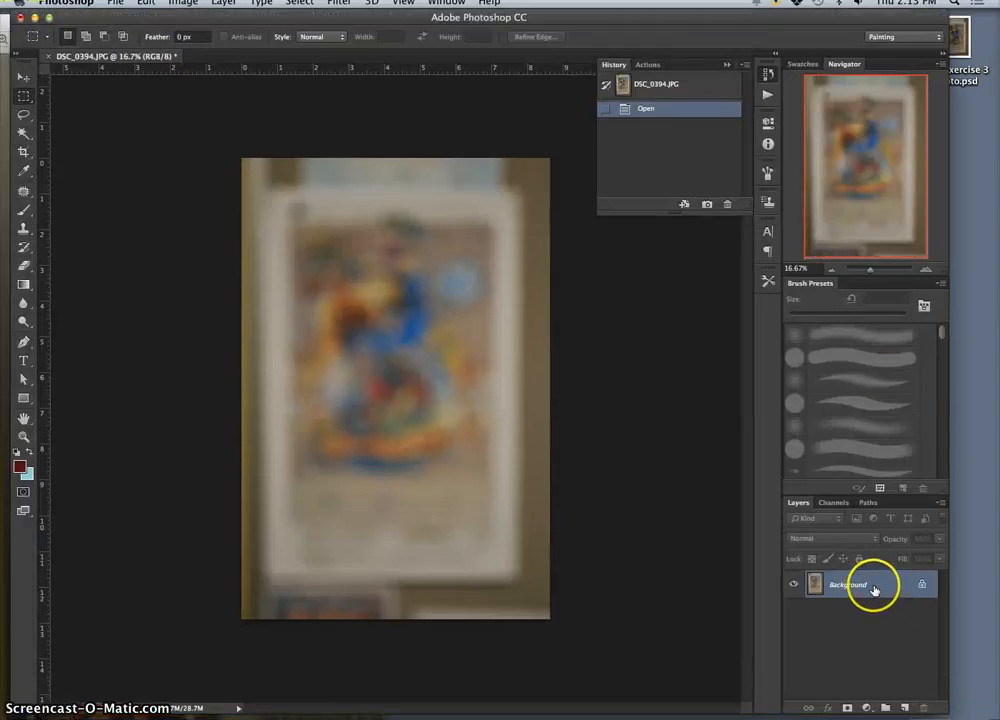
pyautogui.press('super+j')
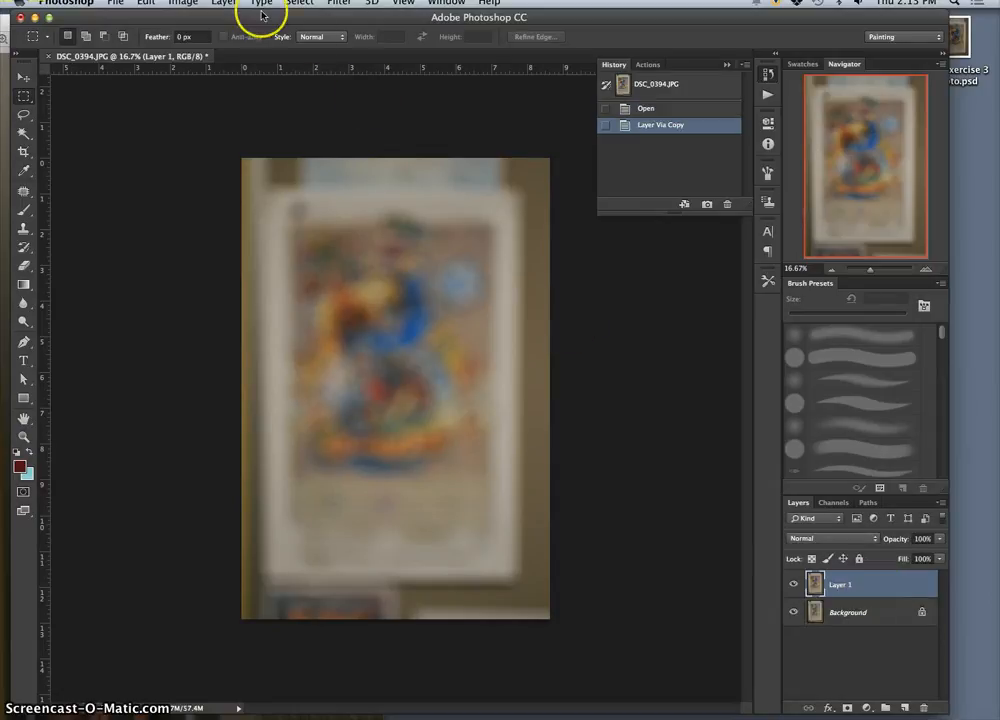
# Step: Close DSC_0396.JPG in Preview and open the sharp photo DSC_0389.JPG there, moving the Photoshop window aside and back
pyautogui.moveTo(294, 11); pyautogui.dragTo(566, 23)
pyautogui.moveTo(56, 27); pyautogui.dragTo(167, 22)
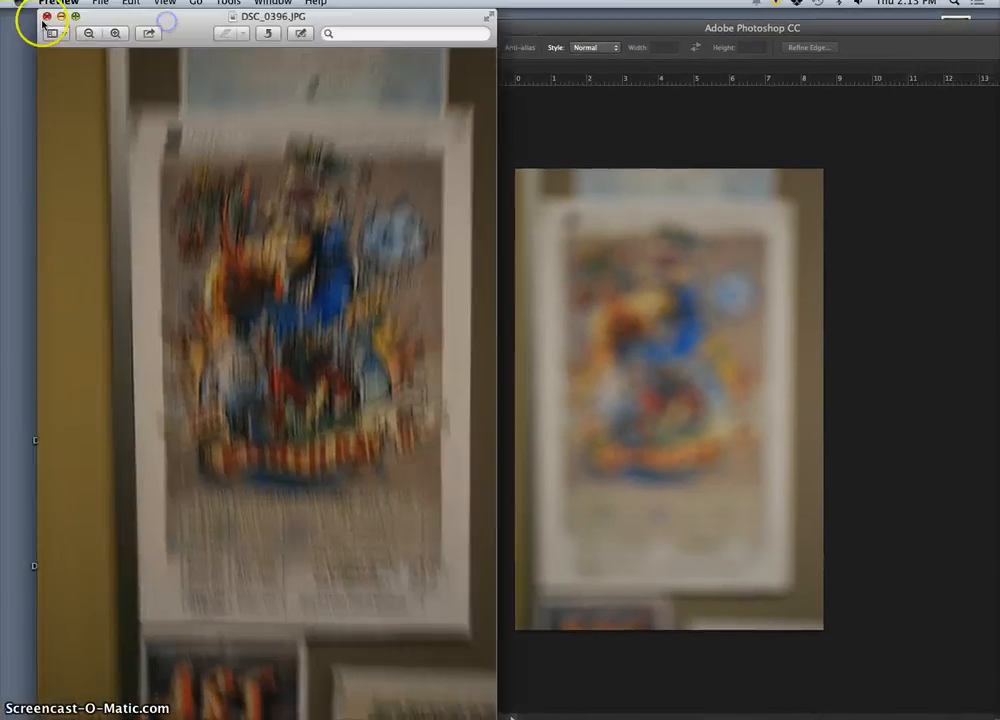
pyautogui.click(46, 16)
pyautogui.doubleClick(138, 224)
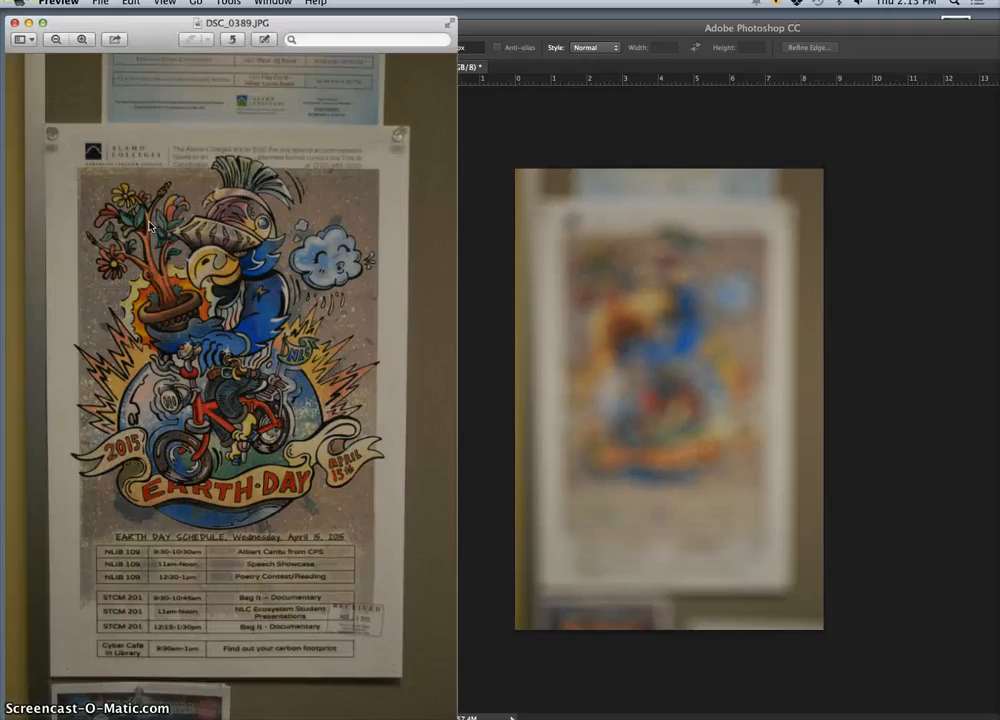
pyautogui.click(620, 27)
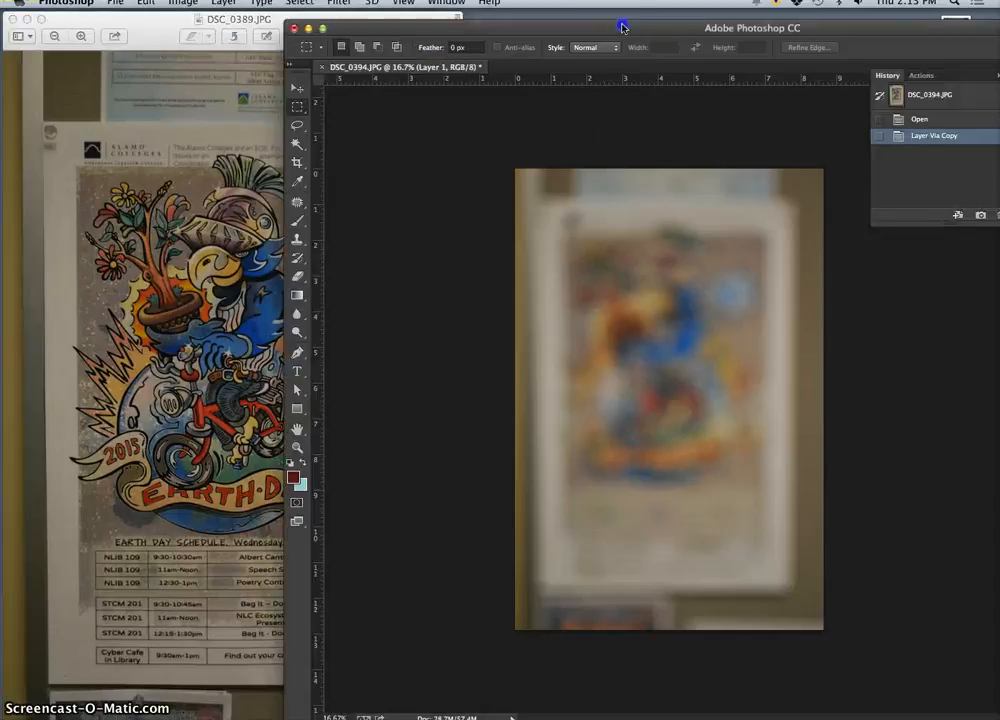
pyautogui.moveTo(618, 28)
pyautogui.mouseDown()
pyautogui.moveTo(473, 7)
pyautogui.moveTo(358, 5)
pyautogui.mouseUp()
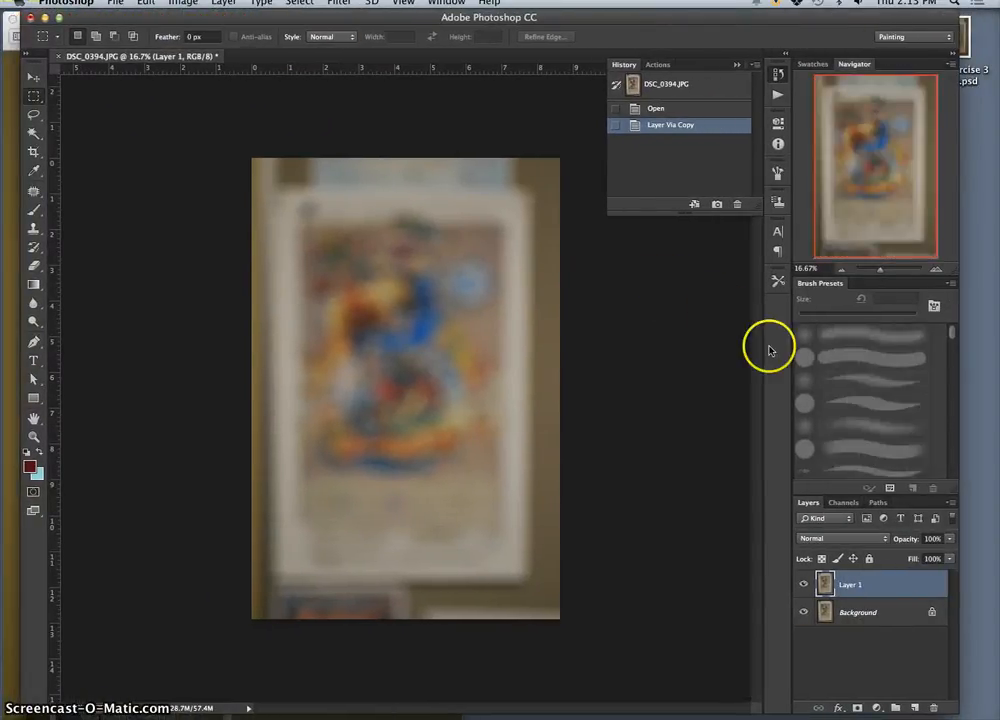
# Step: Widen the icon panel dock to show its labels with the History panel collapsed, and reposition the Photoshop window over DSC_0389.JPG
pyautogui.moveTo(763, 345); pyautogui.dragTo(492, 317)
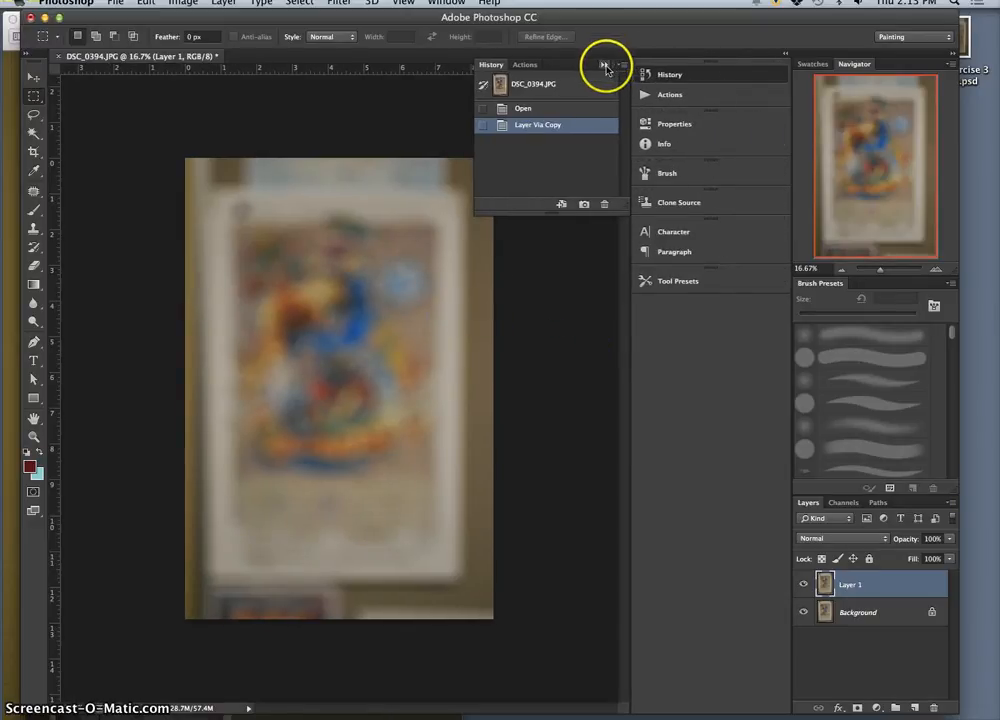
pyautogui.click(604, 64)
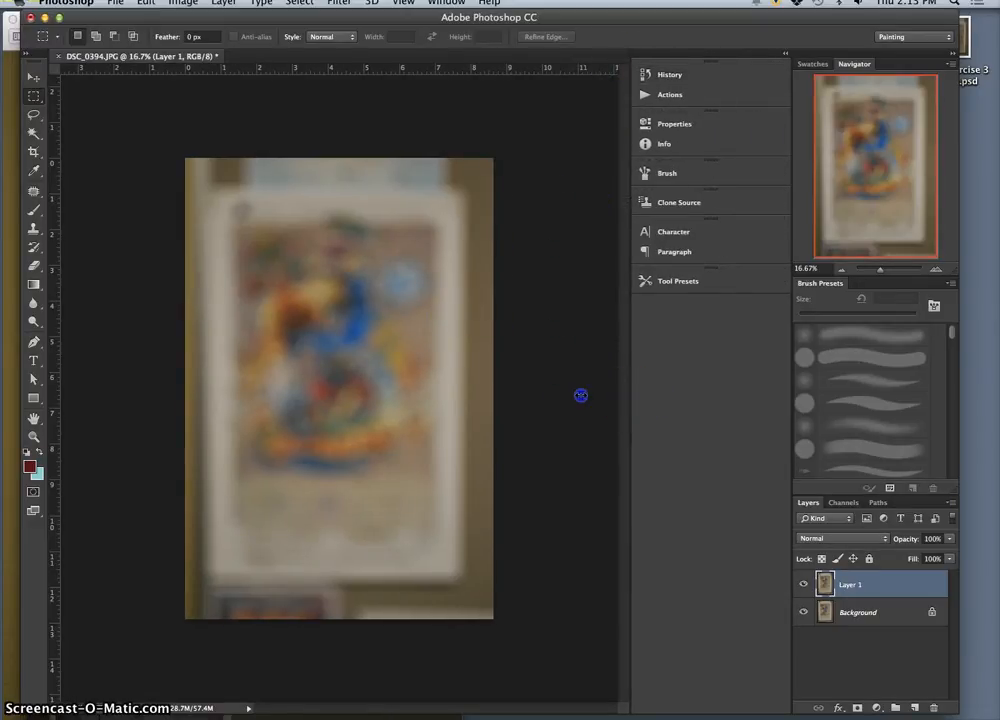
pyautogui.moveTo(697, 22); pyautogui.dragTo(851, 22)
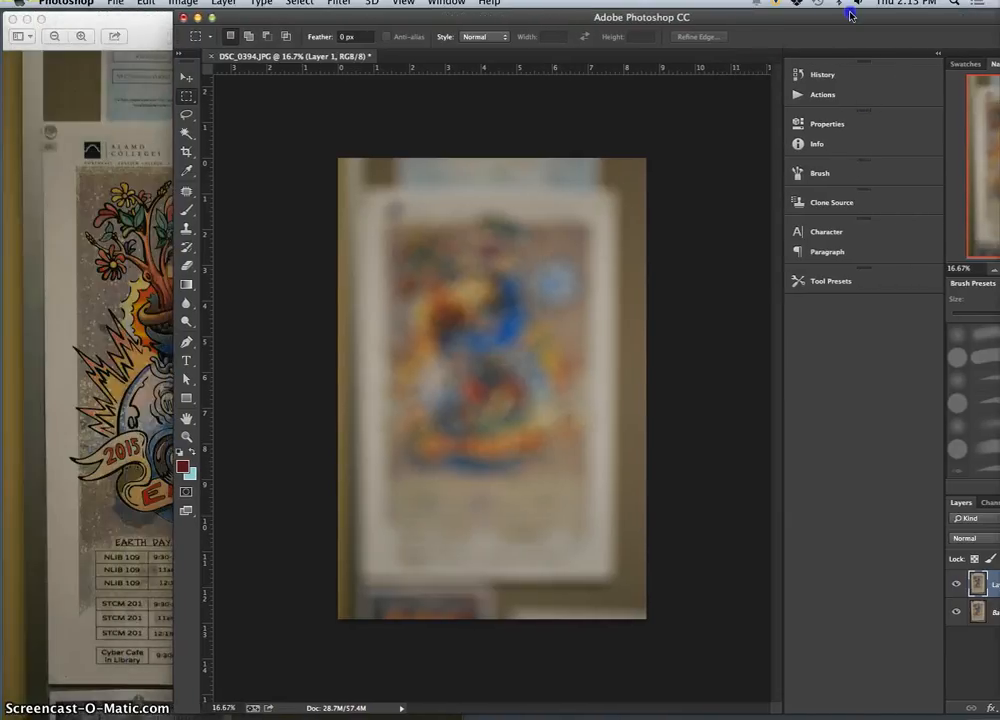
pyautogui.click(140, 222)
pyautogui.click(641, 20)
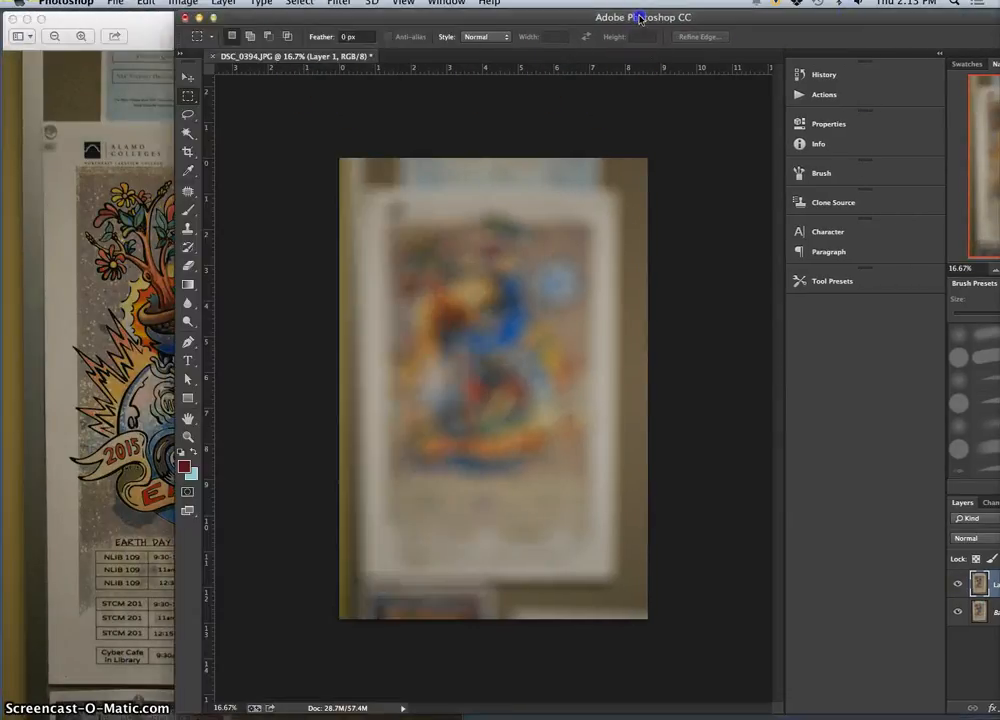
pyautogui.moveTo(474, 17); pyautogui.dragTo(347, 17)
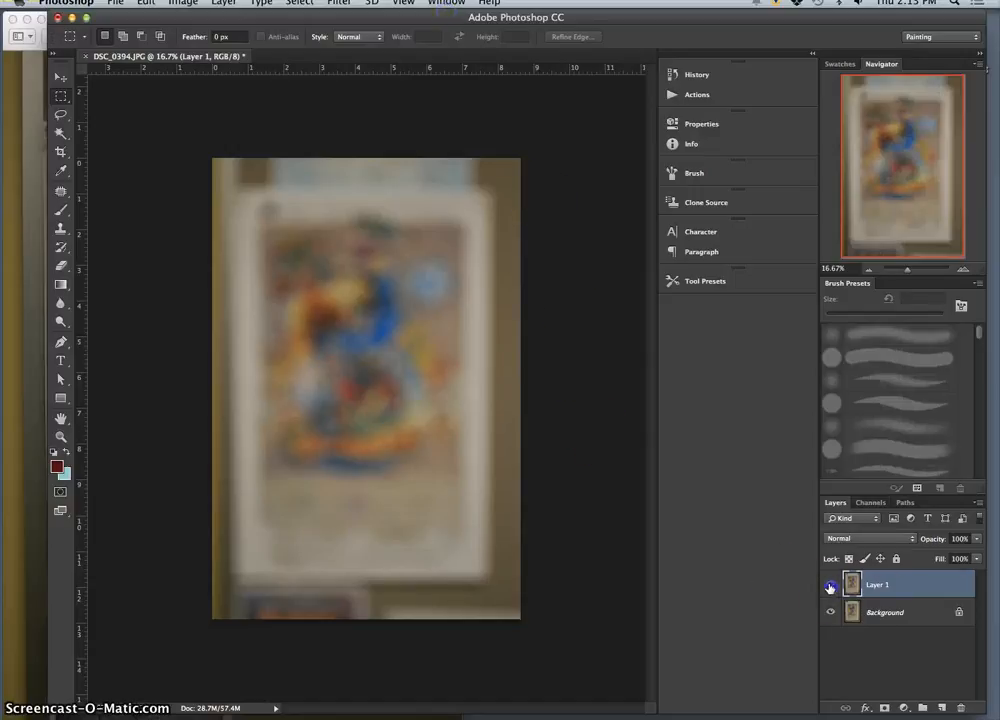
# Step: Apply Smart Sharpen to Layer 1 with amount 454%, radius 64.0 px, noise reduction 98% and Gaussian Blur removal
pyautogui.click(342, 4)
pyautogui.moveTo(381, 172)
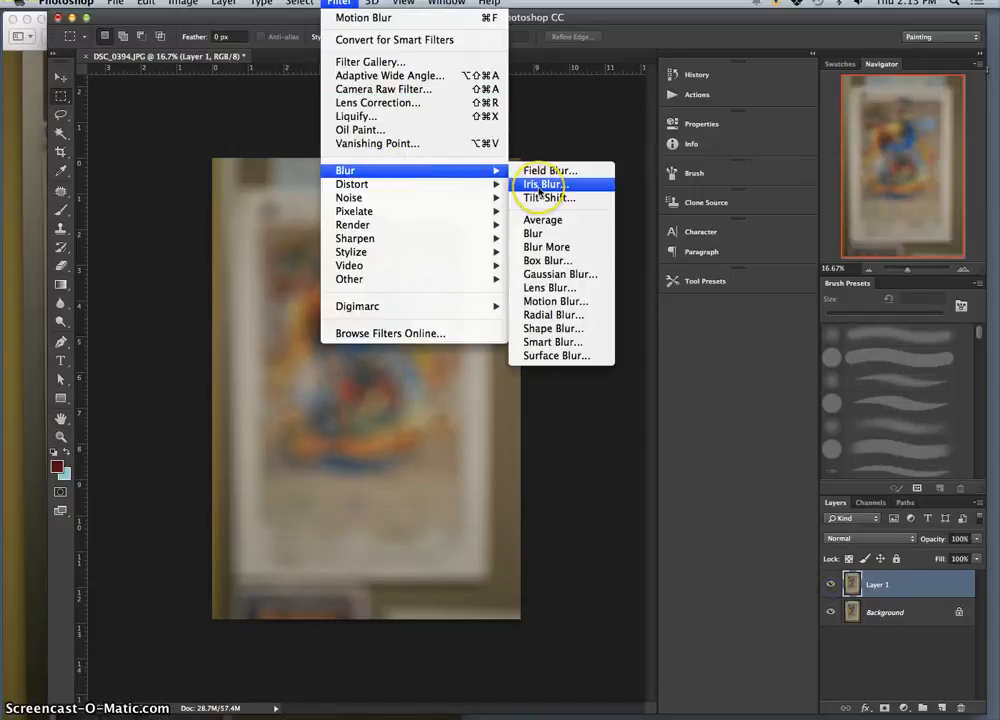
pyautogui.moveTo(368, 238)
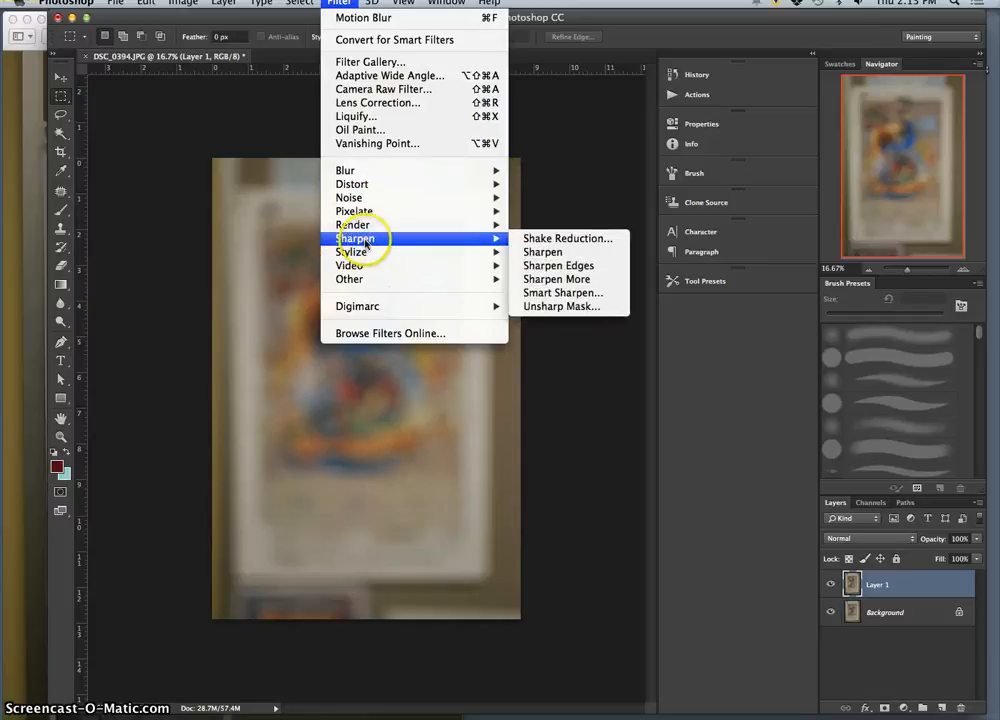
pyautogui.click(606, 295)
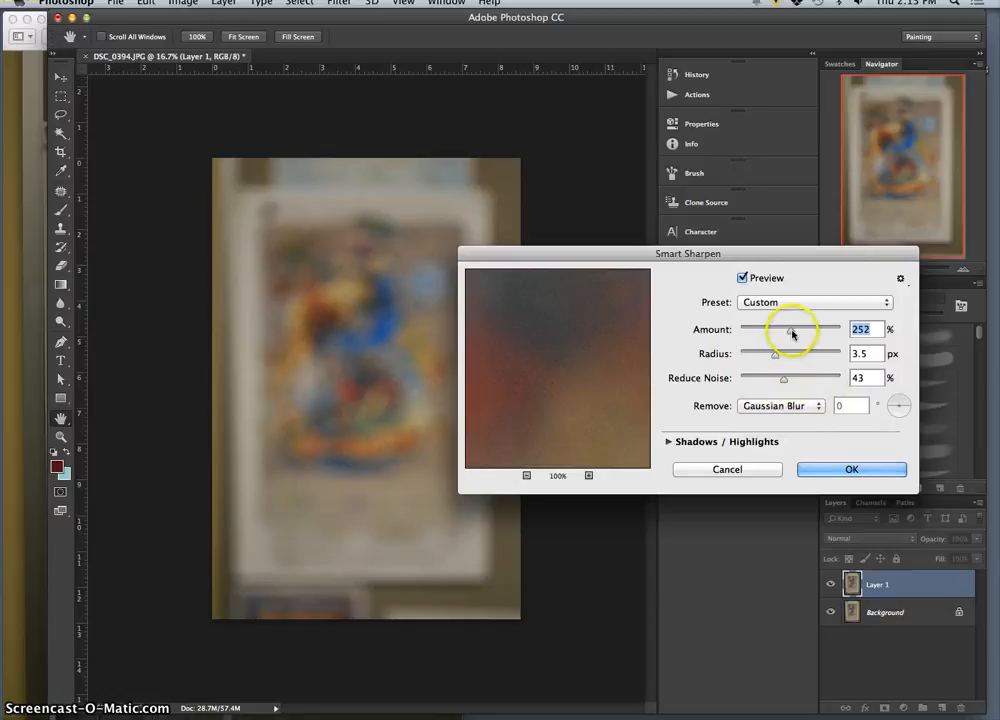
pyautogui.moveTo(790, 329); pyautogui.dragTo(833, 330)
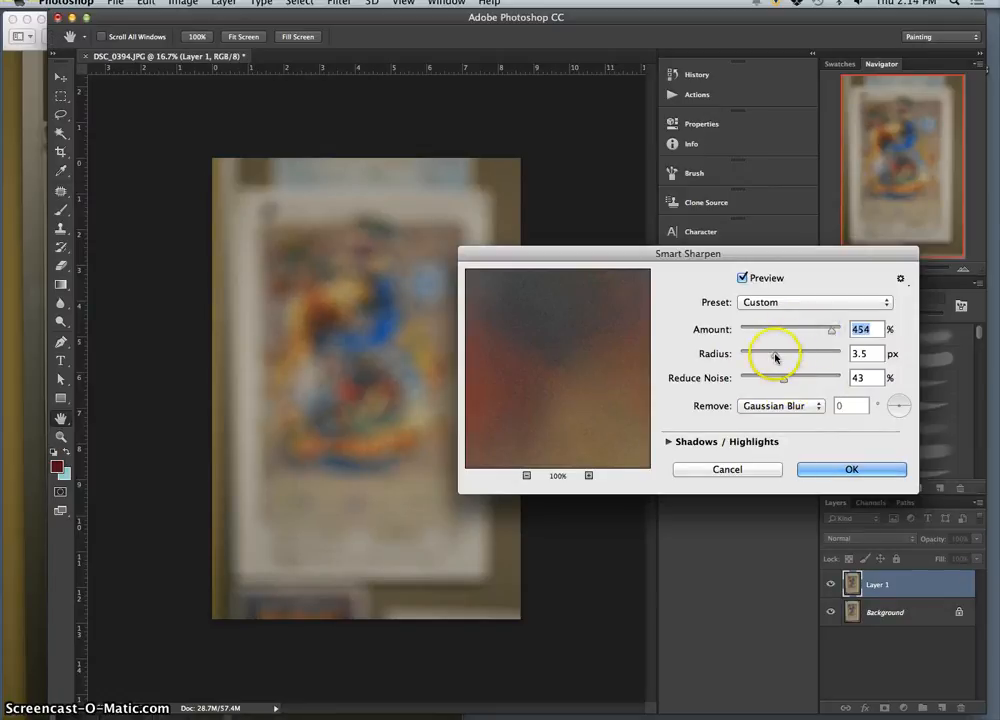
pyautogui.moveTo(773, 353); pyautogui.dragTo(853, 352)
pyautogui.moveTo(785, 379); pyautogui.dragTo(839, 378)
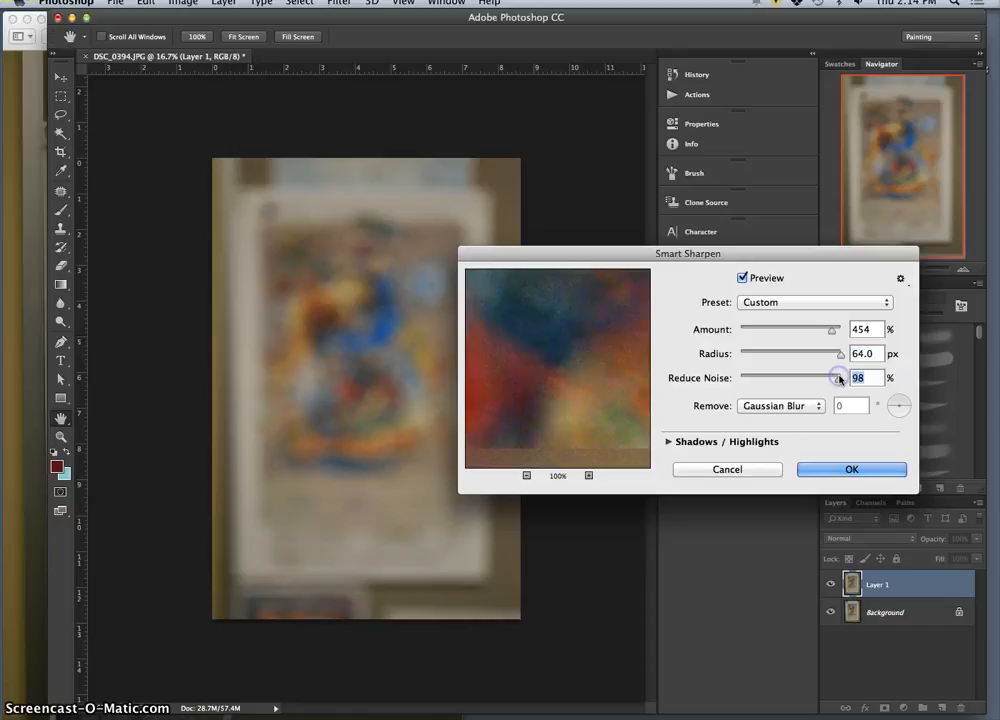
pyautogui.click(626, 449)
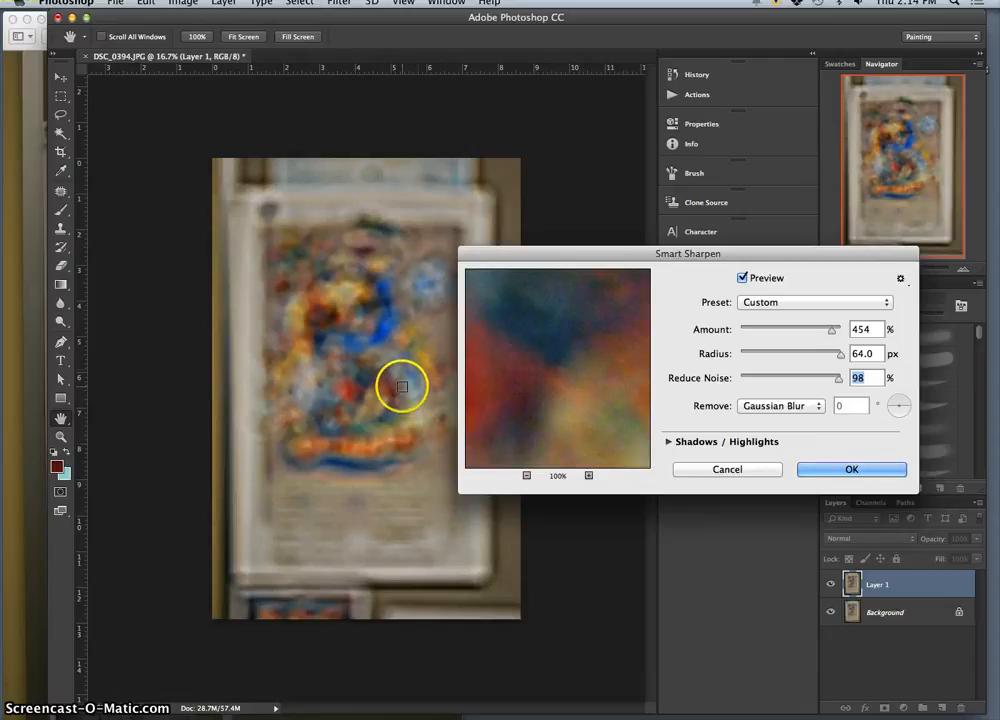
pyautogui.click(843, 469)
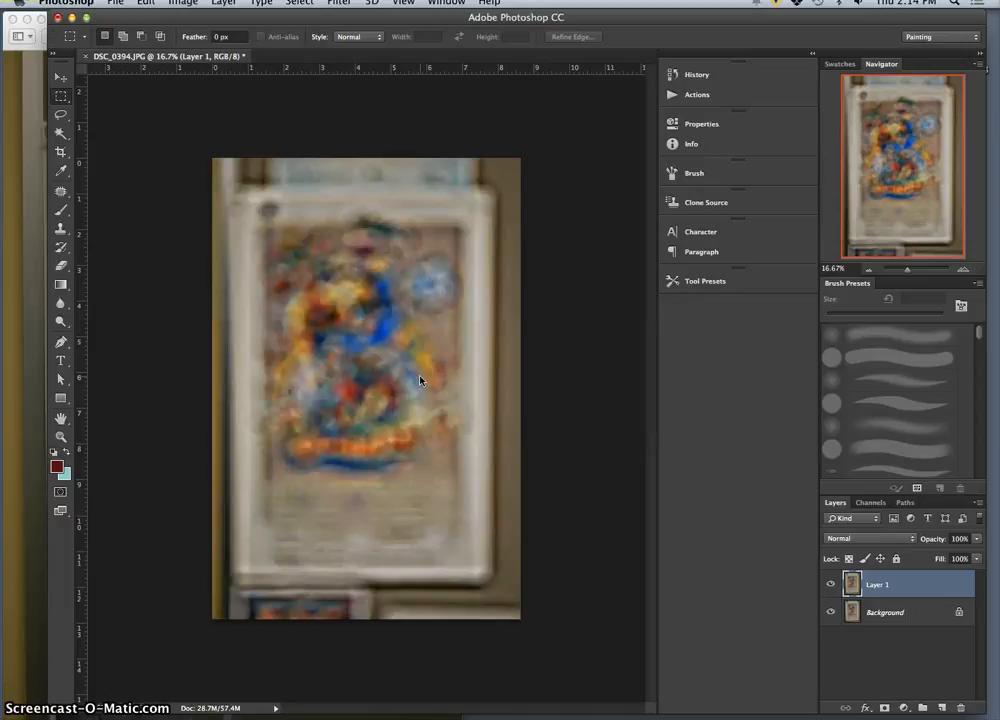
# Step: Examine the sharpened poster up close to 300% and toggle Layer 1's visibility to compare it with the unsharpened Background
pyautogui.press('super+equal')
pyautogui.press('super+equal')
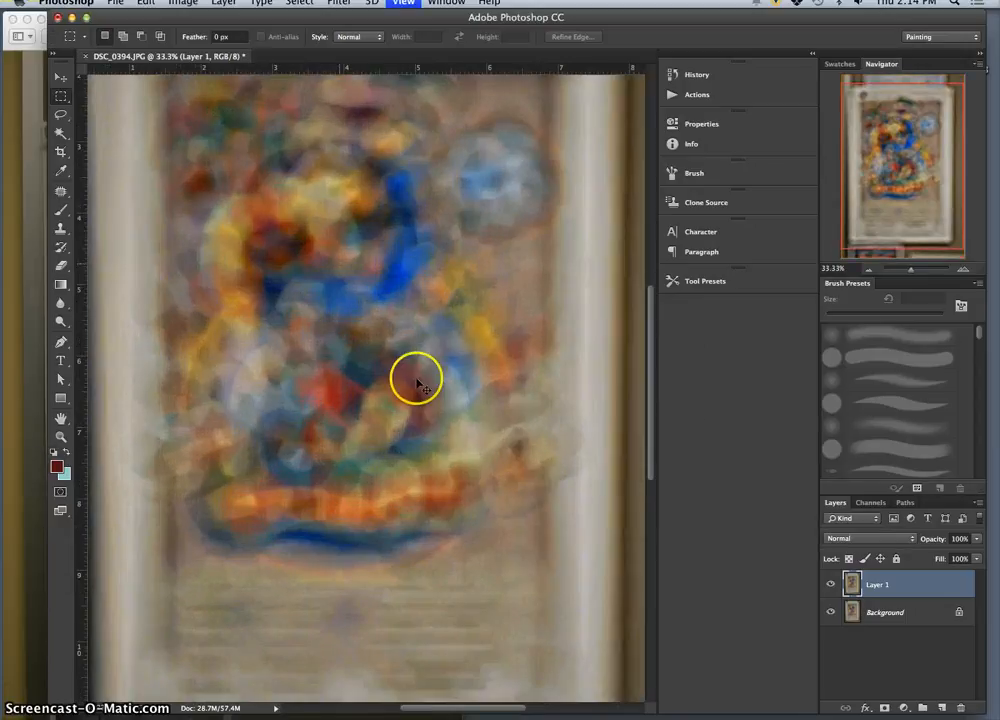
pyautogui.click(831, 588)
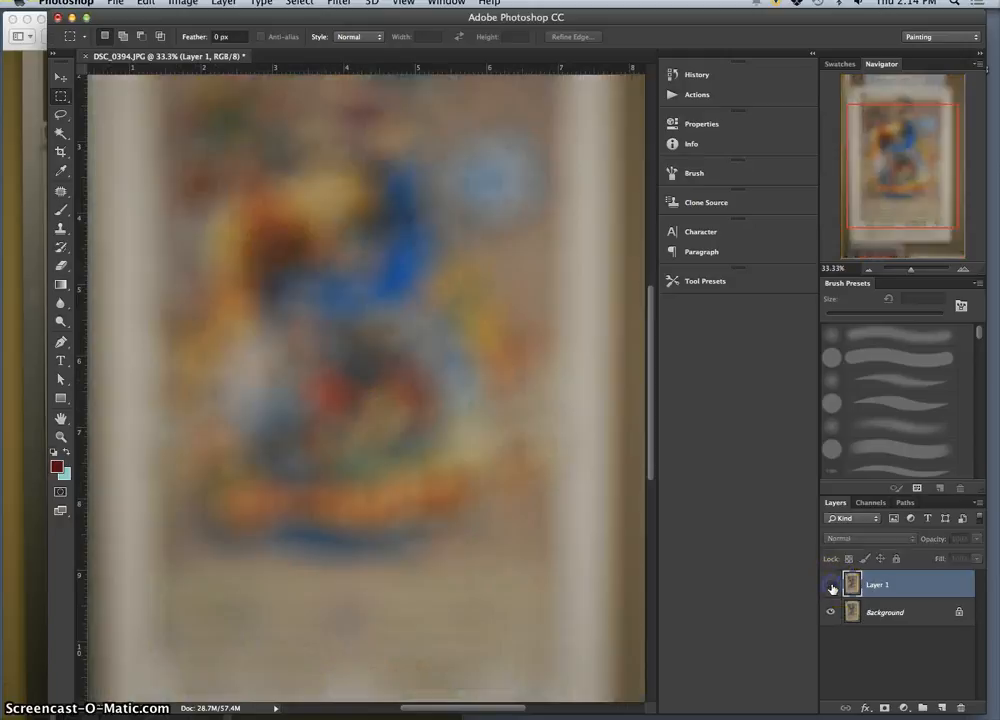
pyautogui.click(831, 588)
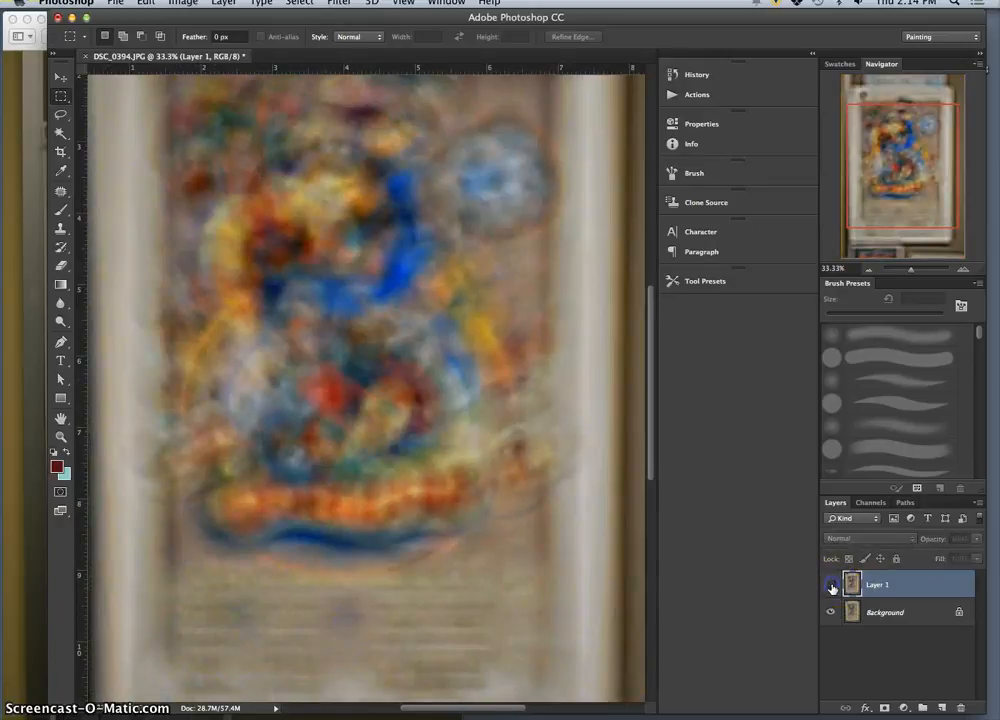
pyautogui.press('super+plus')
pyautogui.press('super+plus')
pyautogui.press('super+plus')
pyautogui.press('super+plus')
pyautogui.press('super+plus')
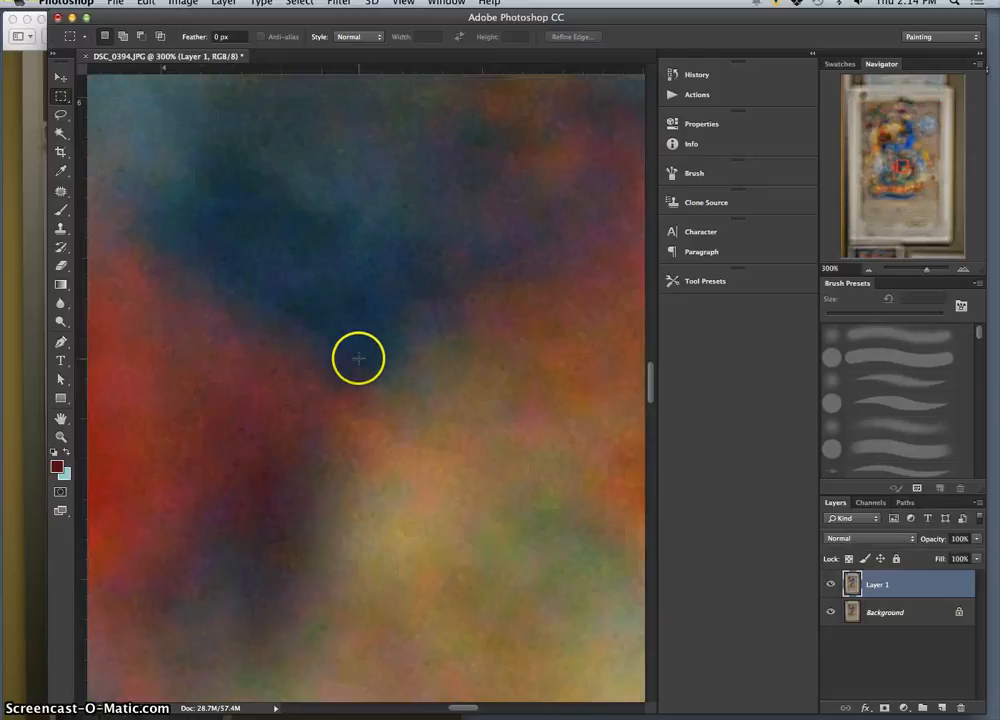
# Step: View the whole poster at 25% and toggle Layer 1's visibility to compare the sharpened and unsharpened versions
pyautogui.press('super+minus')
pyautogui.press('super+minus')
pyautogui.press('super+minus')
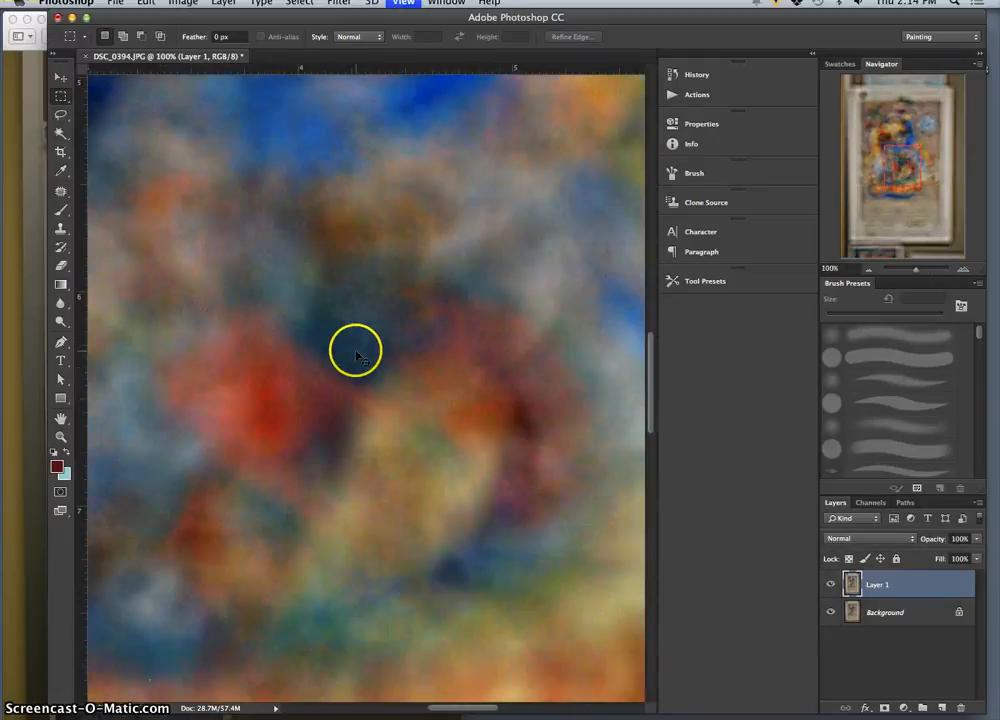
pyautogui.press('super+minus')
pyautogui.press('super+minus')
pyautogui.press('super+minus')
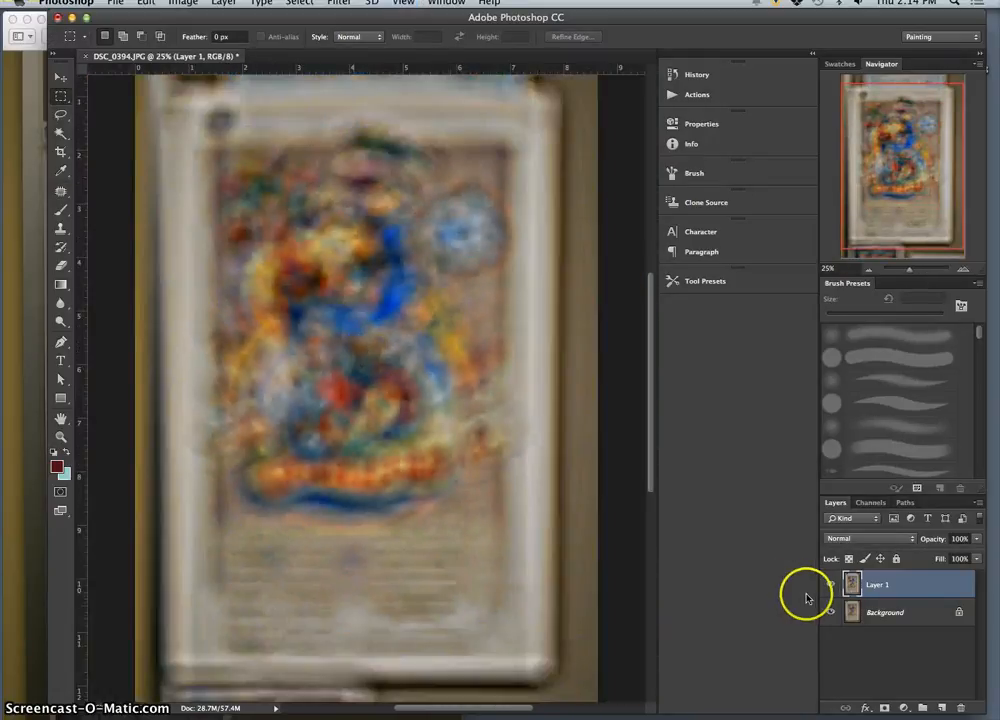
pyautogui.click(830, 585)
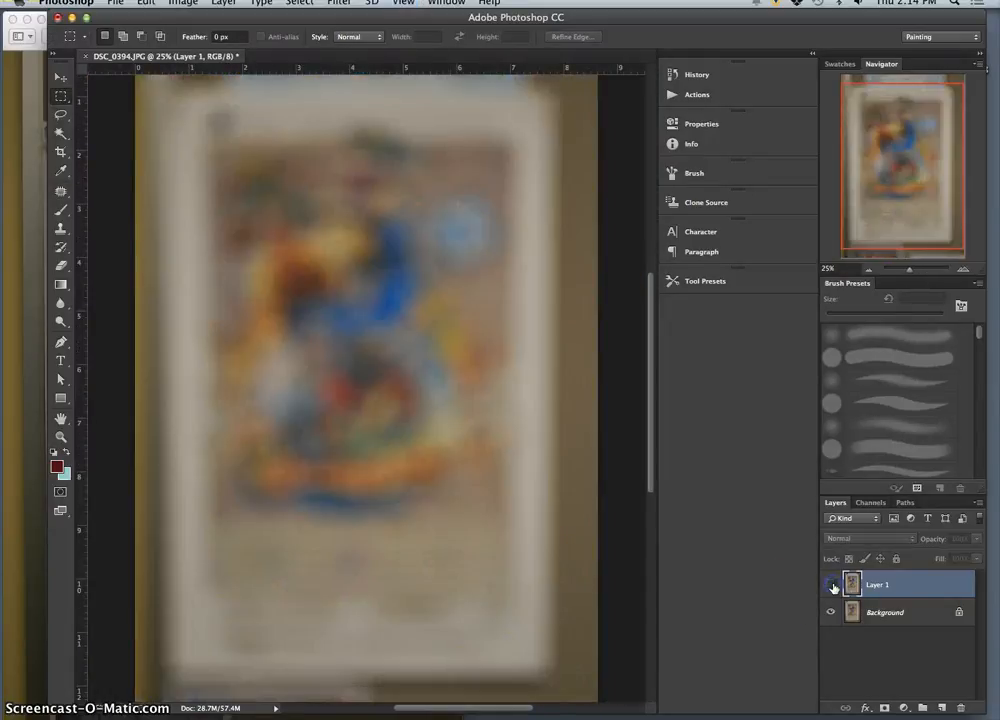
pyautogui.click(831, 585)
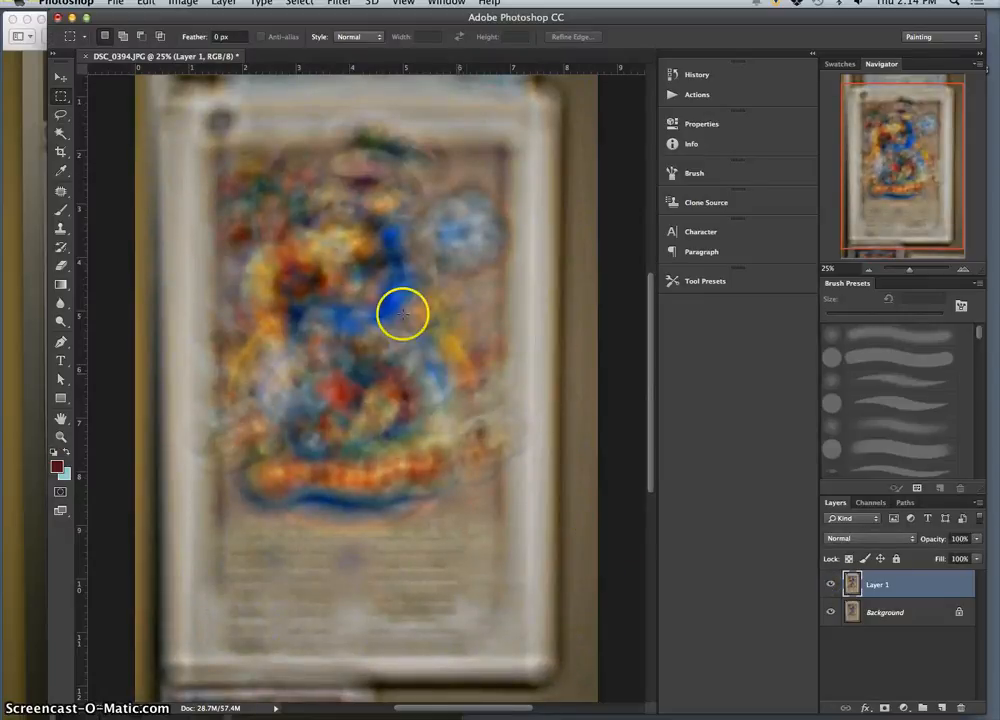
# Step: Compare the sharpened poster with the sharp photo DSC_0389.JPG in Preview, toggling Layer 1's visibility between the side-by-side views
pyautogui.moveTo(212, 17); pyautogui.dragTo(474, 16)
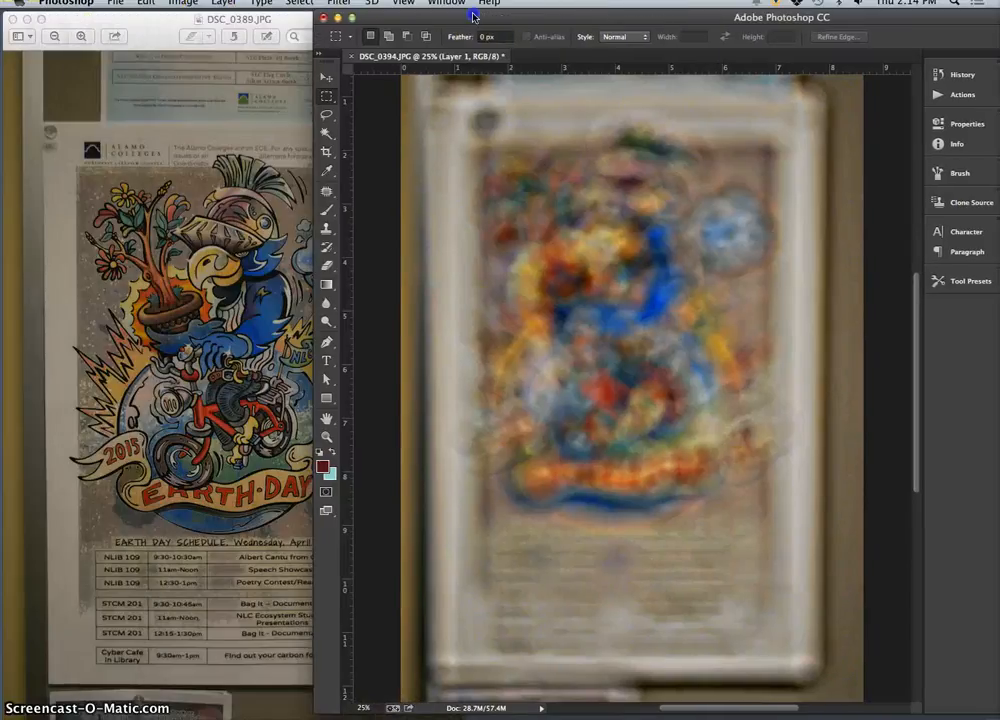
pyautogui.click(210, 222)
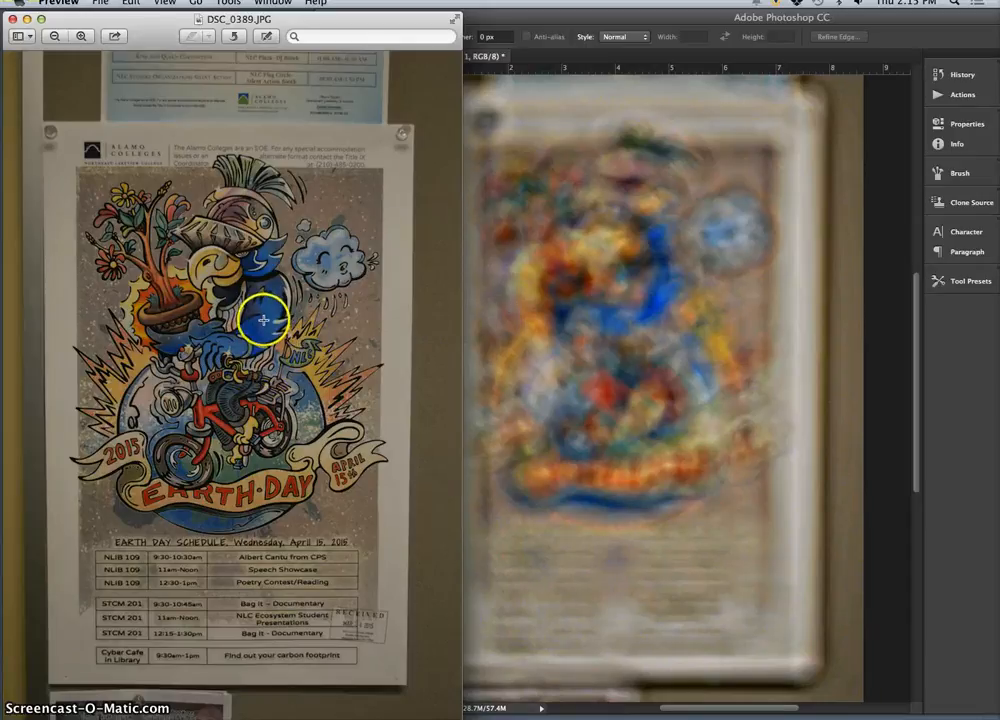
pyautogui.moveTo(678, 20); pyautogui.dragTo(352, 10)
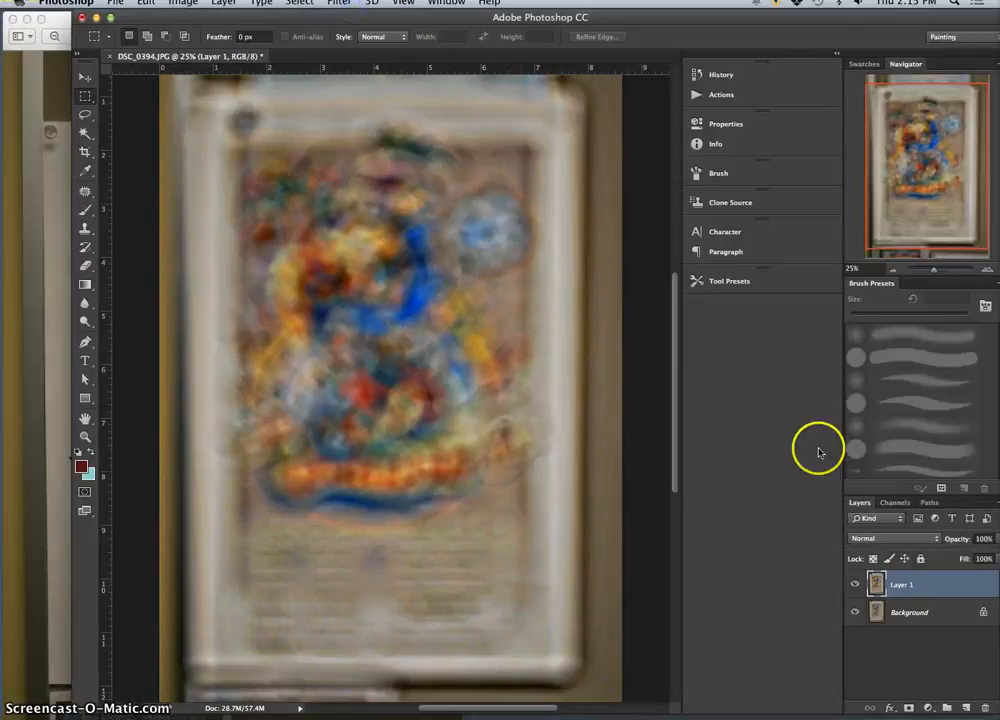
pyautogui.click(855, 586)
pyautogui.click(855, 586)
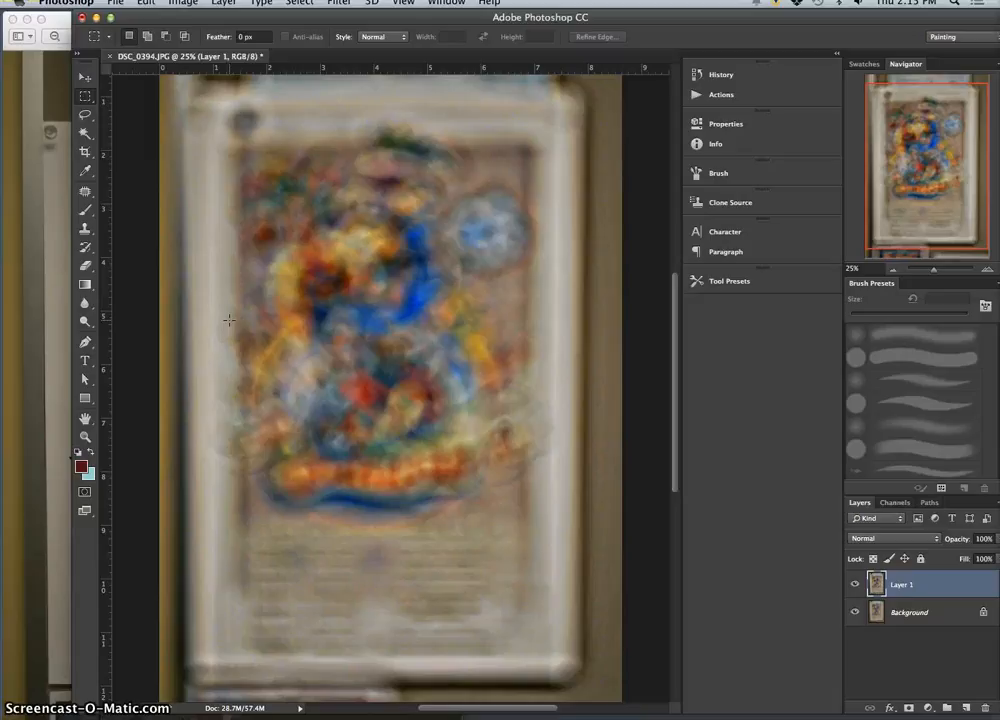
pyautogui.moveTo(252, 25); pyautogui.dragTo(457, 22)
pyautogui.click(197, 19)
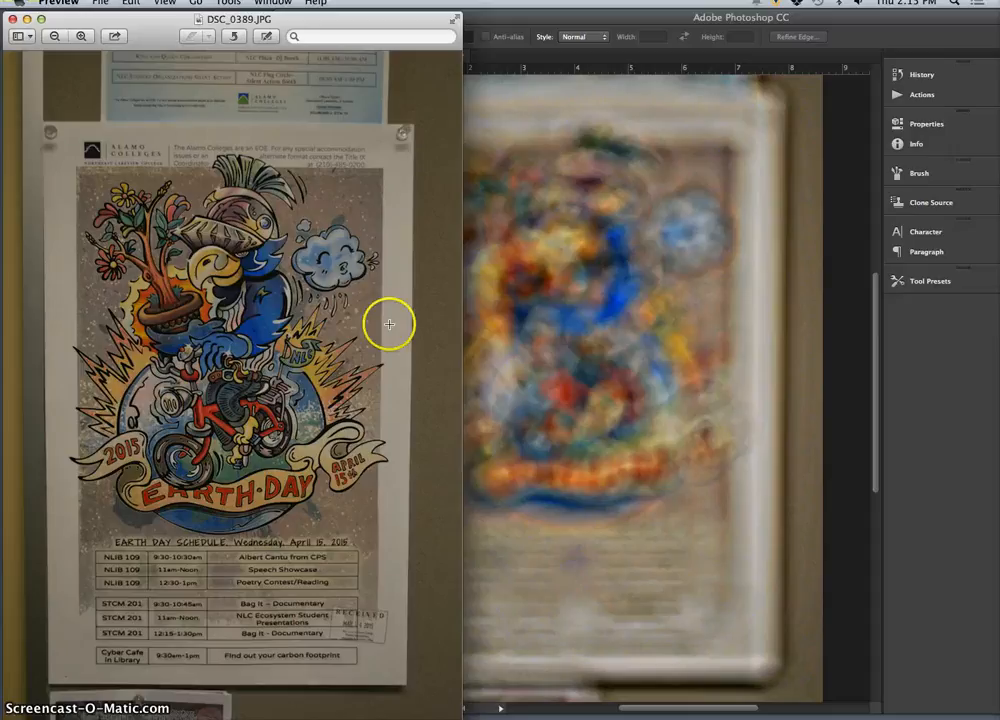
# Step: Open the Exercise 3 Photo PSD from the desktop in Photoshop, hide its Background copy layer and show Layer 1
pyautogui.click(624, 96)
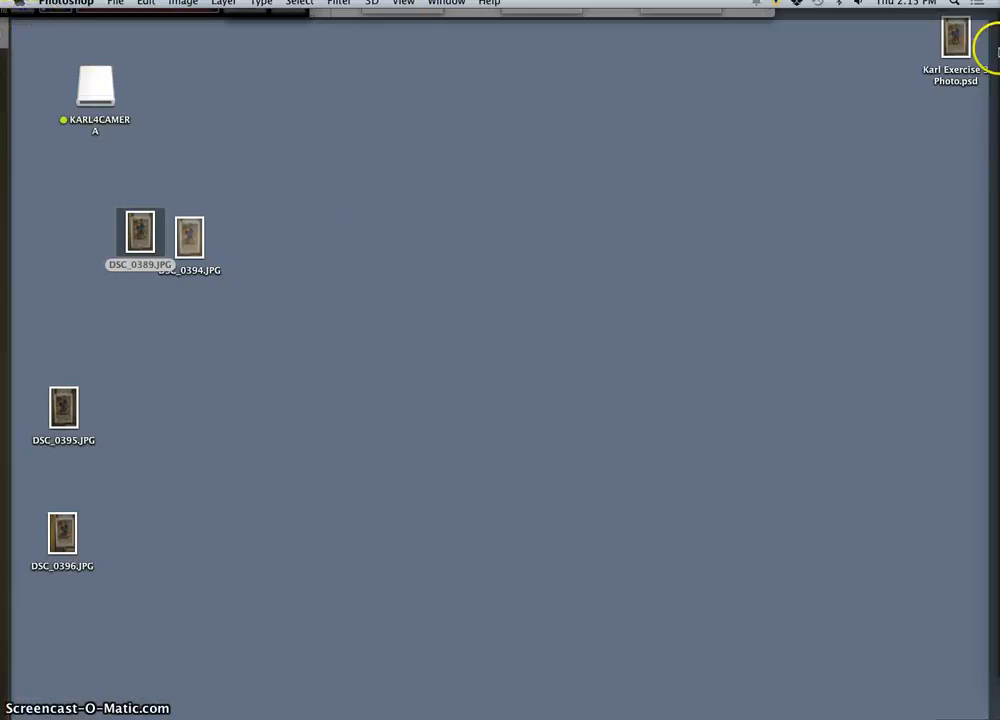
pyautogui.doubleClick(957, 38)
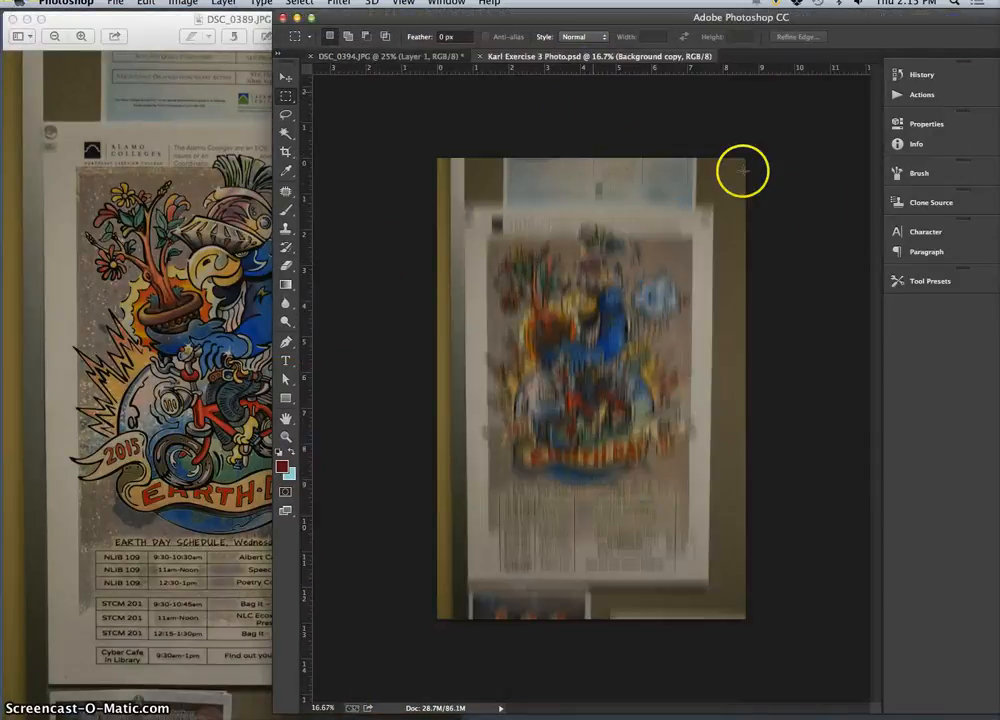
pyautogui.doubleClick(800, 20)
pyautogui.moveTo(556, 15); pyautogui.dragTo(428, 16)
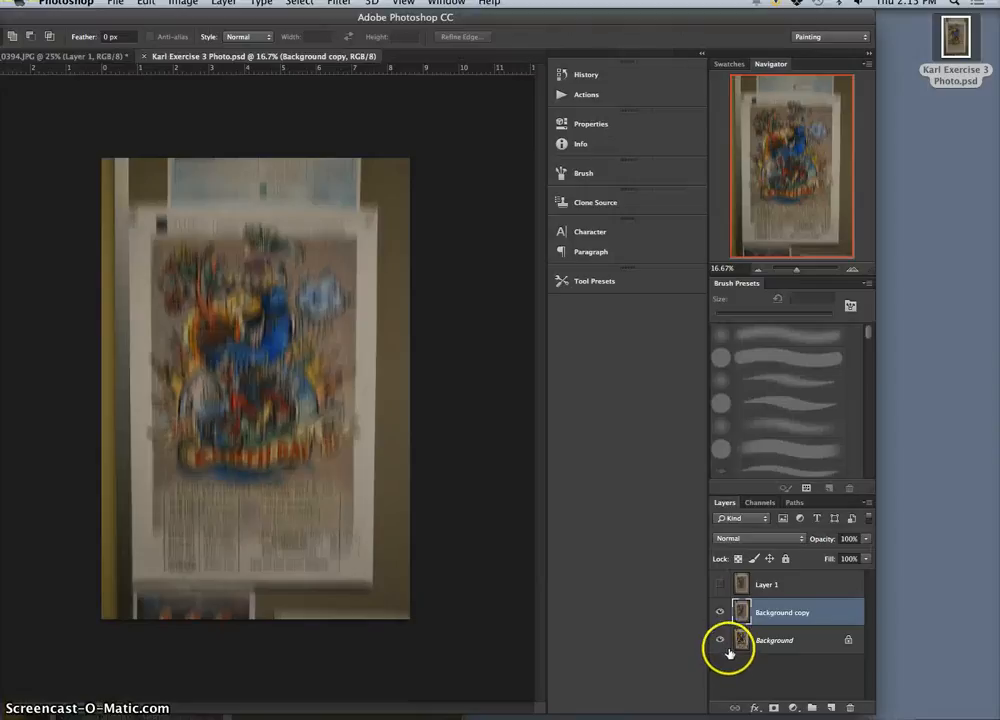
pyautogui.click(721, 616)
pyautogui.click(719, 590)
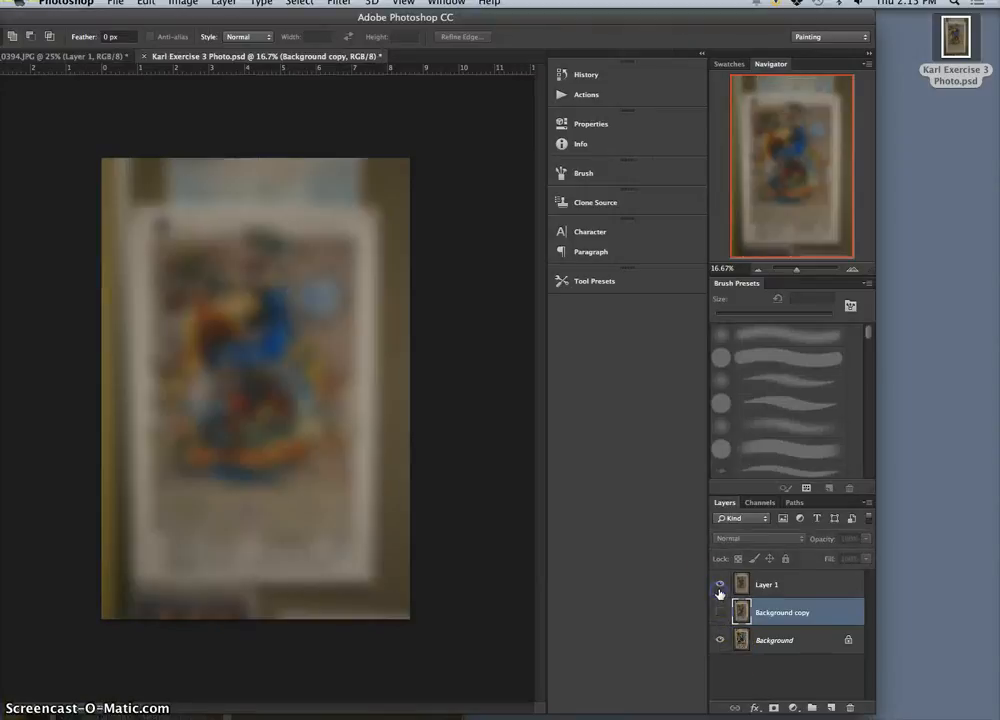
# Step: Return to the DSC_0394.JPG document with the Photoshop window moved aside, and close DSC_0389.JPG in Preview
pyautogui.moveTo(183, 17); pyautogui.dragTo(499, 17)
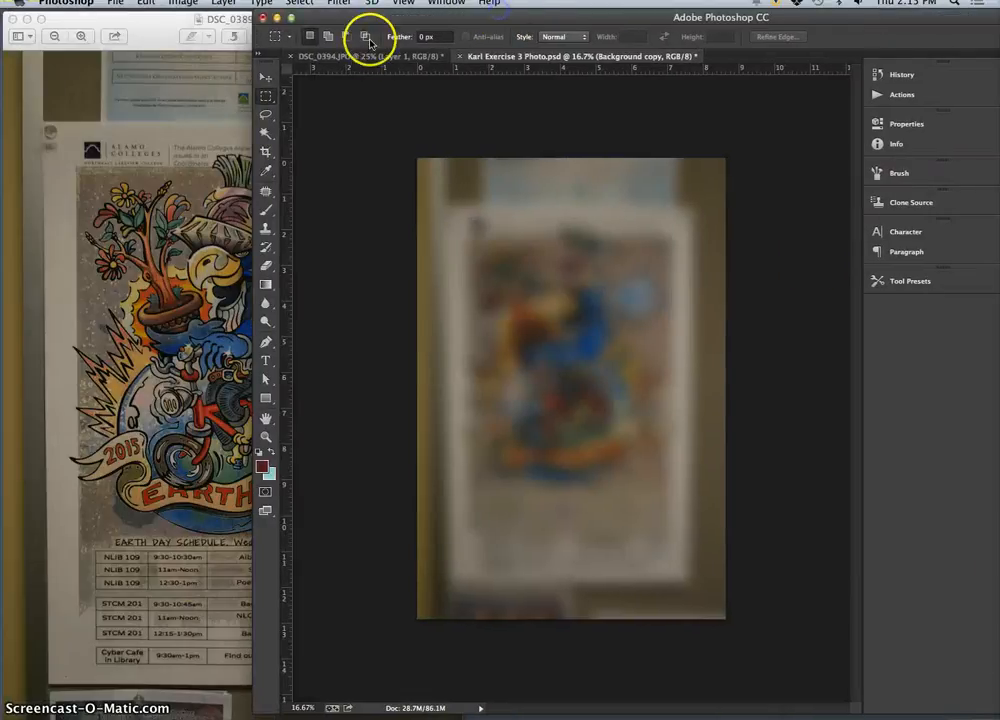
pyautogui.click(368, 56)
pyautogui.click(12, 20)
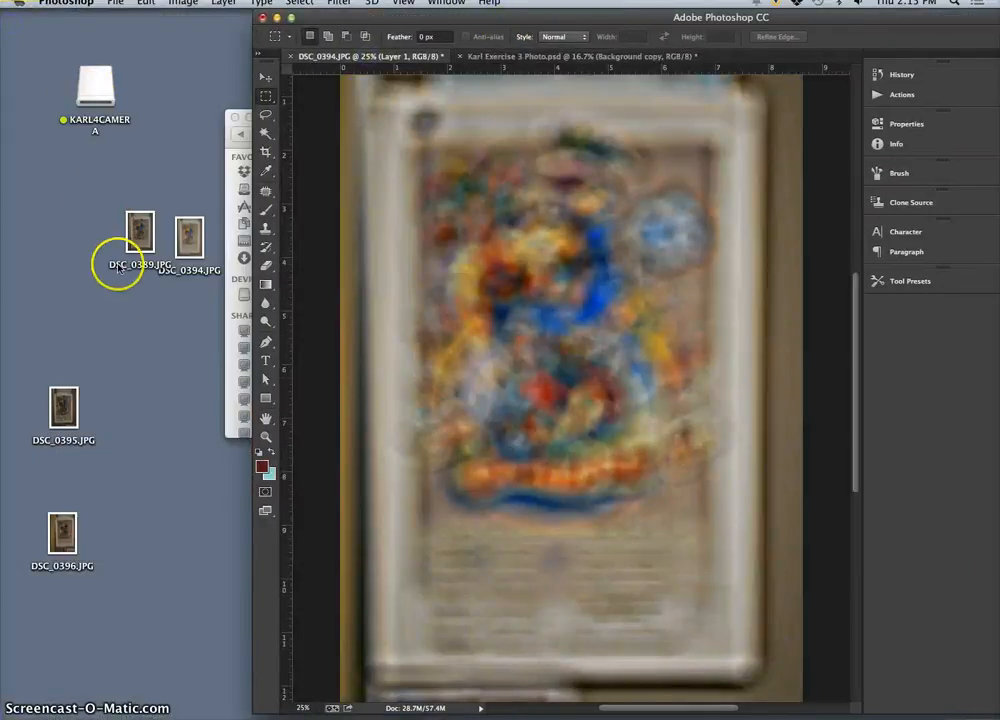
# Step: Open the out-of-focus photo DSC_0390.JPG from the 100NCD60 folder in Preview, next to the sharpened DSC_0394.JPG
pyautogui.click(185, 230)
pyautogui.click(365, 262)
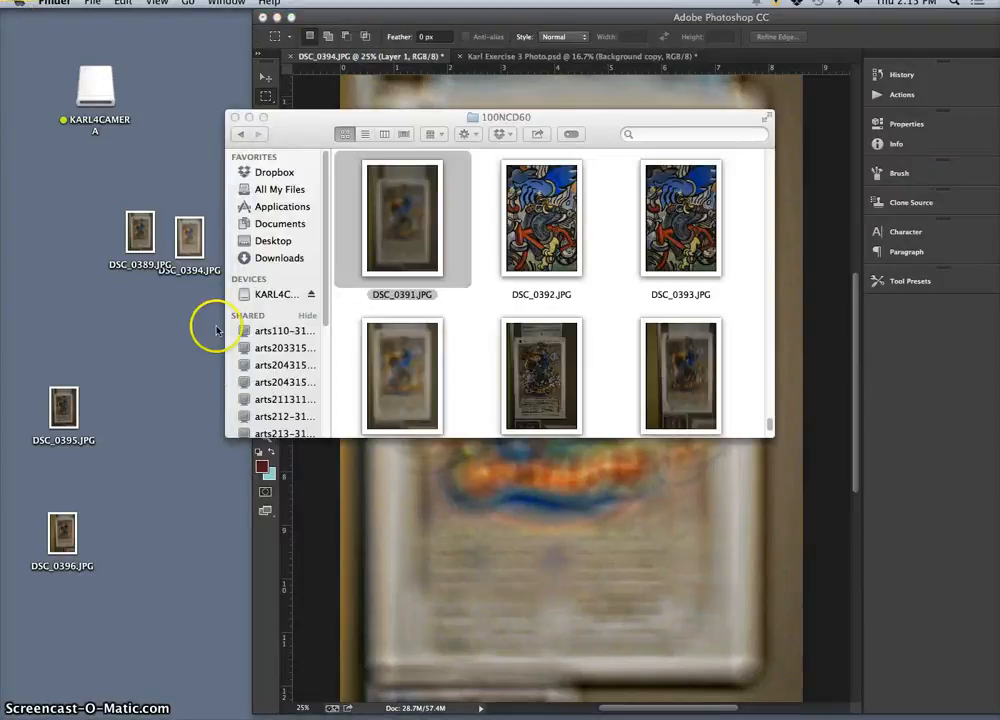
pyautogui.scroll(3, 442, 327)
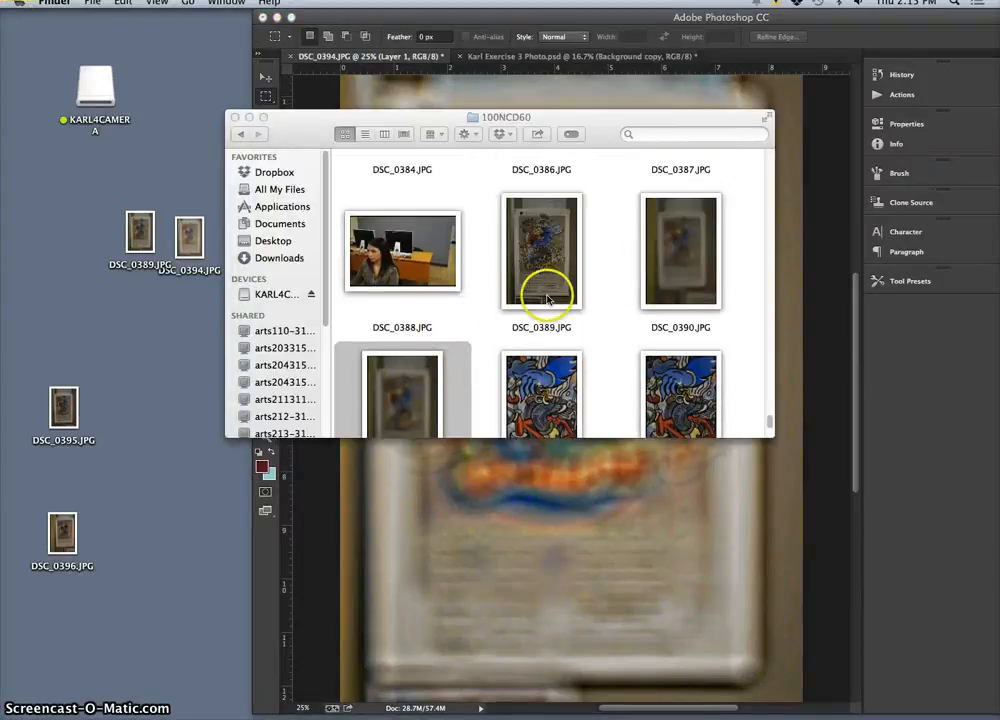
pyautogui.doubleClick(680, 265)
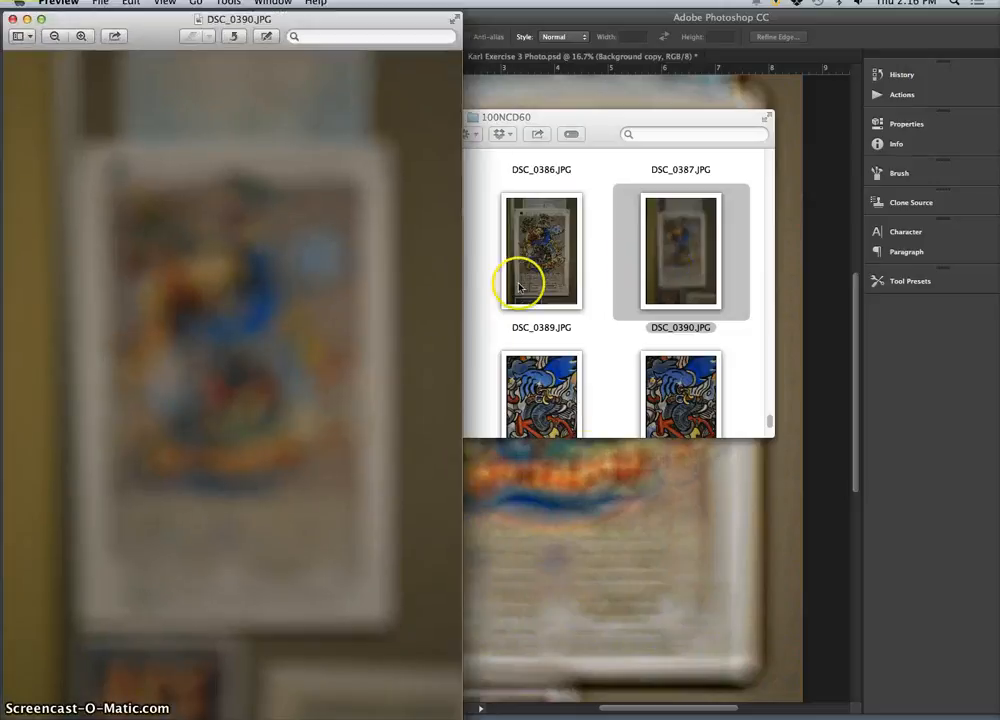
pyautogui.click(458, 377)
pyautogui.click(224, 250)
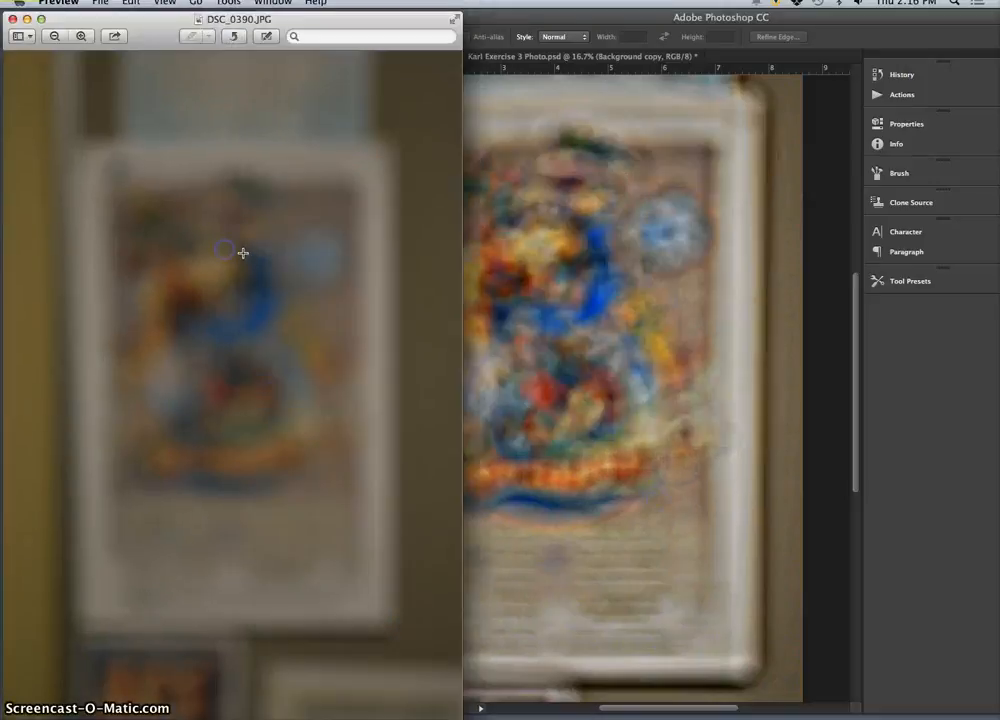